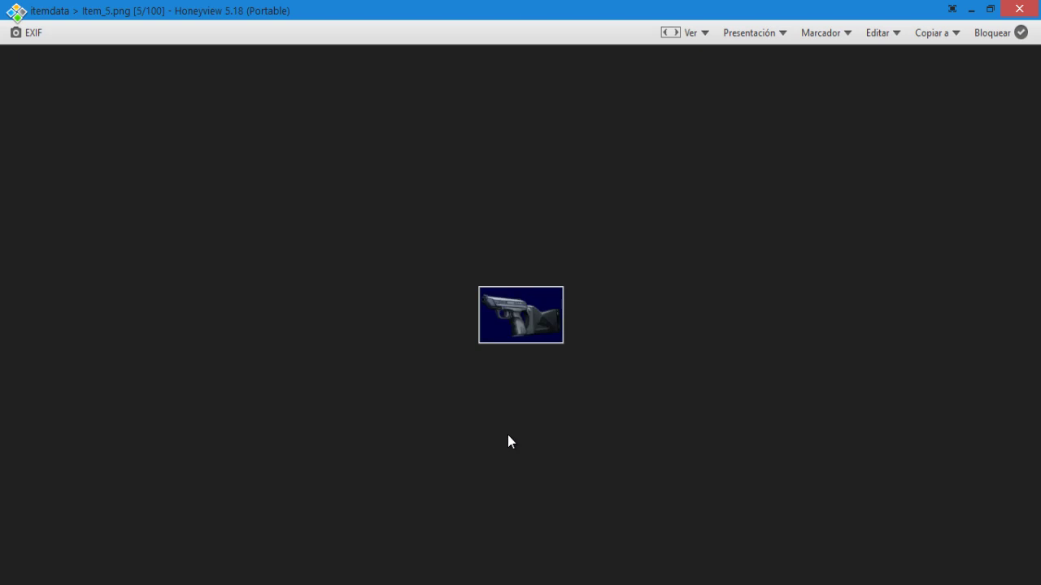
# Look through the item images in the itemdata folder from Item_5.png to Item_30.png and close the viewer.
pyautogui.press('Right')
pyautogui.press('Right')
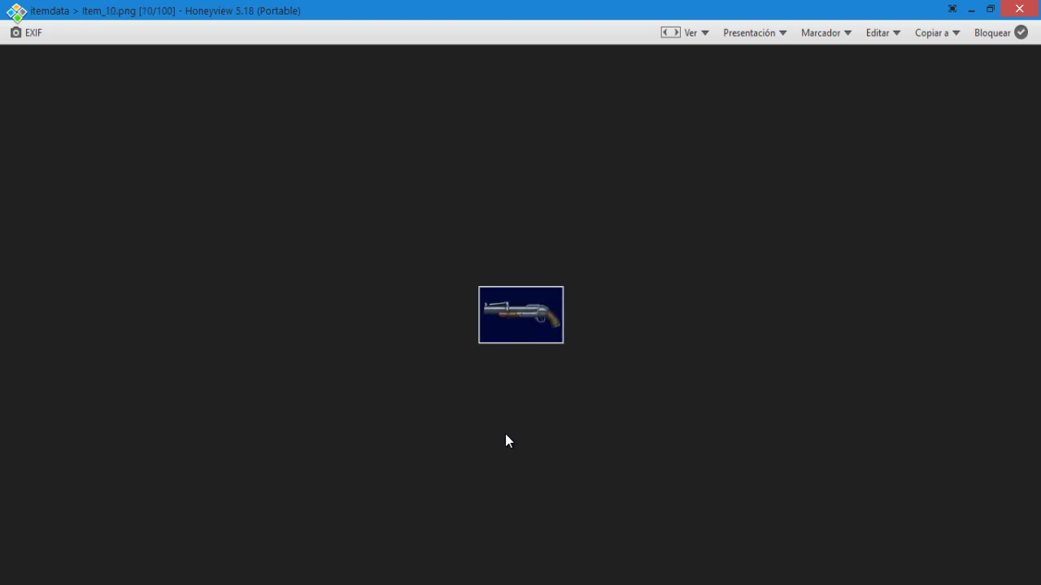
pyautogui.press('Right')
pyautogui.press('Right')
pyautogui.press('Right')
pyautogui.press('Right')
pyautogui.press('Right')
pyautogui.press('Right')
pyautogui.press('Right')
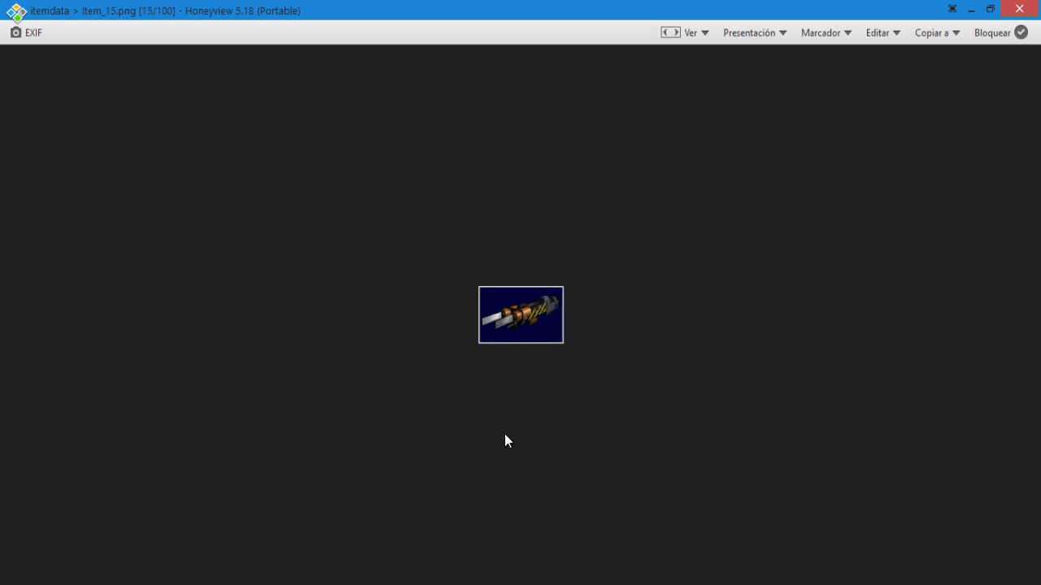
pyautogui.press('Right')
pyautogui.press('Right')
pyautogui.press('Right')
pyautogui.press('Right')
pyautogui.press('Right')
pyautogui.press('Right')
pyautogui.press('Right')
pyautogui.press('Right')
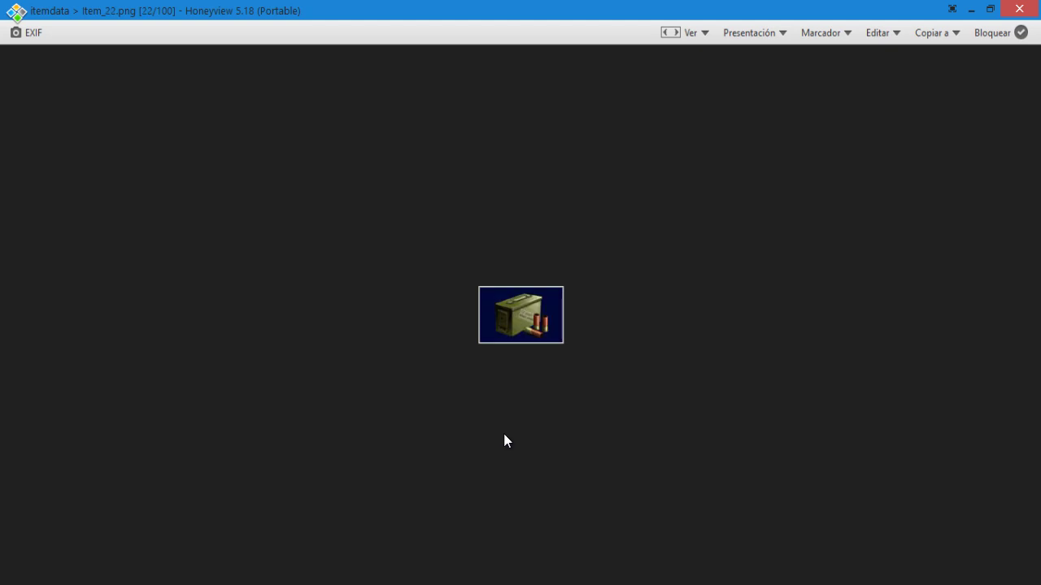
pyautogui.press('Right')
pyautogui.press('Right')
pyautogui.press('Right')
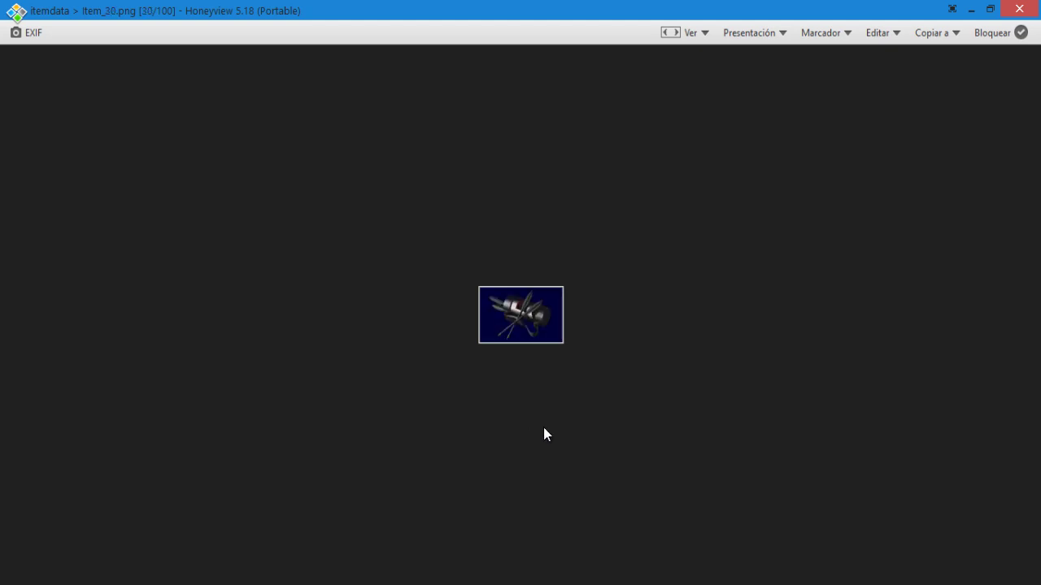
pyautogui.click(1018, 9)
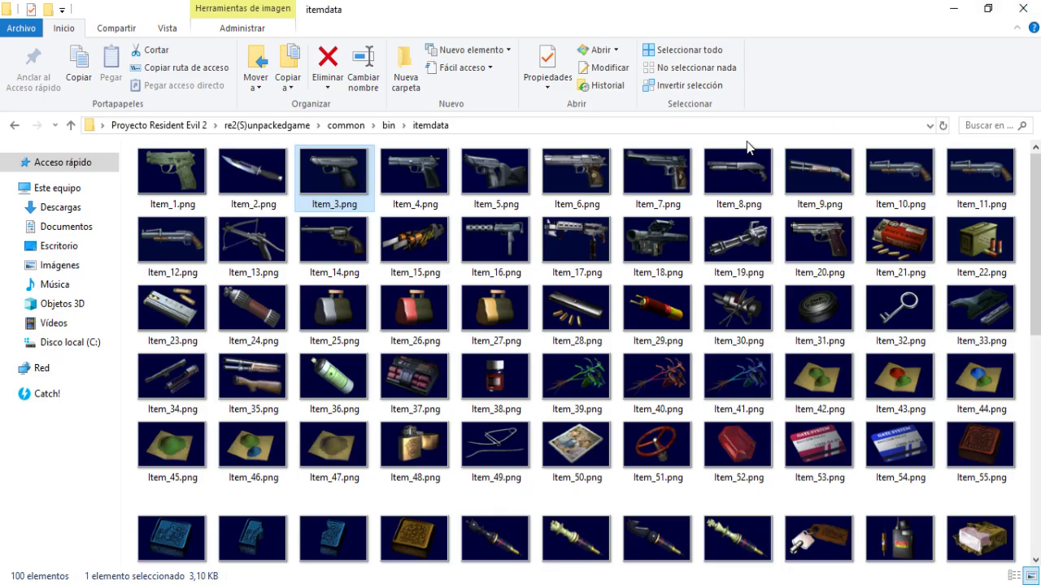
# Open ROOM10A_CAM0.png from the roomcut - backgrounds folder inside the bin folder.
pyautogui.click(17, 127)
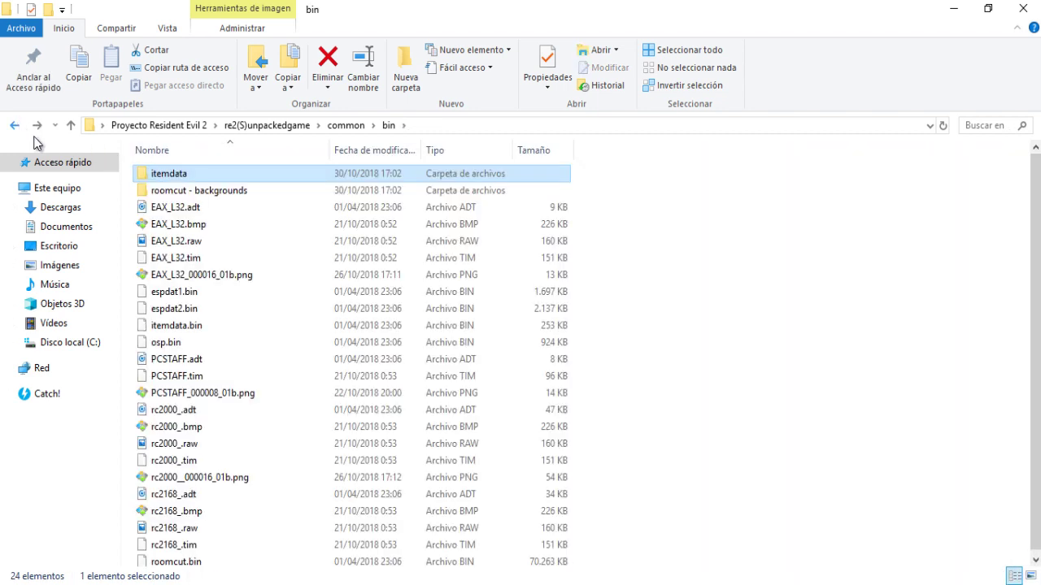
pyautogui.click(209, 195)
pyautogui.doubleClick(210, 192)
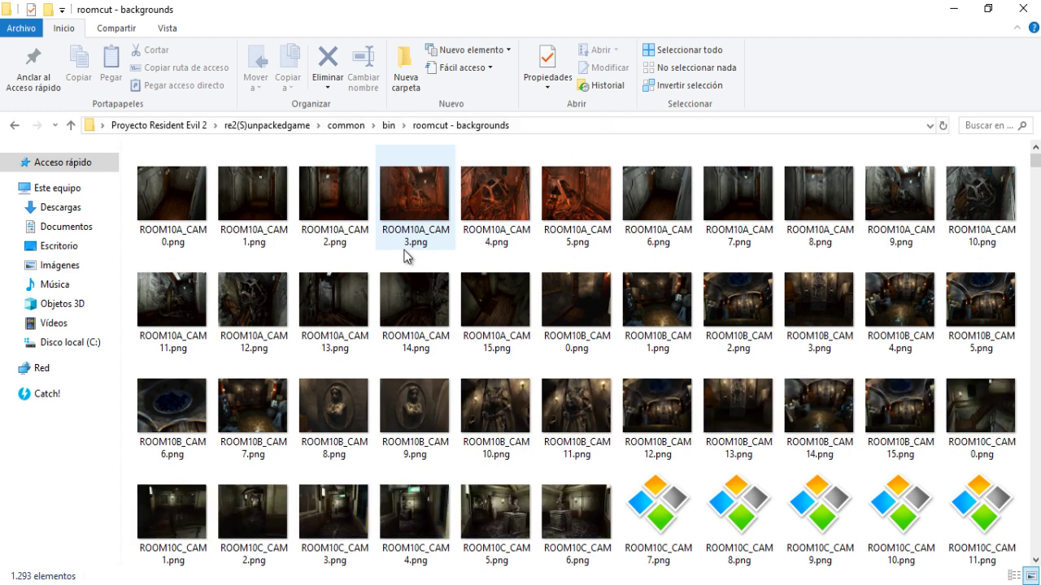
pyautogui.doubleClick(187, 194)
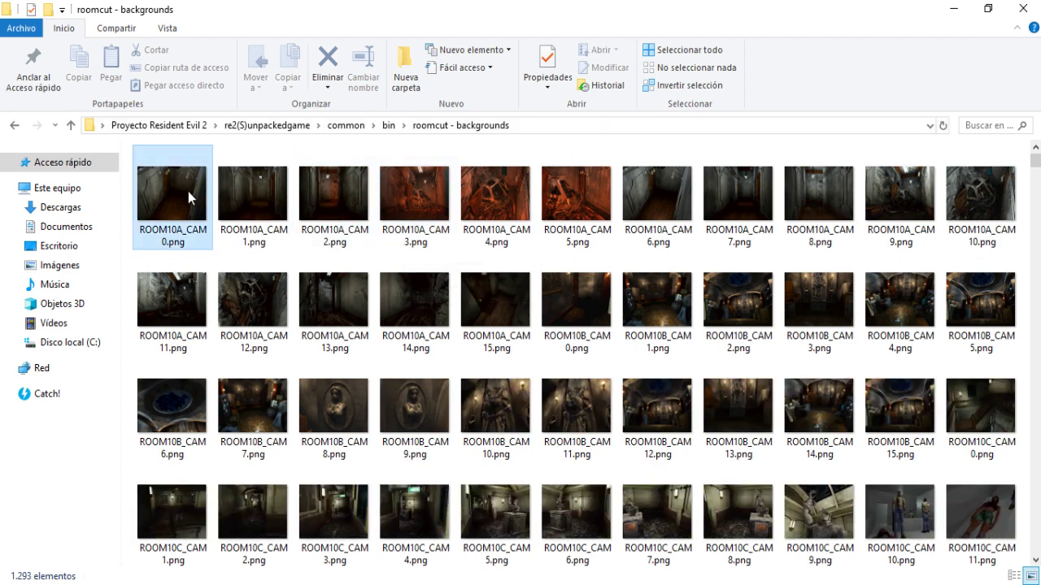
# Look through the room background images from ROOM10A up to ROOM11C_CAM10.png and close the viewer.
pyautogui.scroll(-4, 397, 326)
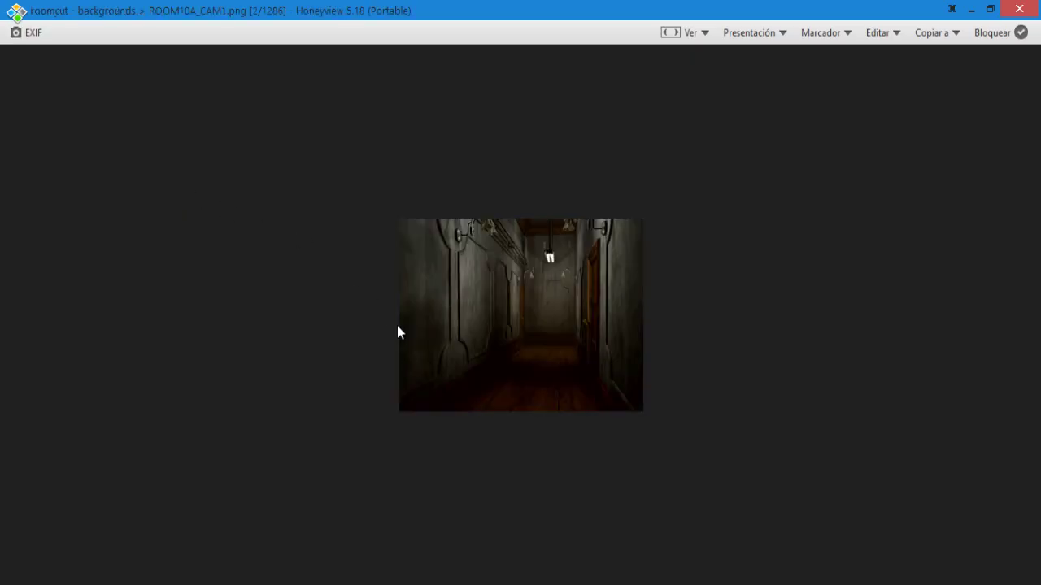
pyautogui.scroll(-7, 398, 328)
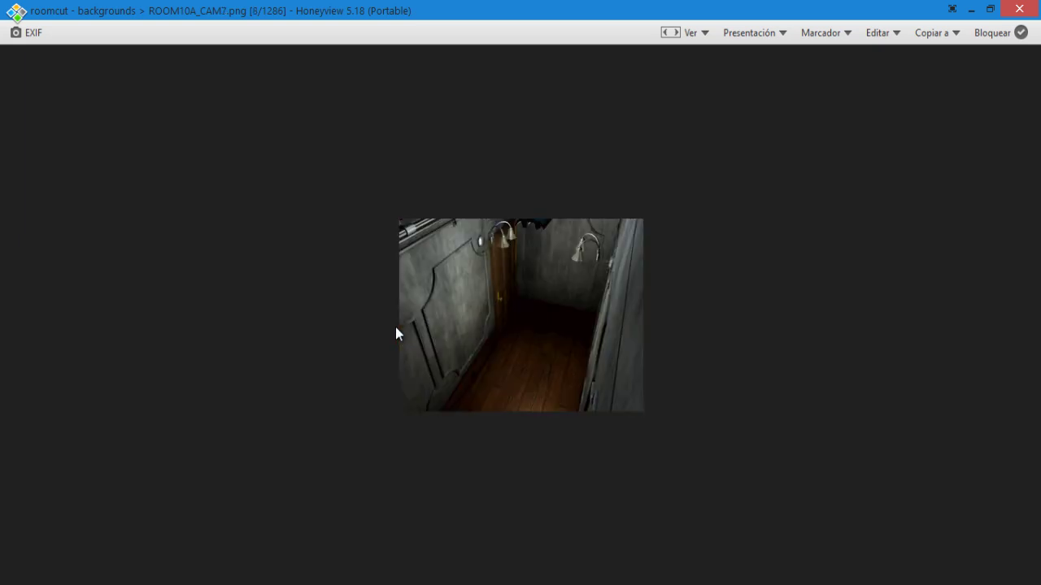
pyautogui.scroll(-7, 393, 326)
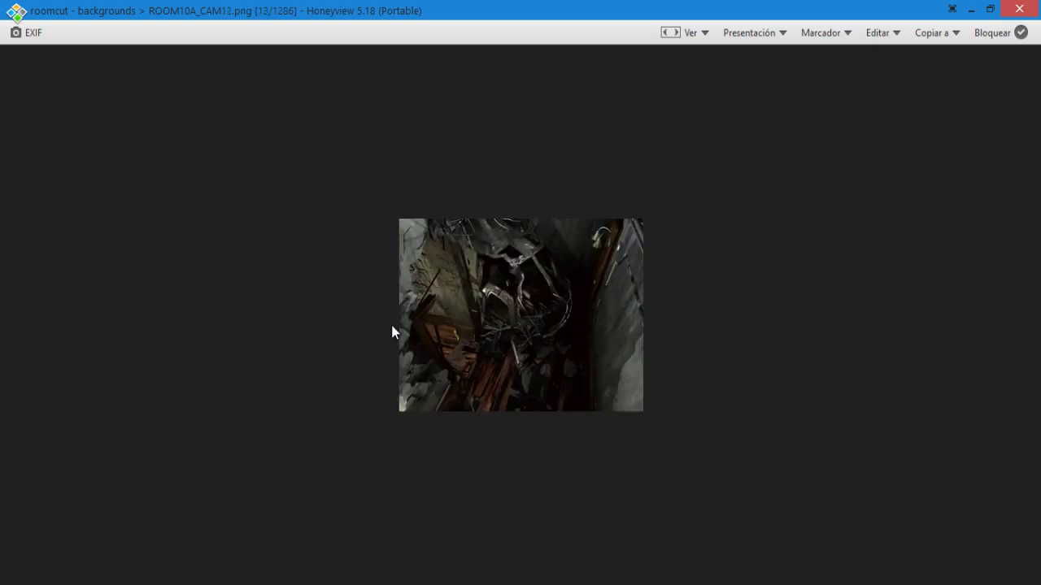
pyautogui.scroll(-5, 386, 325)
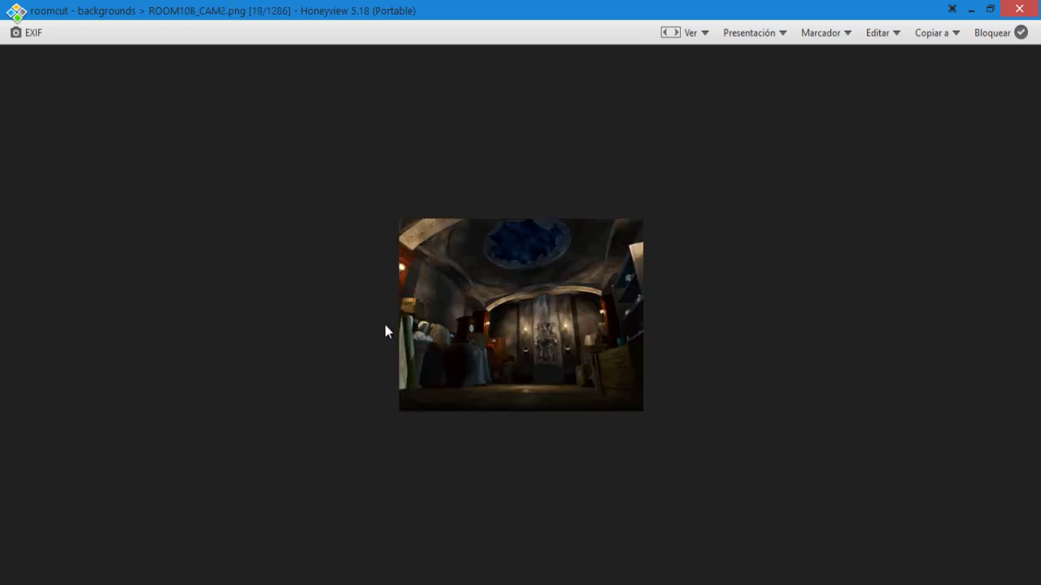
pyautogui.scroll(-9, 385, 326)
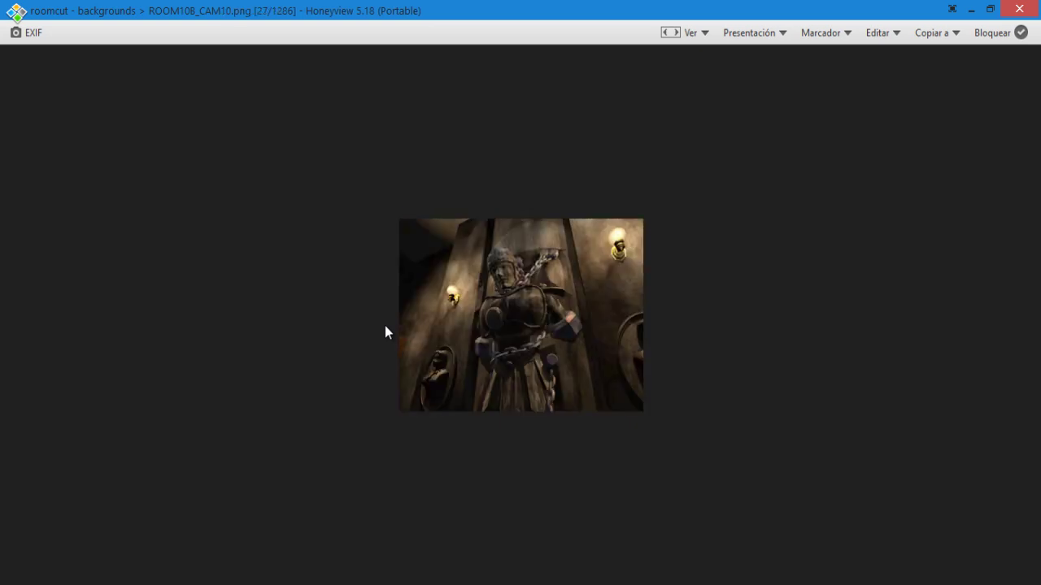
pyautogui.scroll(-10, 384, 326)
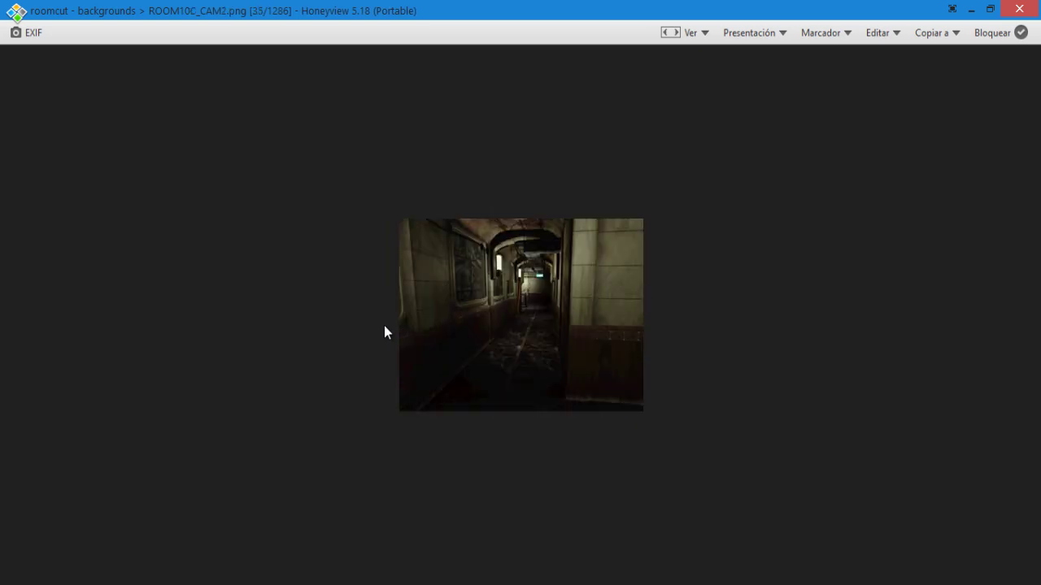
pyautogui.scroll(-10, 385, 326)
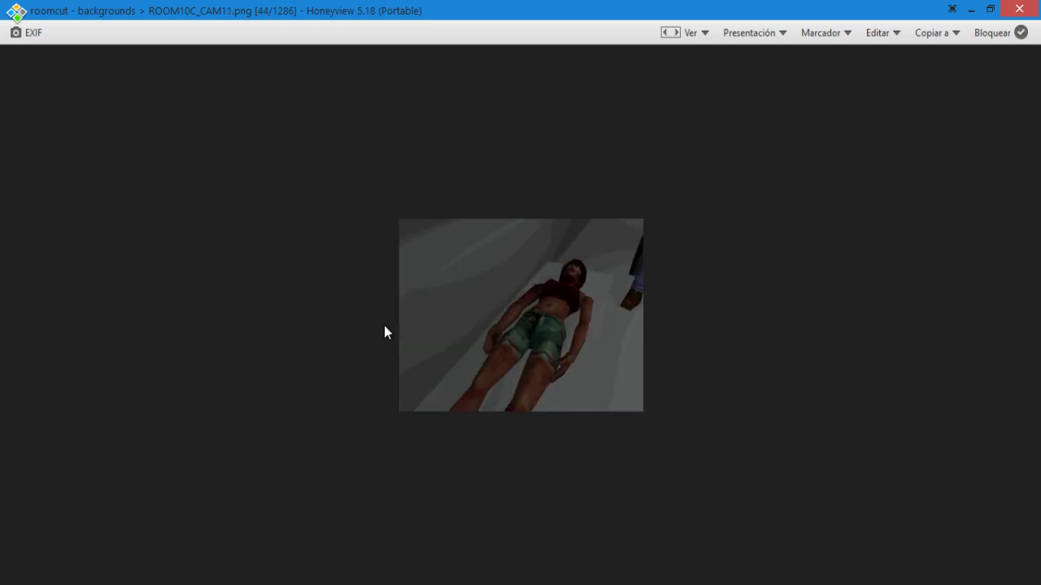
pyautogui.scroll(-9, 385, 334)
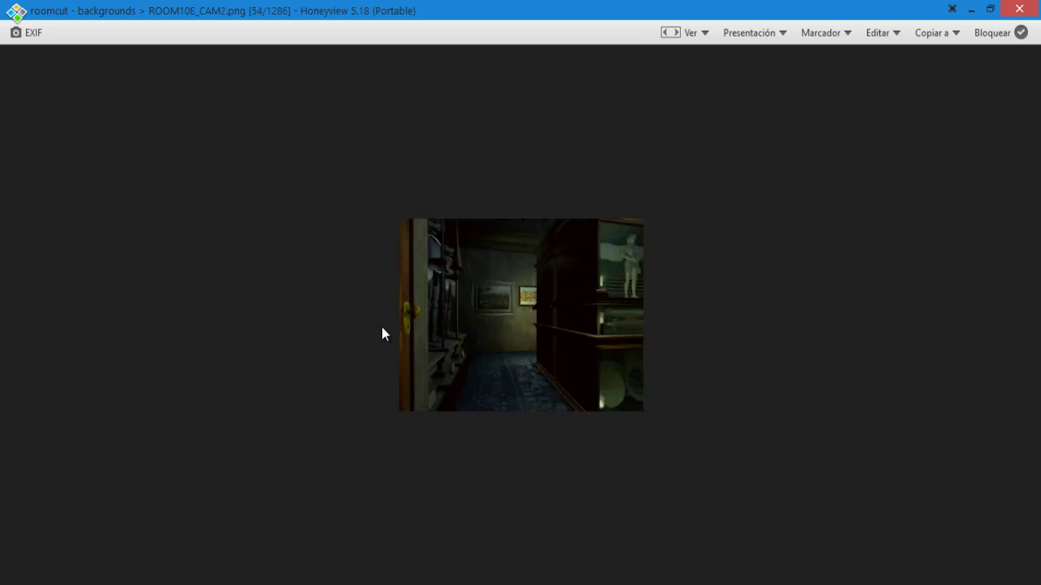
pyautogui.scroll(-7, 381, 334)
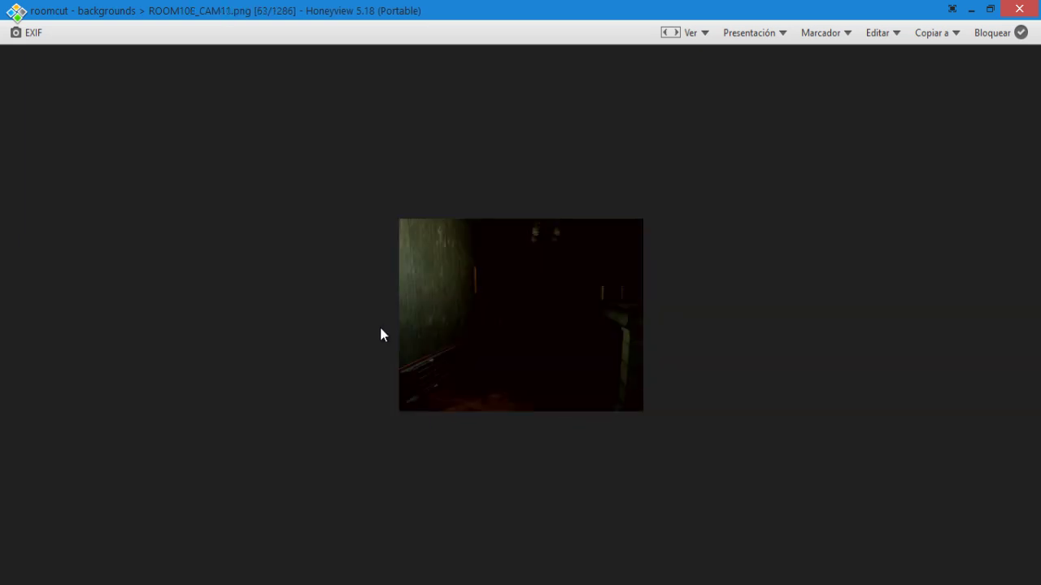
pyautogui.scroll(-10, 380, 331)
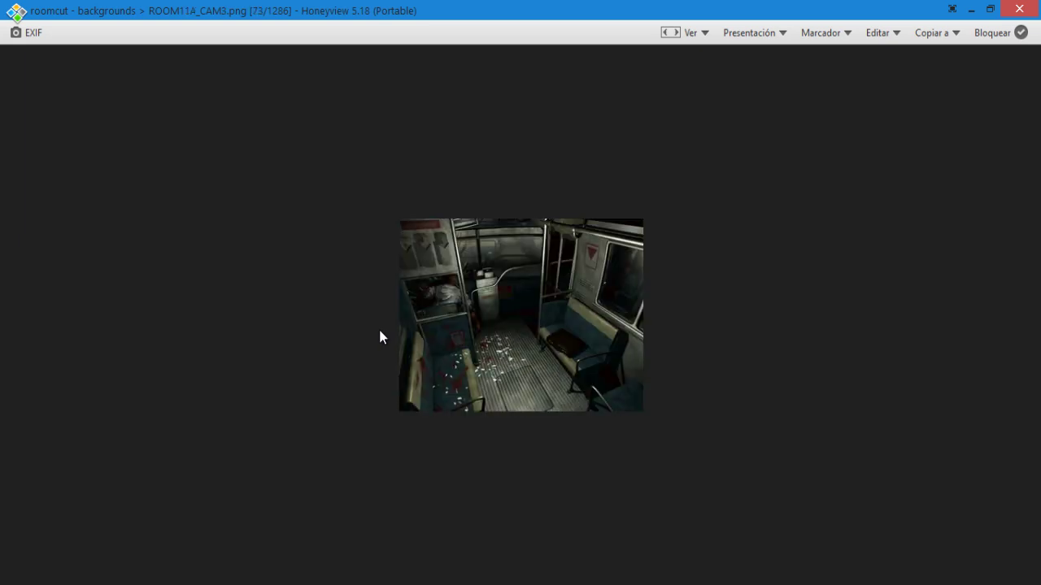
pyautogui.scroll(-6, 377, 339)
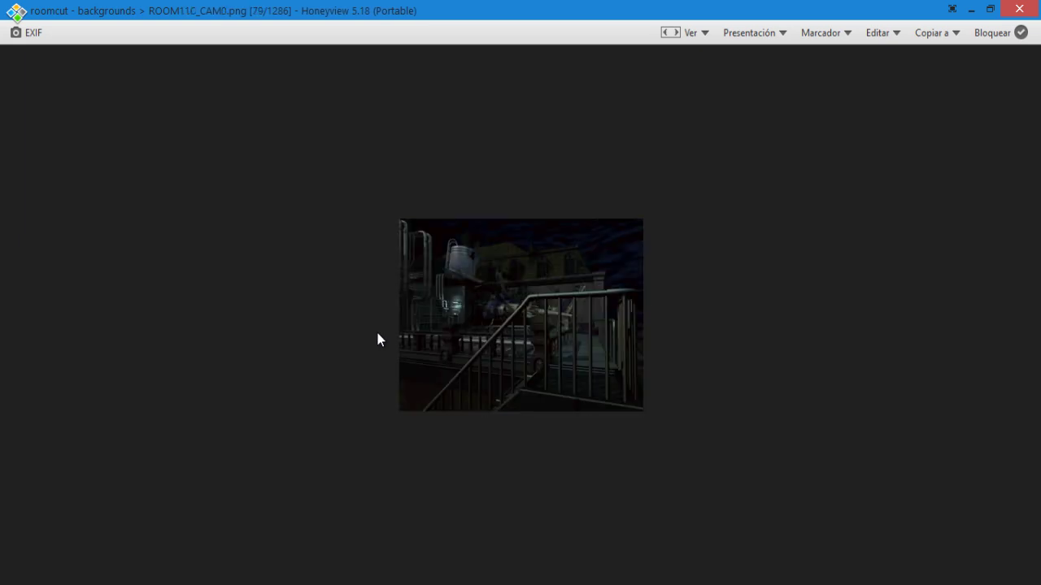
pyautogui.scroll(-9, 377, 333)
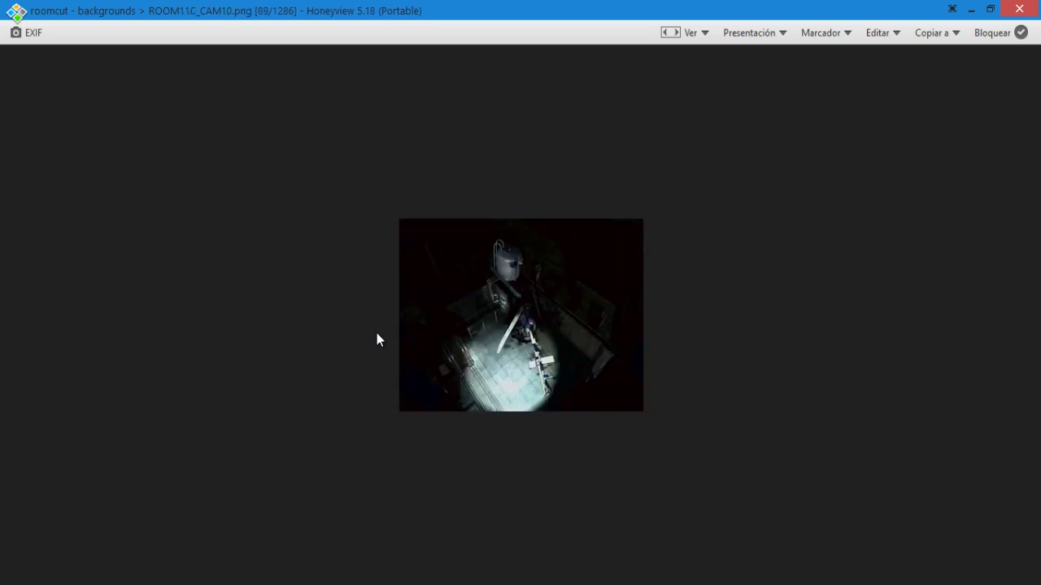
pyautogui.click(1018, 9)
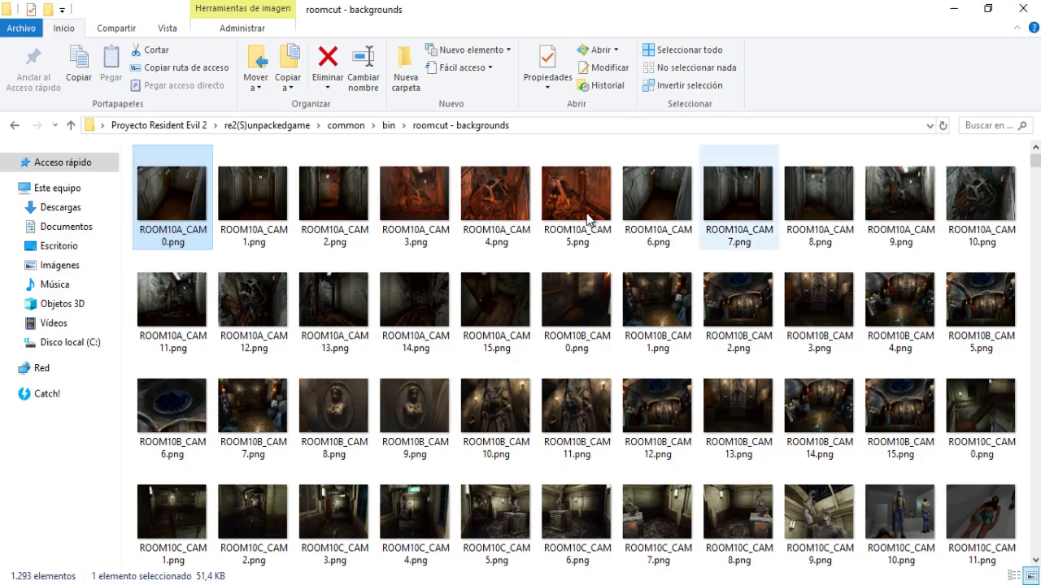
# Return to the bin folder, view its images starting with EAX_L32.bmp through rc2168_.bmp, and close the viewer.
pyautogui.click(14, 127)
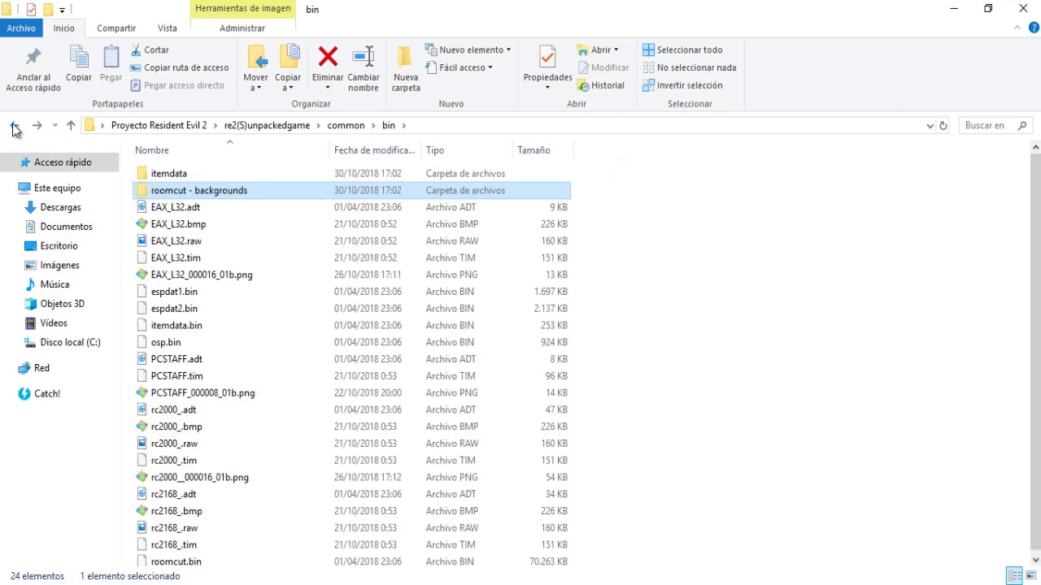
pyautogui.doubleClick(185, 224)
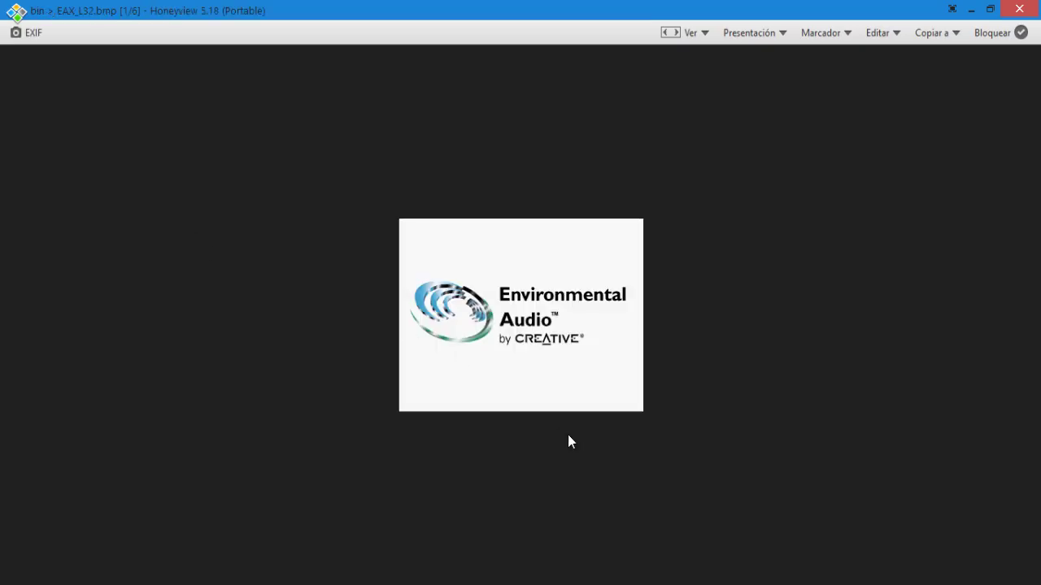
pyautogui.click(662, 545)
pyautogui.click(663, 545)
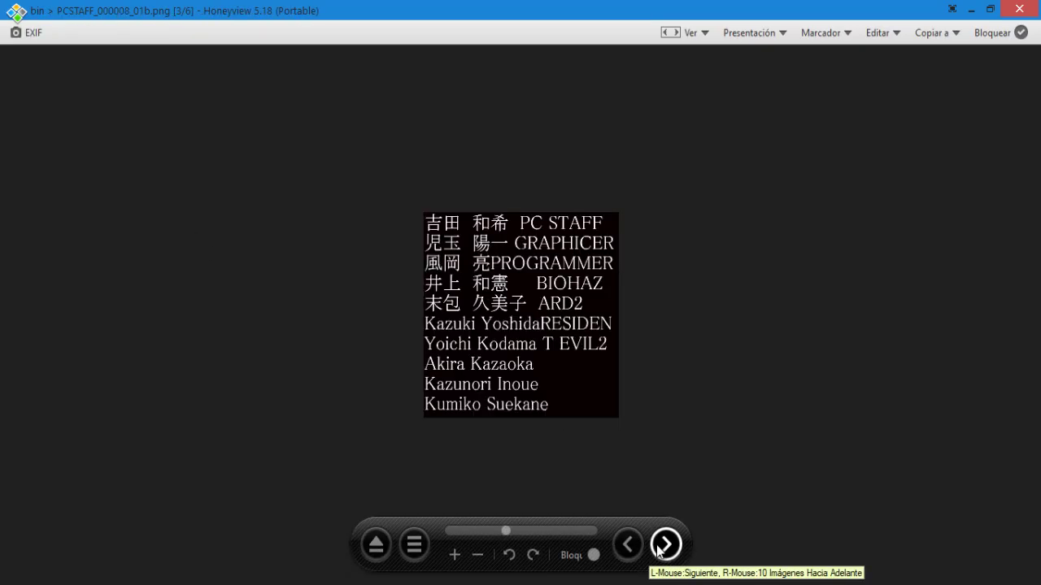
pyautogui.click(663, 545)
pyautogui.click(663, 546)
pyautogui.click(663, 546)
pyautogui.click(663, 545)
pyautogui.click(663, 546)
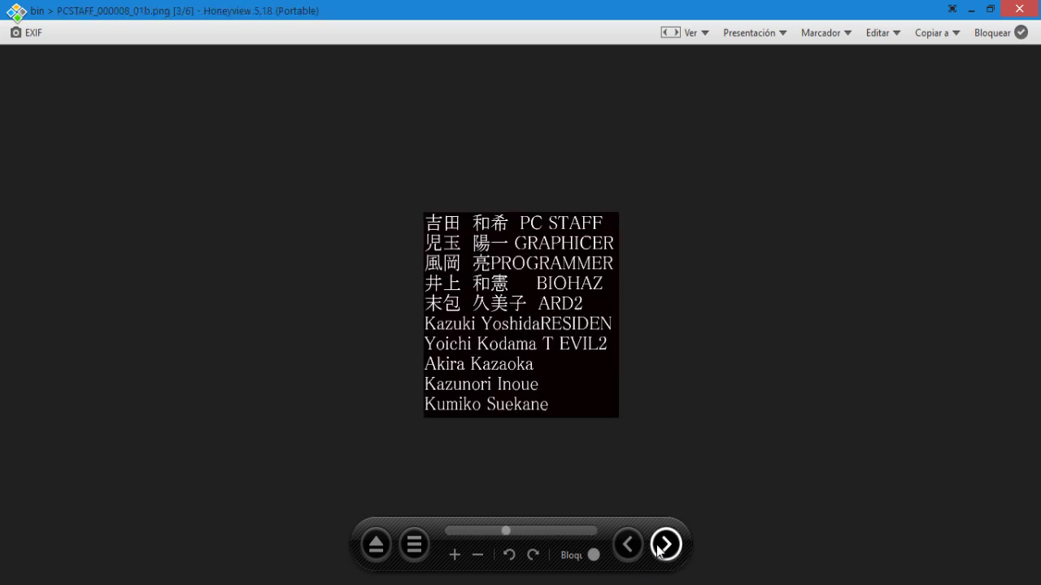
pyautogui.click(661, 547)
pyautogui.click(661, 548)
pyautogui.click(660, 548)
pyautogui.click(660, 548)
pyautogui.click(660, 548)
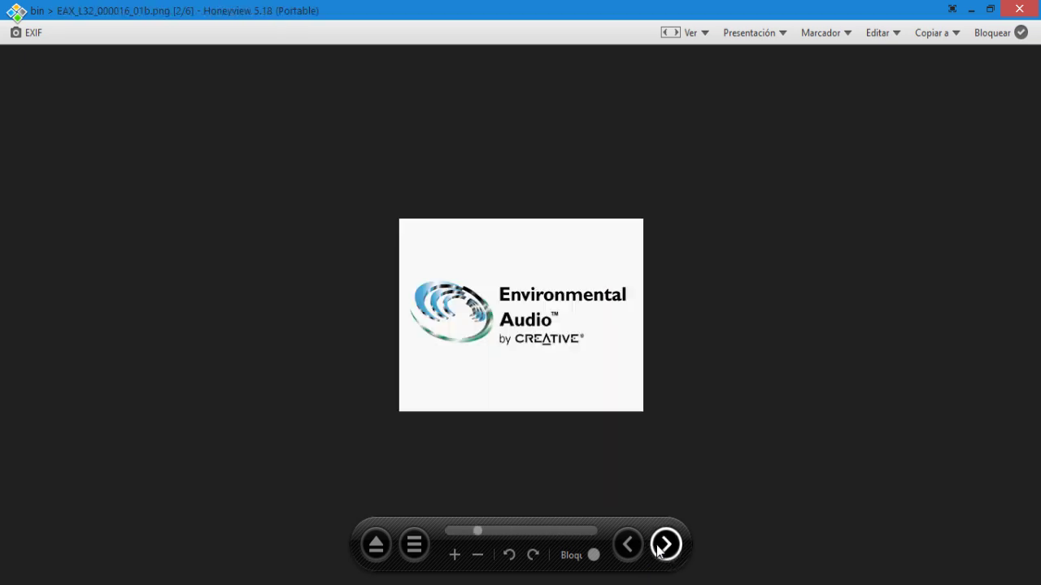
pyautogui.click(660, 548)
pyautogui.click(660, 548)
pyautogui.click(660, 548)
pyautogui.click(660, 548)
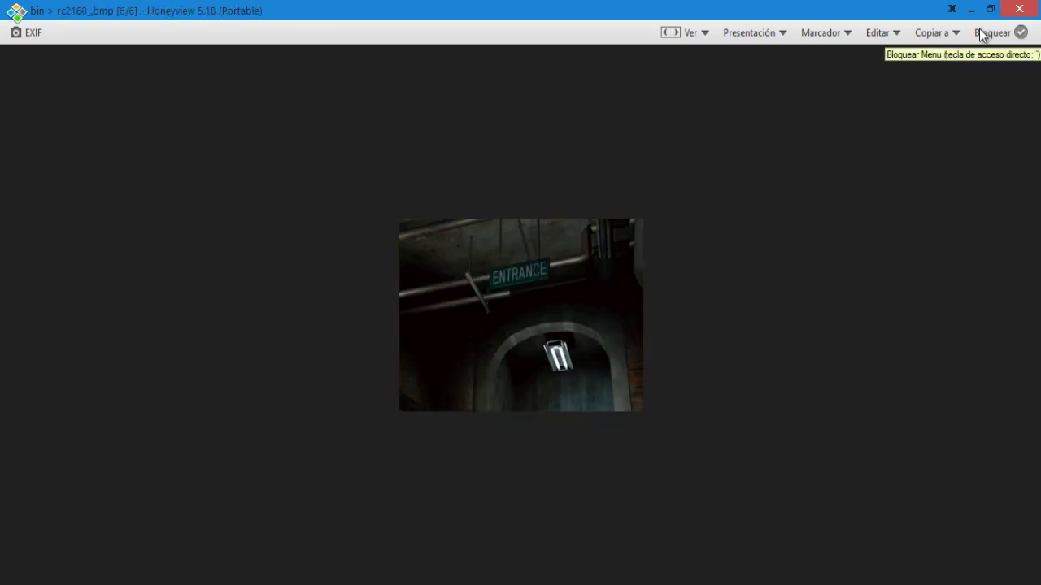
pyautogui.click(1017, 10)
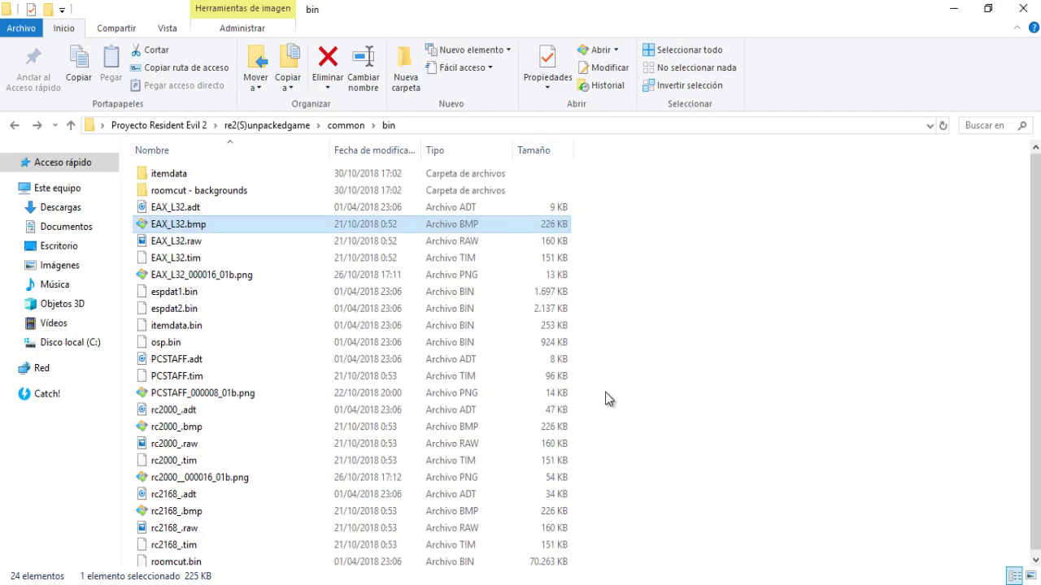
# Open PCSTAFF_000008_01b.png, cycle through the bin folder's images back to it, and close the viewer.
pyautogui.click(232, 398)
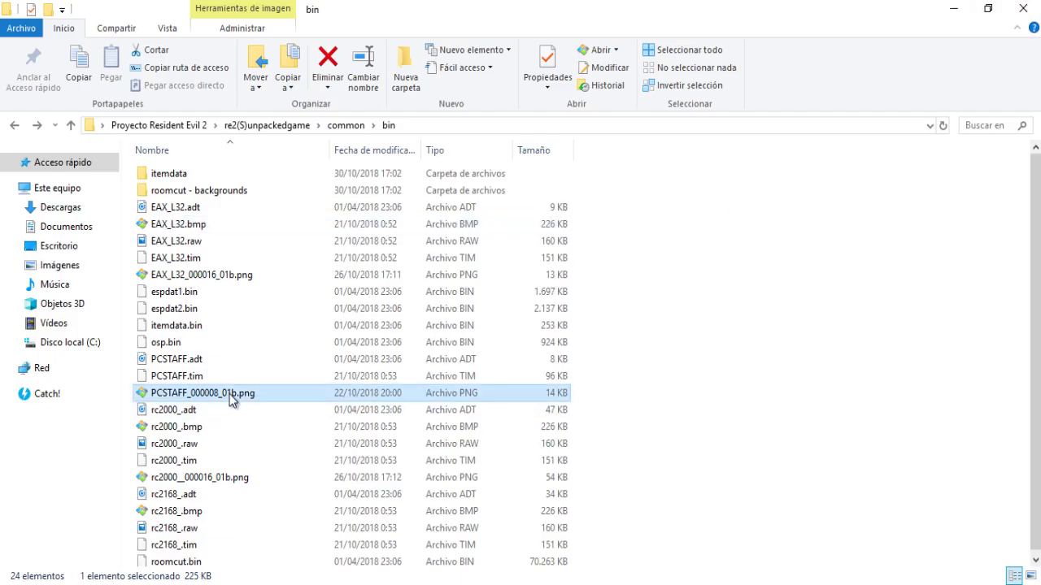
pyautogui.doubleClick(231, 395)
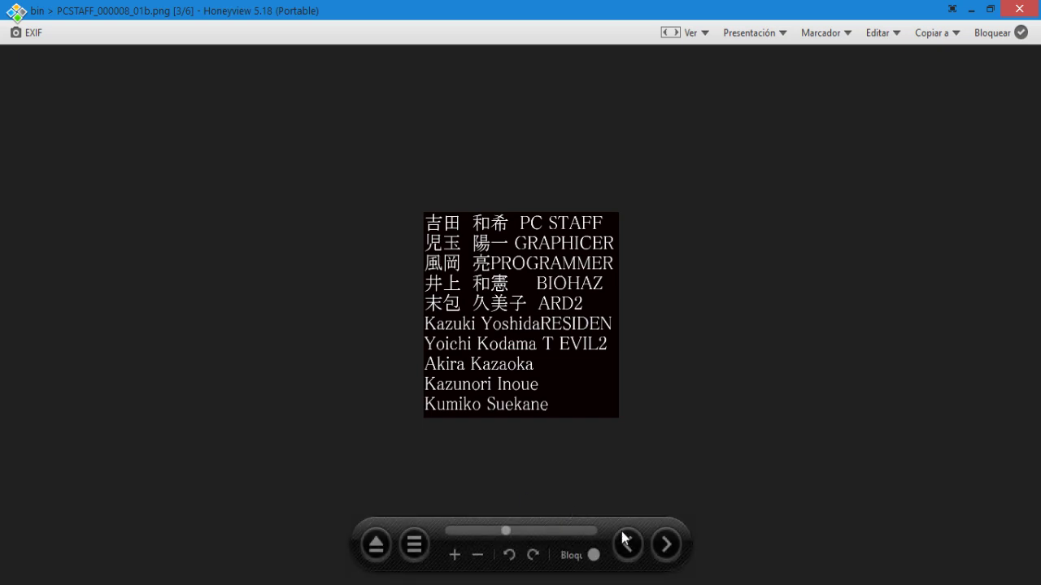
pyautogui.click(666, 545)
pyautogui.click(667, 544)
pyautogui.click(666, 545)
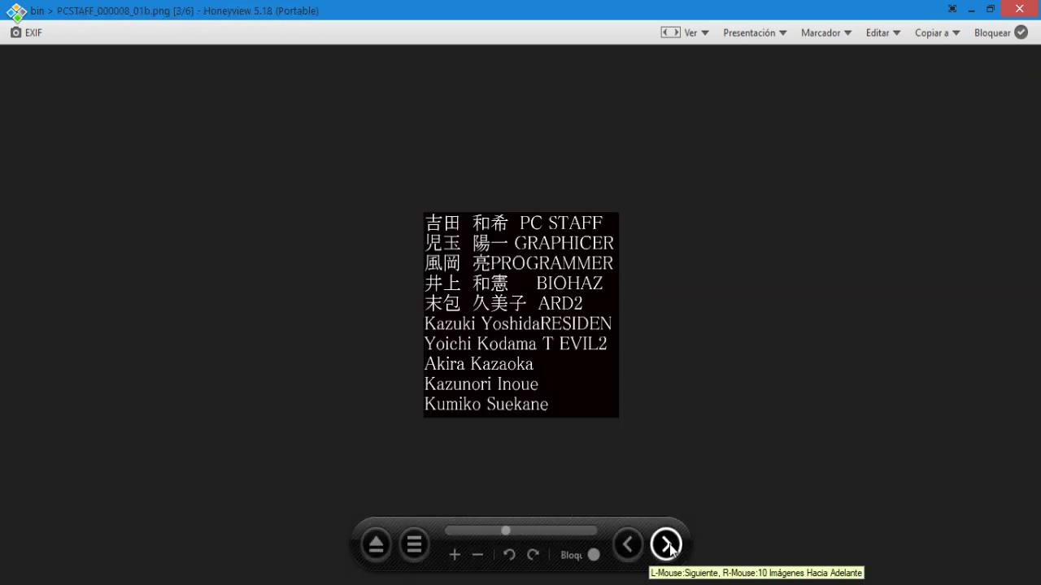
pyautogui.click(666, 545)
pyautogui.click(667, 545)
pyautogui.click(666, 544)
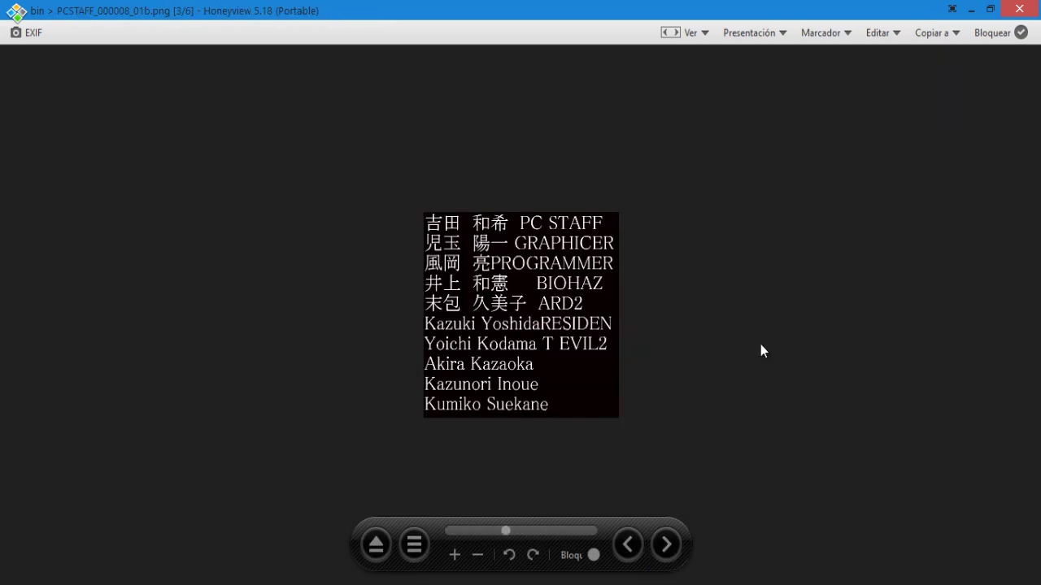
pyautogui.click(1019, 9)
# Go back to the common folder and open its Data folder.
pyautogui.scroll(-1, 606, 424)
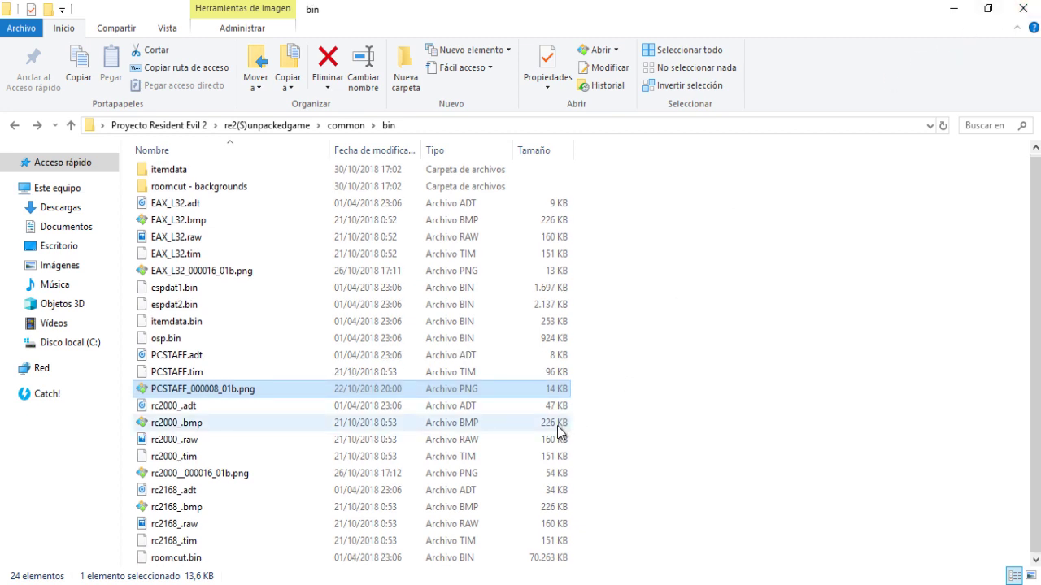
pyautogui.click(15, 126)
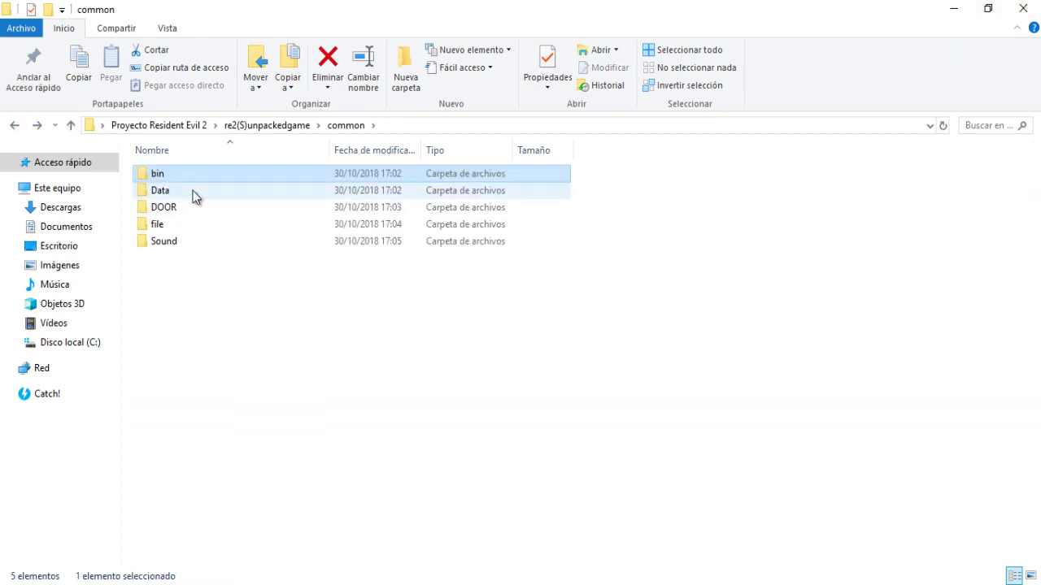
pyautogui.doubleClick(186, 189)
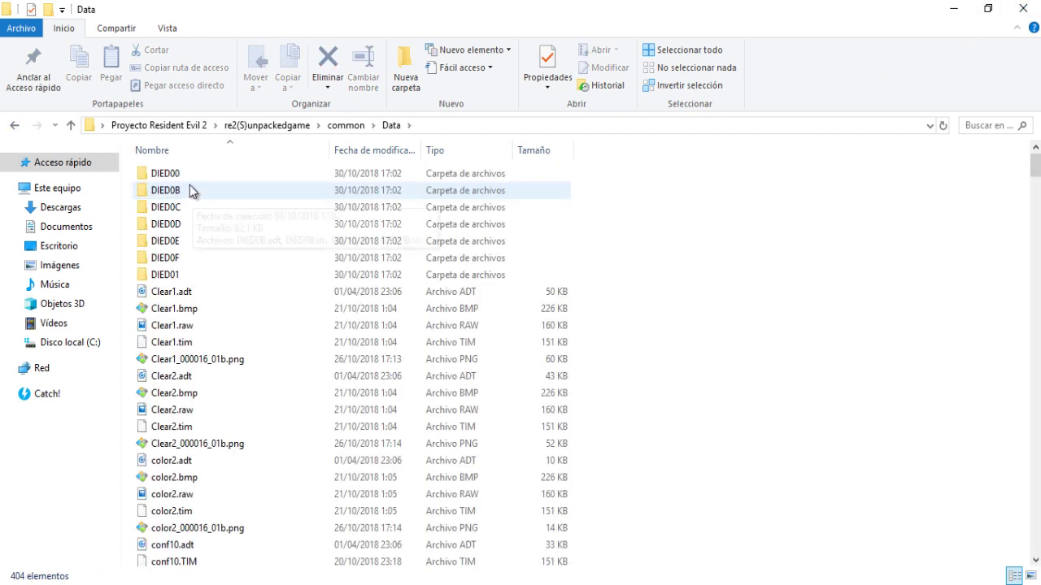
# Open the DIED00 folder, view DIED00_000008_01b.png, close the viewer and return to the Data folder.
pyautogui.doubleClick(184, 175)
pyautogui.doubleClick(222, 257)
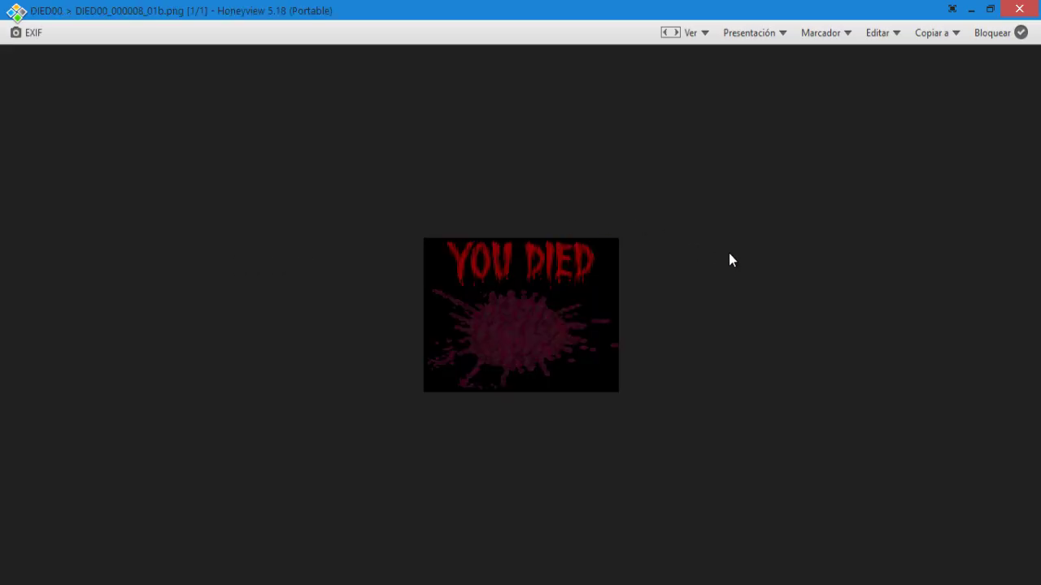
pyautogui.click(1015, 11)
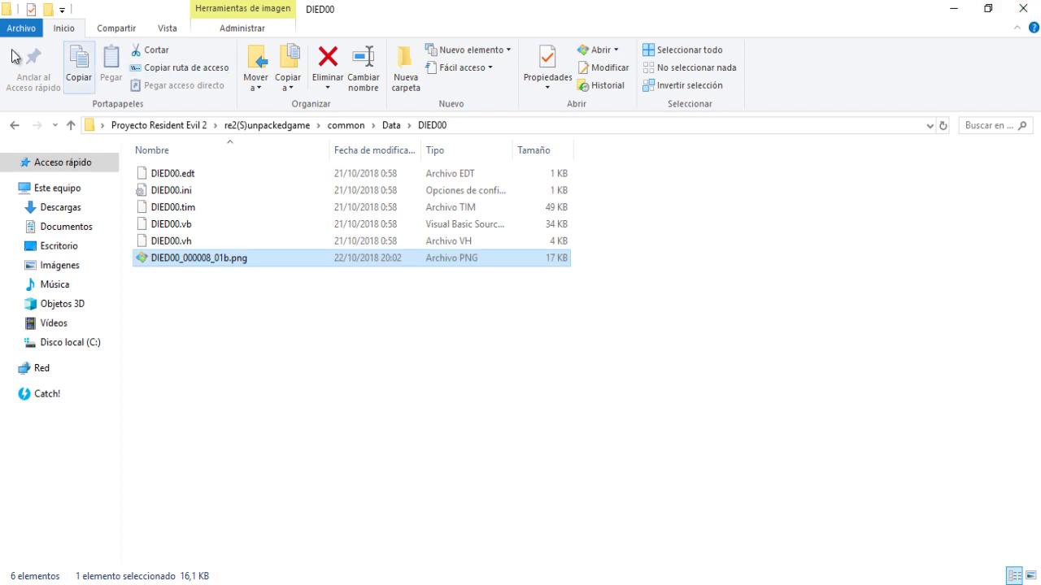
pyautogui.click(15, 126)
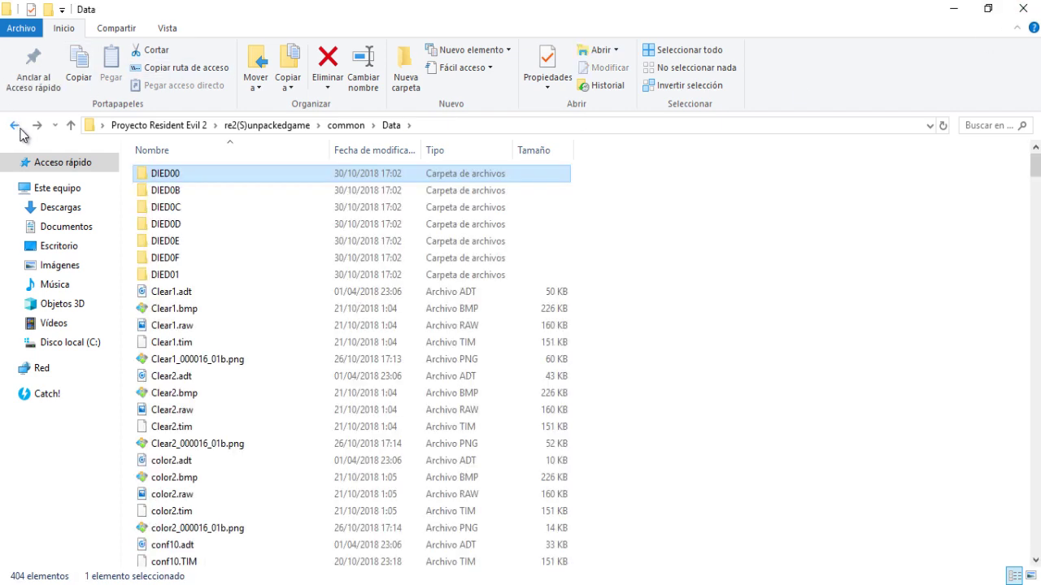
# Look through the Data folder's images in sequence from Clear1.bmp to just past MOJI1_0000.bmp, and close the viewer.
pyautogui.doubleClick(167, 311)
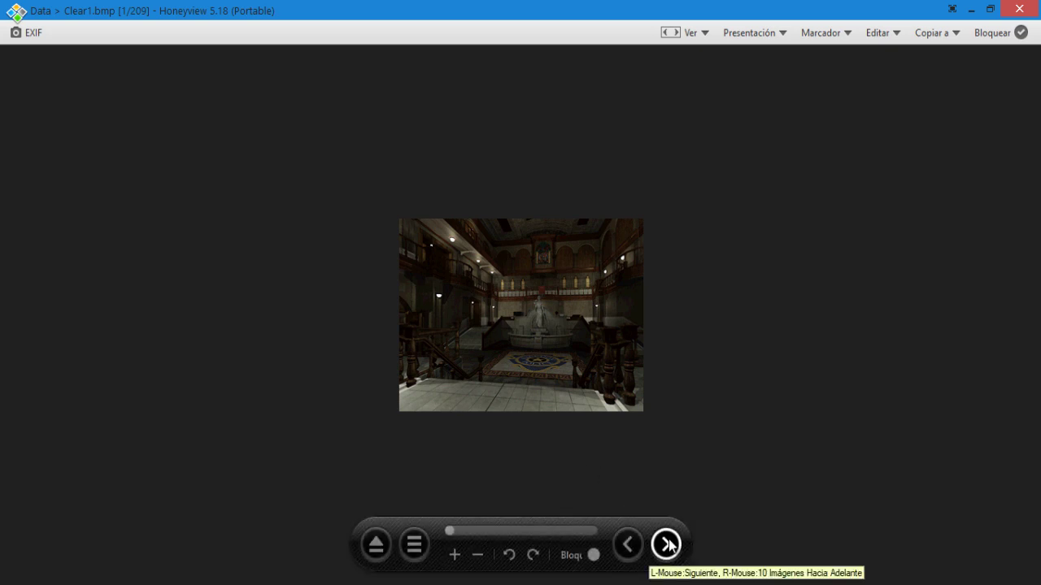
pyautogui.doubleClick(666, 545)
pyautogui.doubleClick(666, 545)
pyautogui.doubleClick(665, 545)
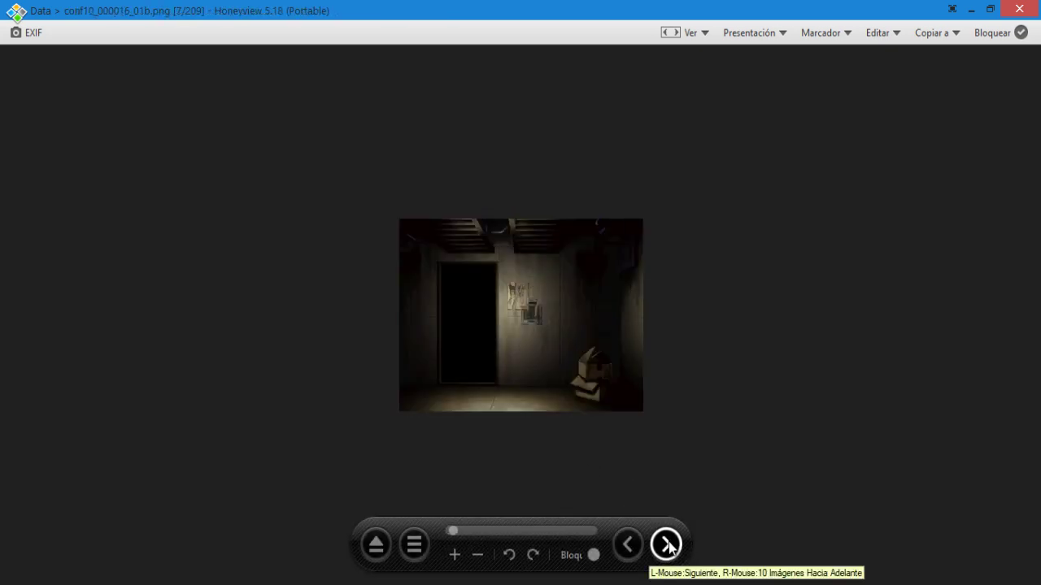
pyautogui.doubleClick(666, 545)
pyautogui.doubleClick(666, 545)
pyautogui.doubleClick(666, 544)
pyautogui.doubleClick(665, 545)
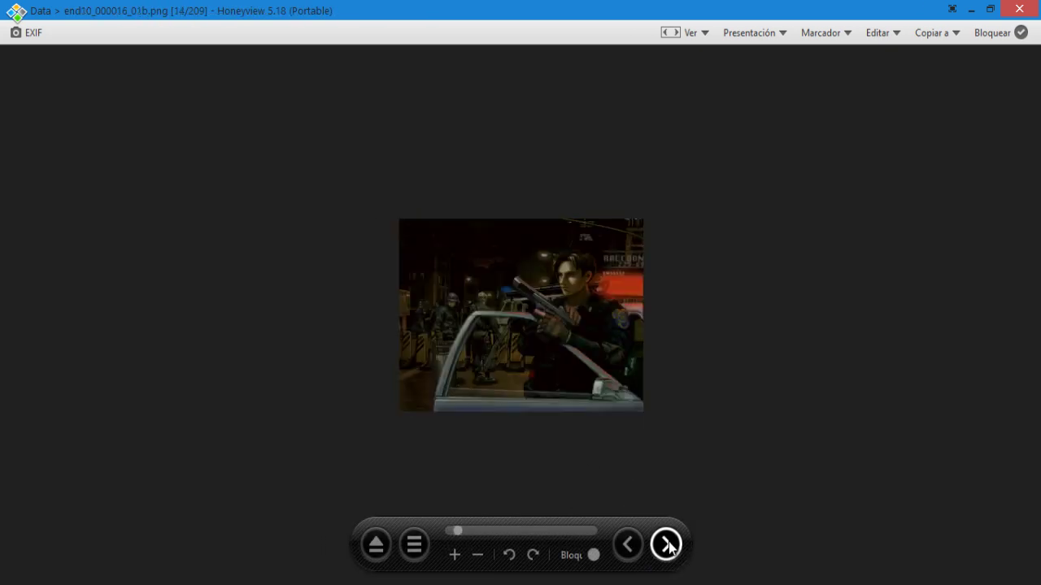
pyautogui.doubleClick(666, 545)
pyautogui.doubleClick(666, 545)
pyautogui.doubleClick(666, 545)
pyautogui.doubleClick(666, 544)
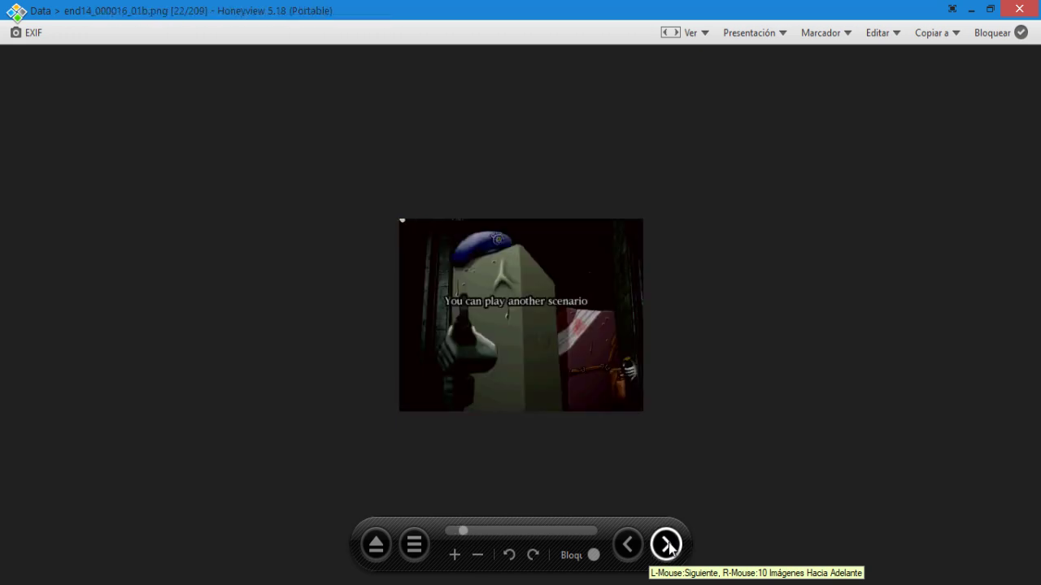
pyautogui.doubleClick(666, 545)
pyautogui.doubleClick(666, 545)
pyautogui.doubleClick(665, 545)
pyautogui.doubleClick(666, 544)
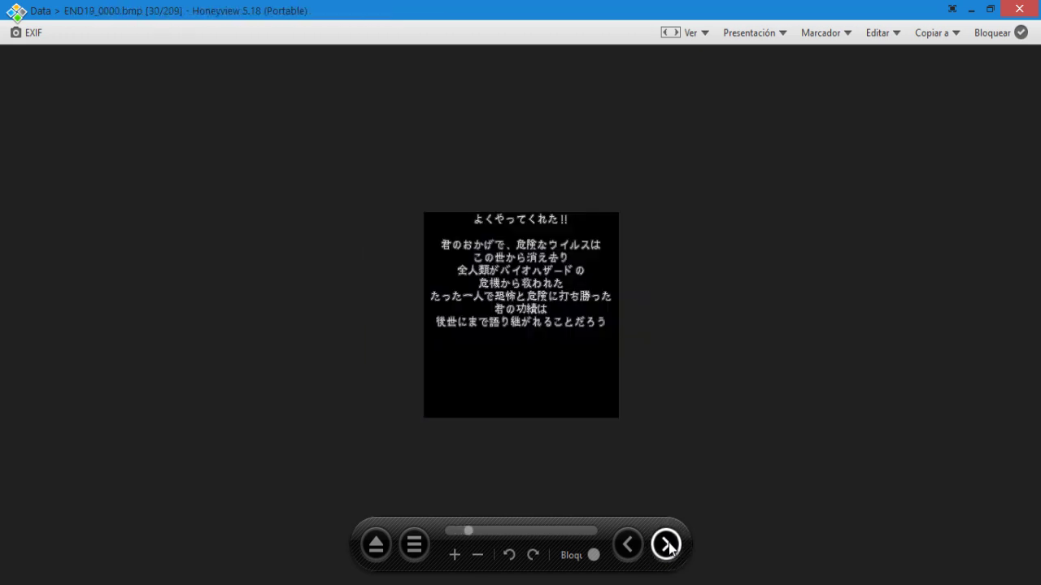
pyautogui.doubleClick(666, 545)
pyautogui.doubleClick(665, 544)
pyautogui.doubleClick(666, 545)
pyautogui.doubleClick(665, 545)
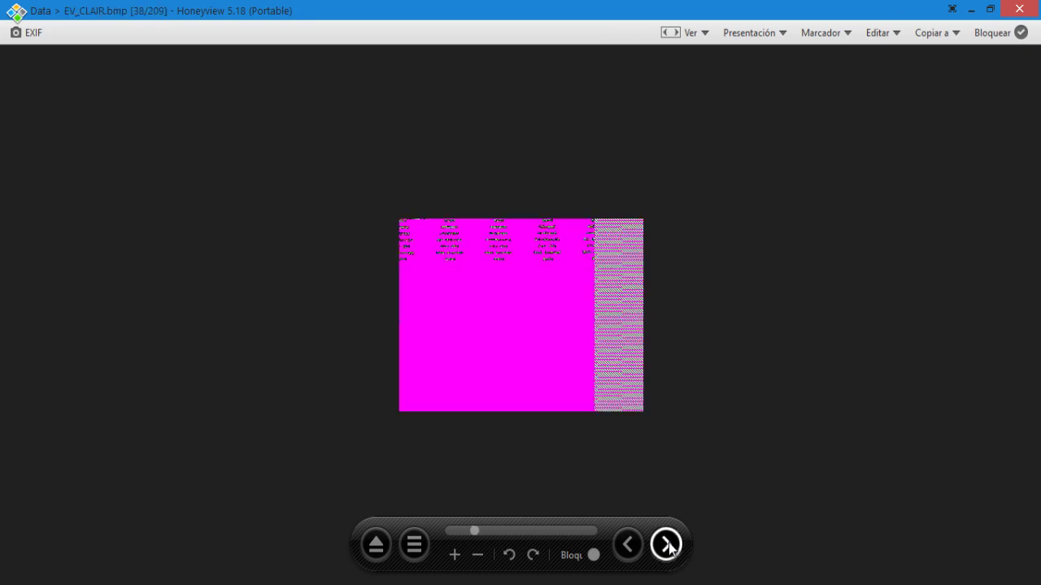
pyautogui.doubleClick(666, 545)
pyautogui.doubleClick(666, 545)
pyautogui.doubleClick(666, 545)
pyautogui.doubleClick(666, 544)
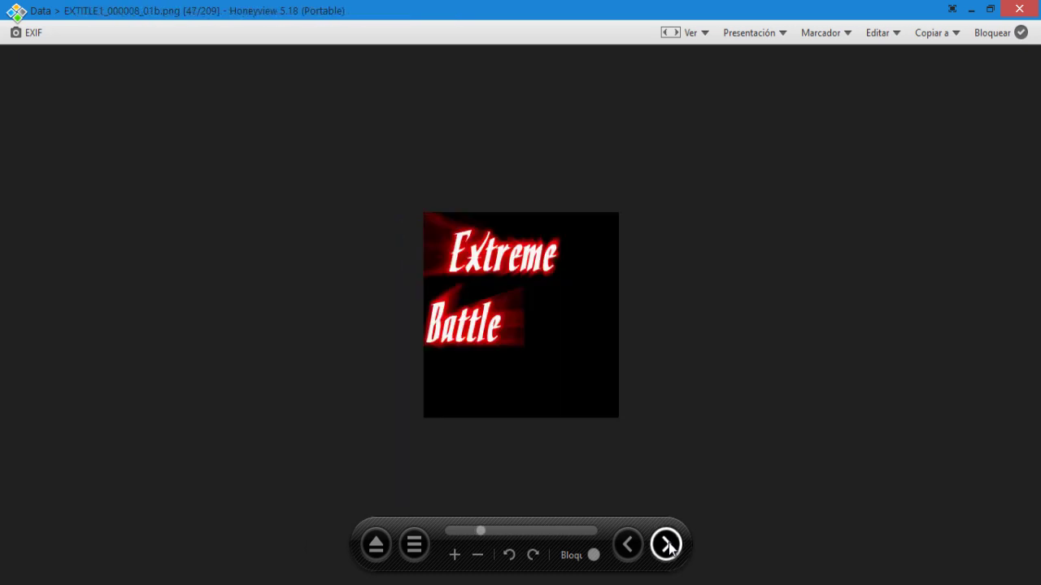
pyautogui.doubleClick(666, 545)
pyautogui.doubleClick(666, 545)
pyautogui.doubleClick(666, 544)
pyautogui.doubleClick(666, 544)
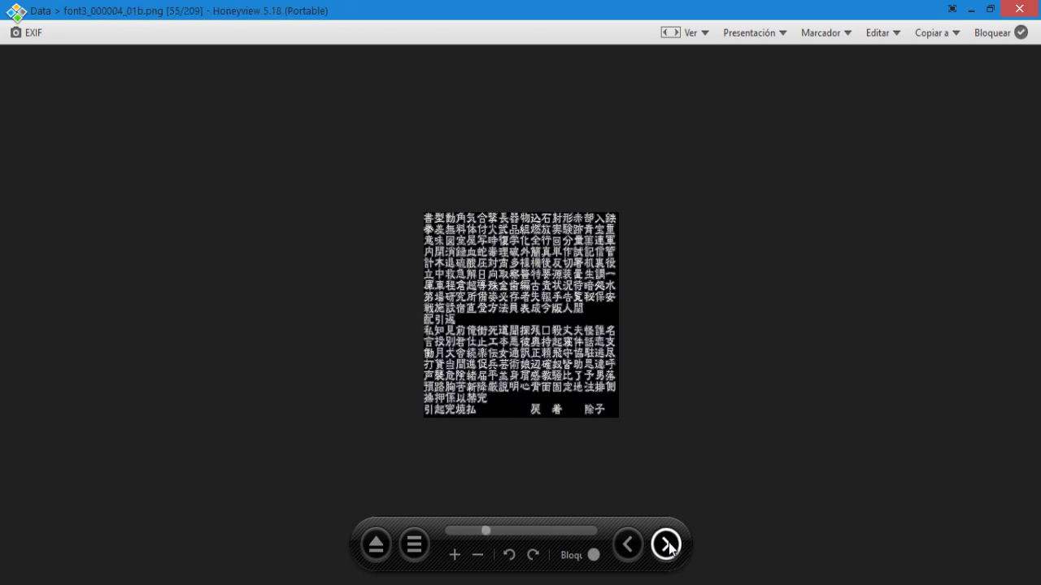
pyautogui.doubleClick(666, 545)
pyautogui.doubleClick(665, 545)
pyautogui.doubleClick(666, 545)
pyautogui.doubleClick(666, 544)
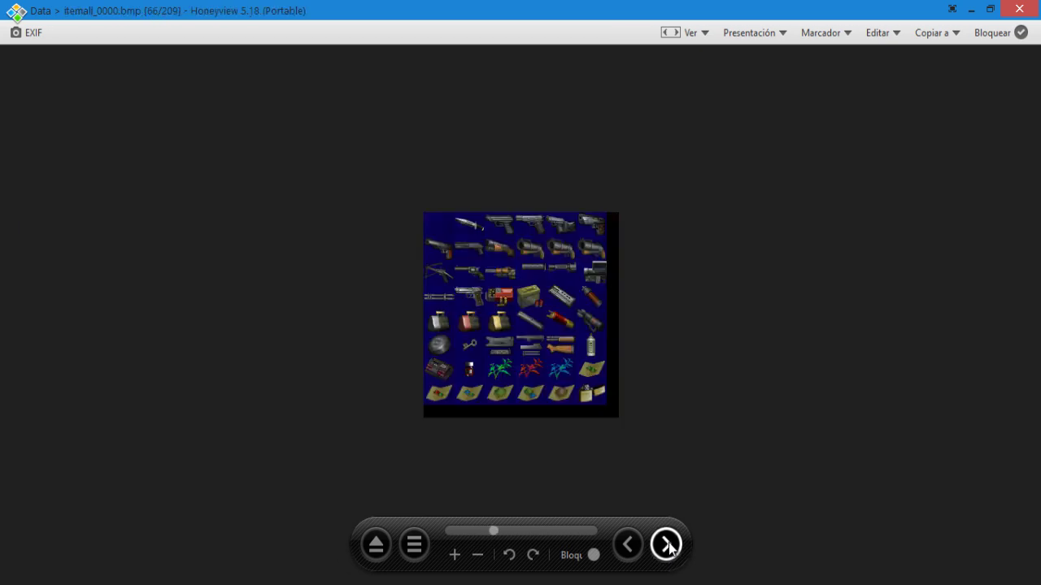
pyautogui.doubleClick(666, 545)
pyautogui.doubleClick(666, 544)
pyautogui.doubleClick(666, 545)
pyautogui.doubleClick(666, 545)
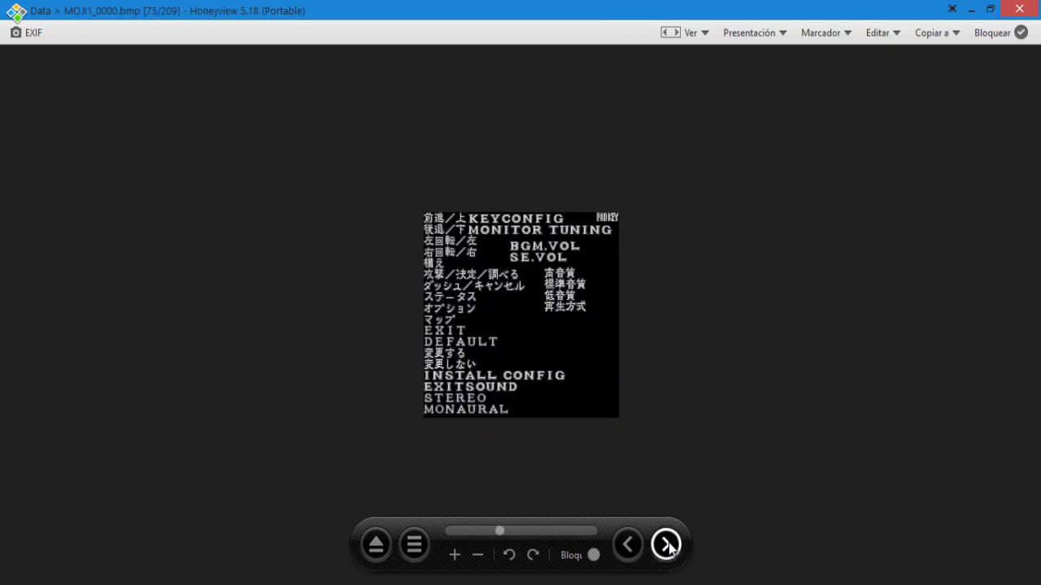
pyautogui.doubleClick(666, 544)
pyautogui.click(1019, 9)
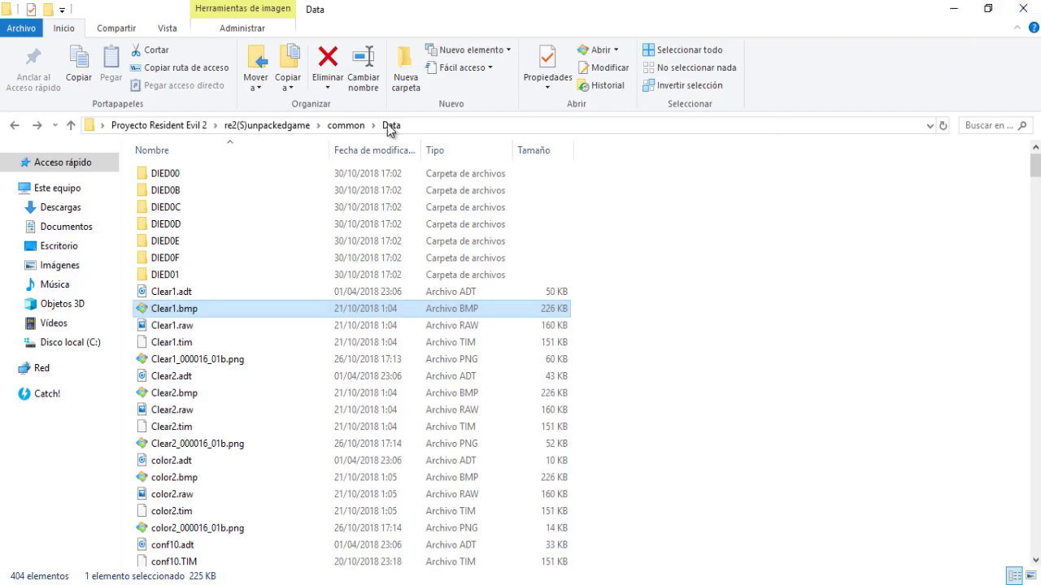
# Go to the DOOR0A folder inside common's DOOR folder, view DOOR0A.bmp and close the viewer.
pyautogui.click(13, 125)
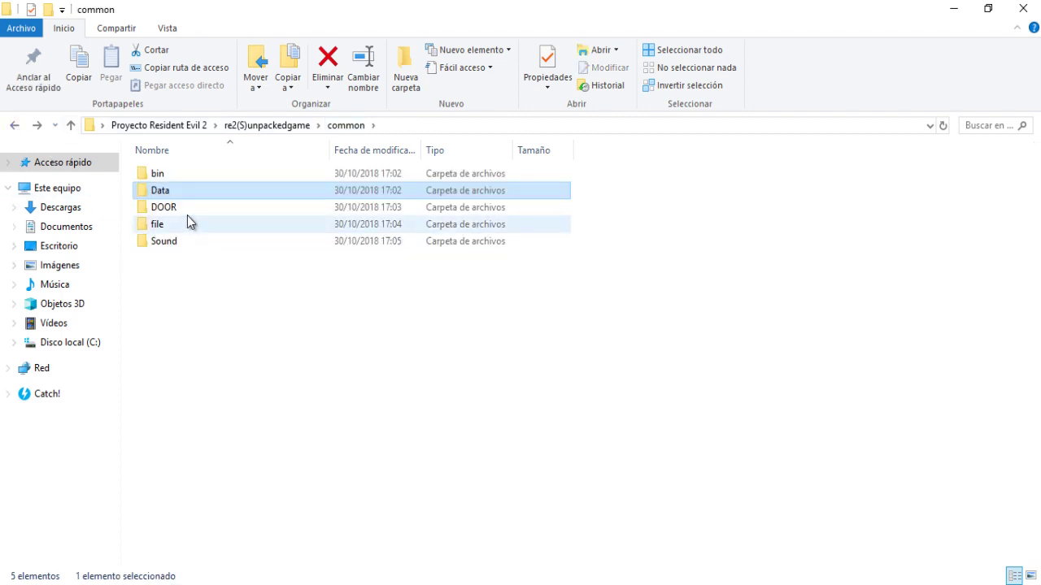
pyautogui.doubleClick(177, 209)
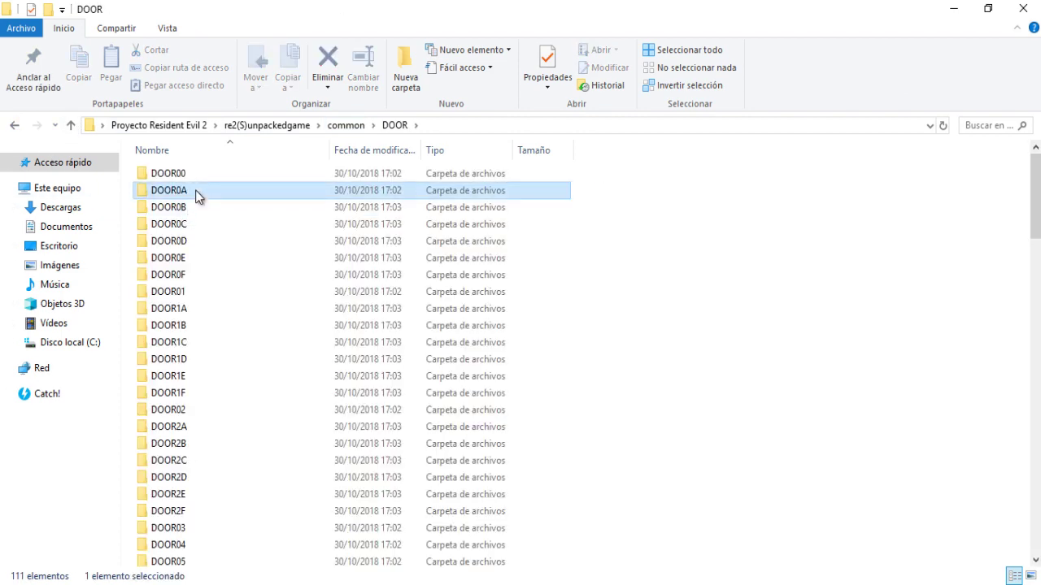
pyautogui.doubleClick(196, 192)
pyautogui.doubleClick(205, 174)
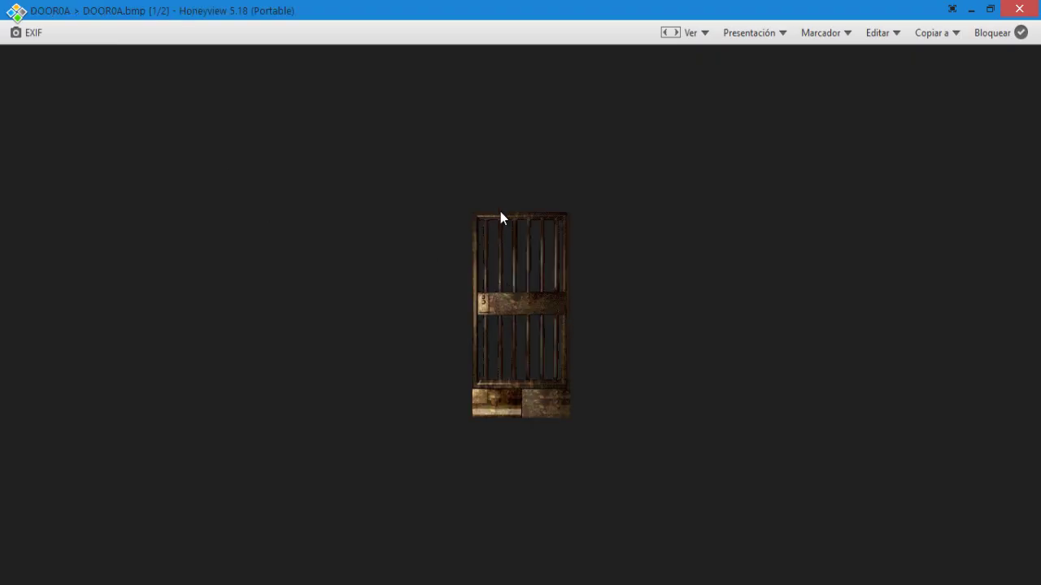
pyautogui.click(1021, 10)
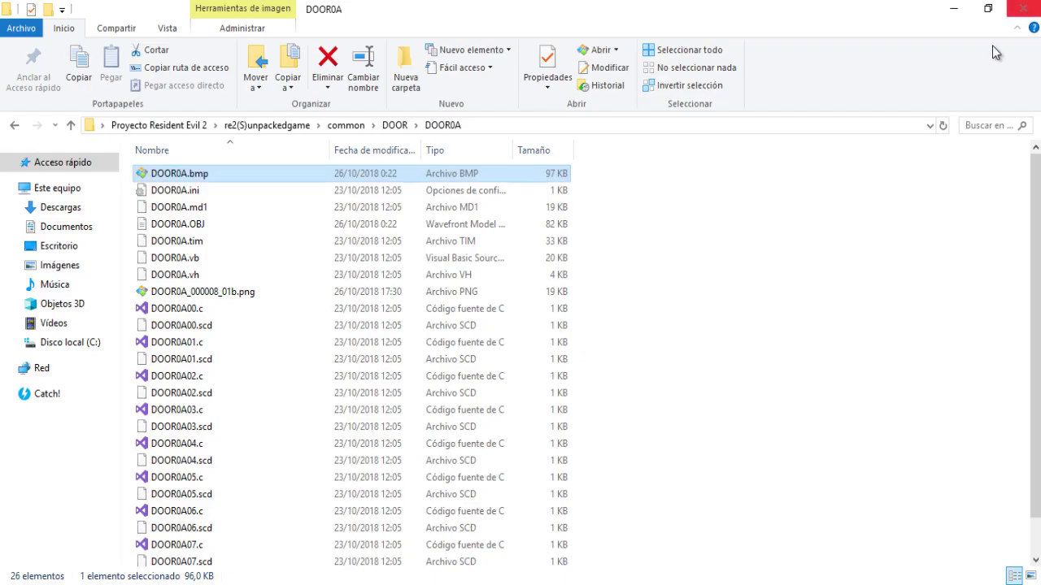
# View DOOR0A_000008_01b.png, look over the remaining DOOR0A files and return to the common folder.
pyautogui.doubleClick(234, 291)
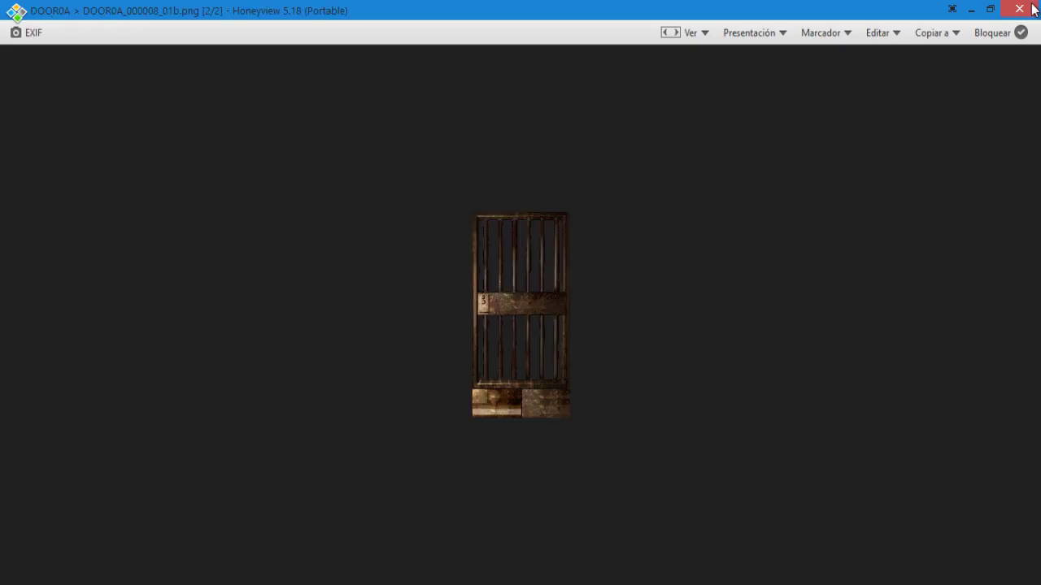
pyautogui.click(1032, 10)
pyautogui.scroll(-1, 204, 490)
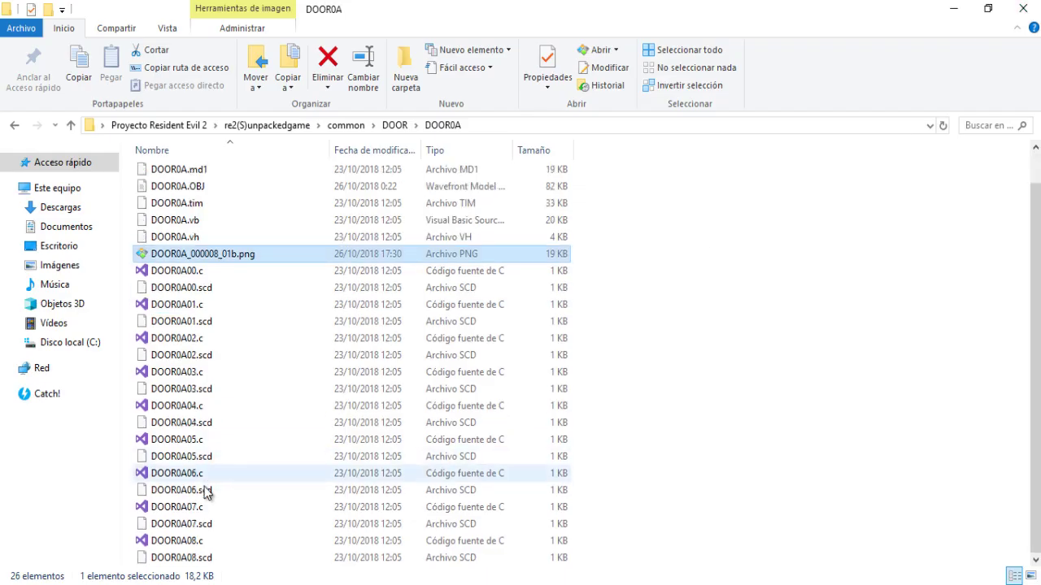
pyautogui.click(12, 126)
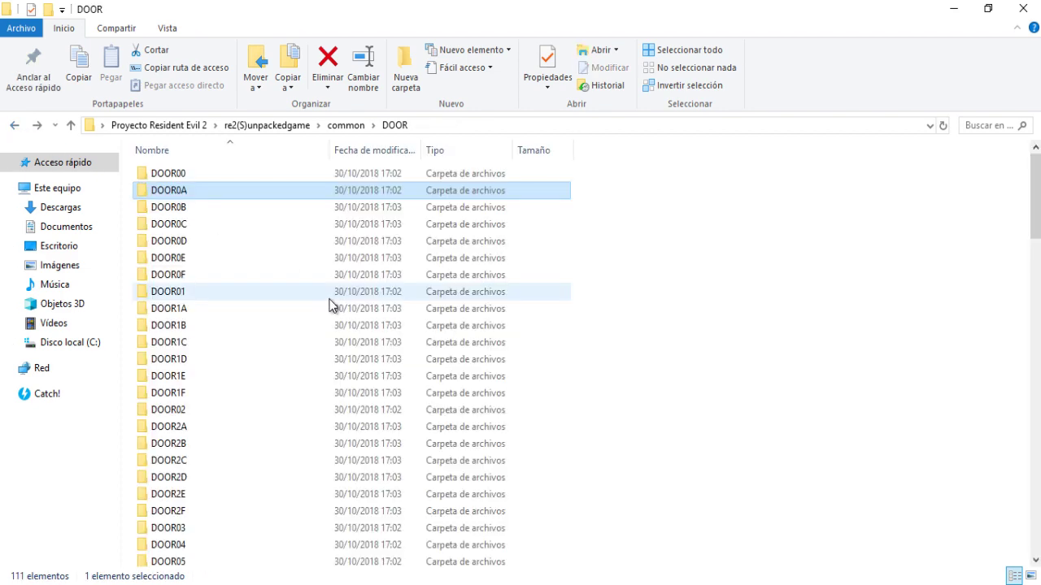
pyautogui.click(14, 126)
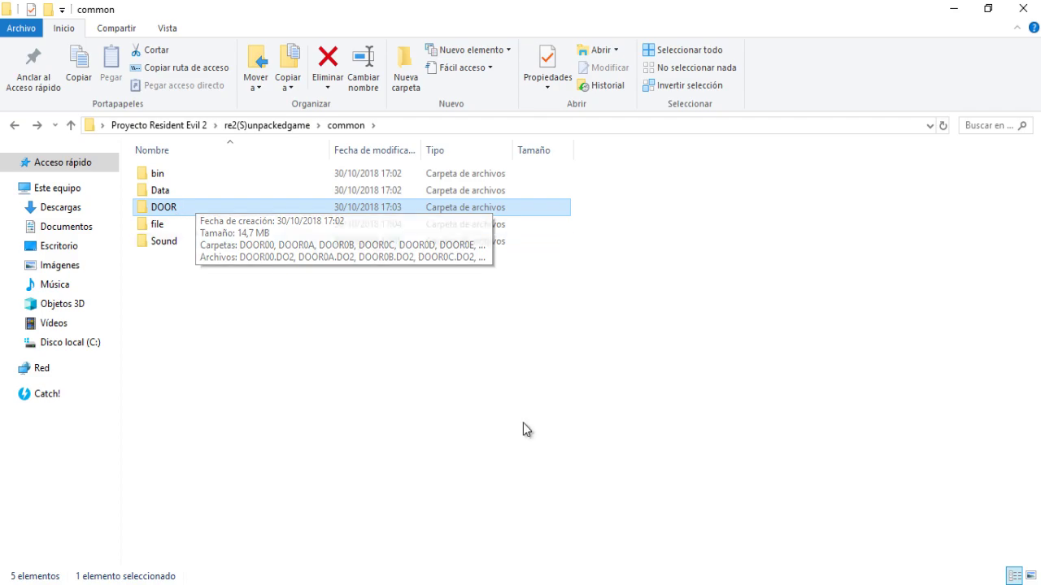
# Switch to RE2MV, load DOOR00.md1 from common\DOOR\DOOR00 and inspect the whole door model.
pyautogui.click(455, 566)
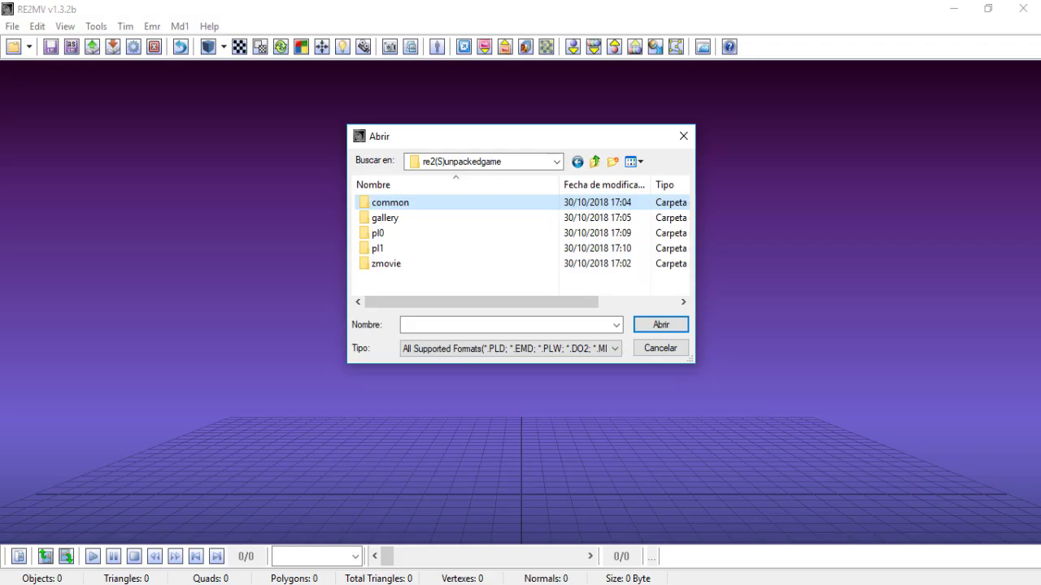
pyautogui.doubleClick(395, 205)
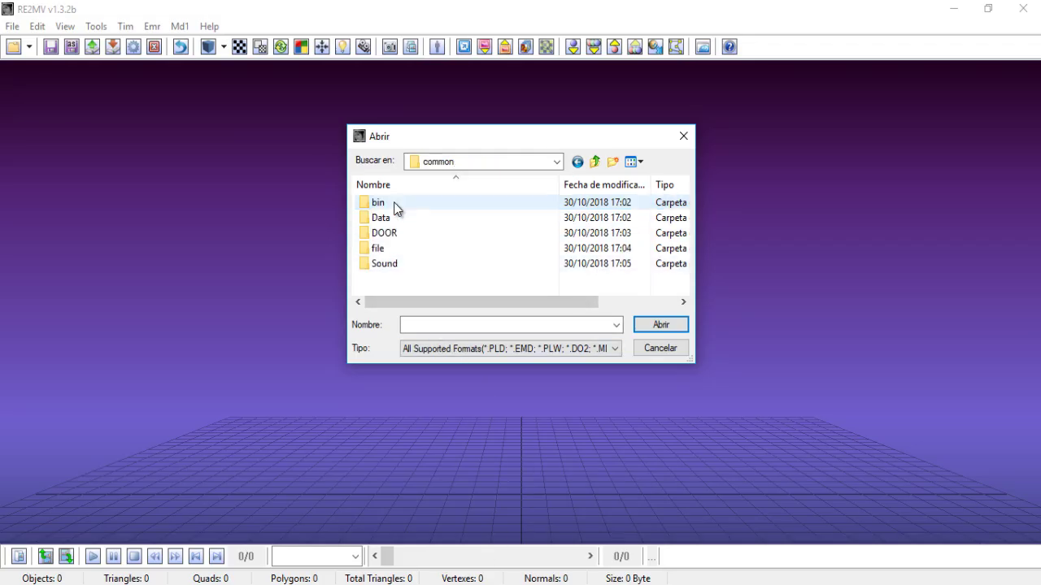
pyautogui.doubleClick(395, 234)
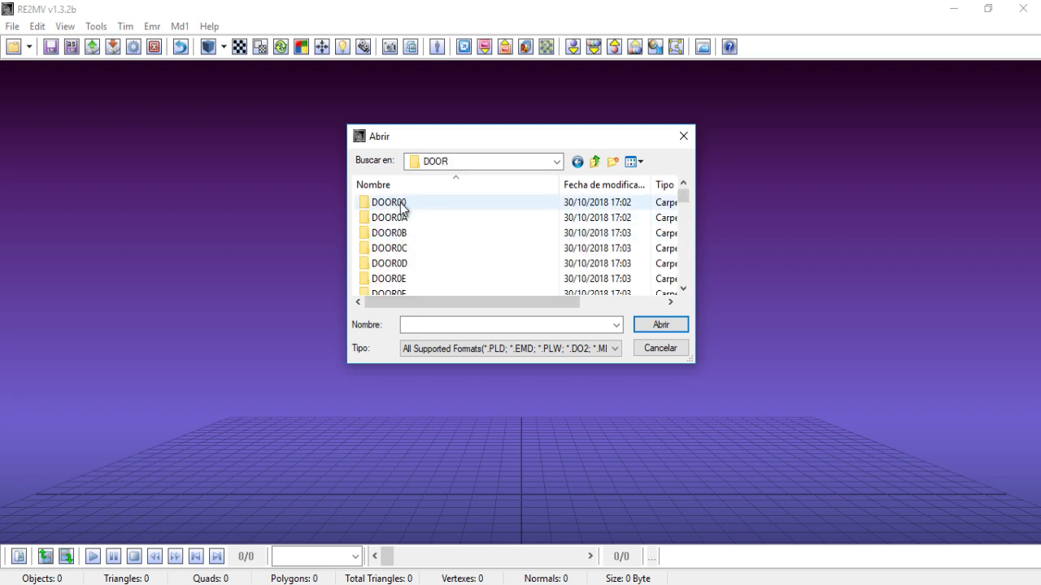
pyautogui.click(399, 203)
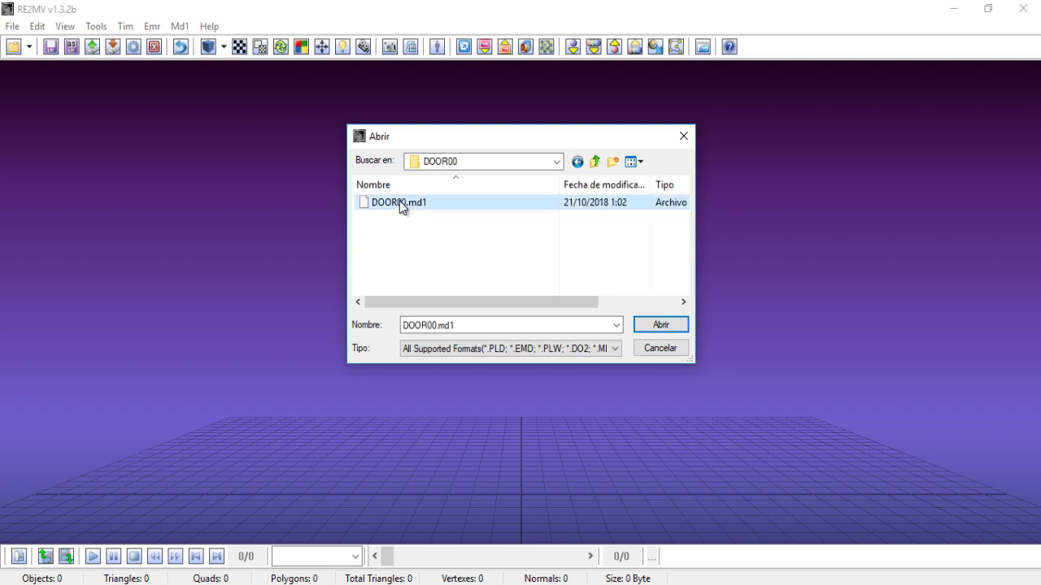
pyautogui.click(660, 325)
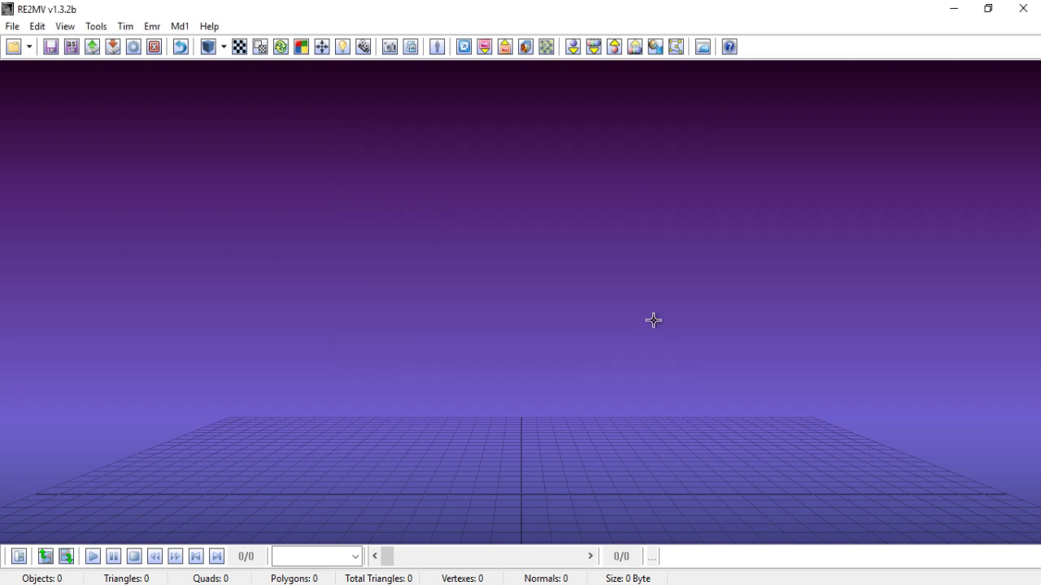
pyautogui.scroll(-5, 444, 350)
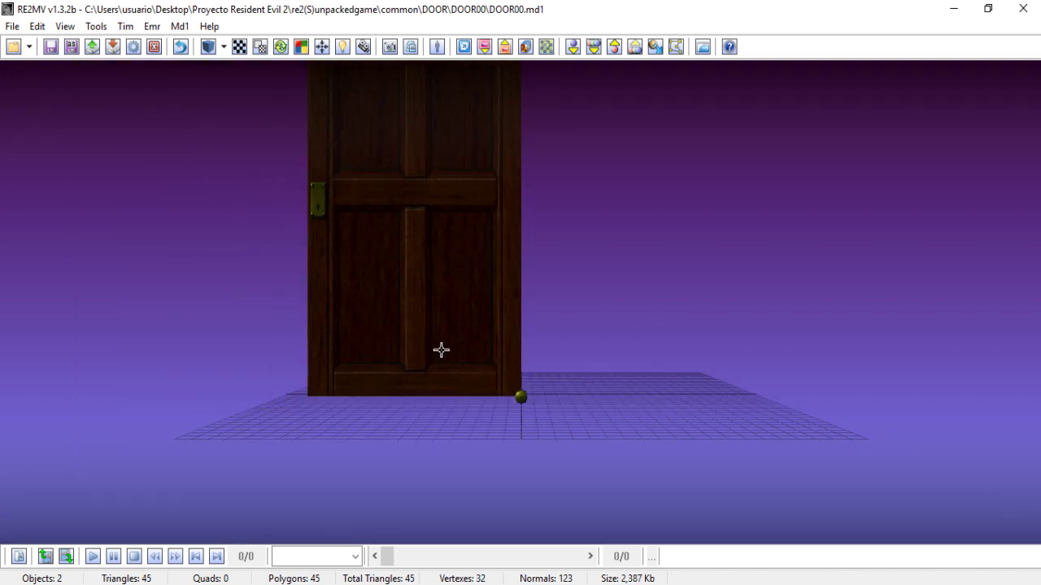
pyautogui.moveTo(442, 349); pyautogui.dragTo(374, 300)
# Load the DOOR0A.md1 model from the DOOR0A folder and inspect it from another angle.
pyautogui.click(13, 47)
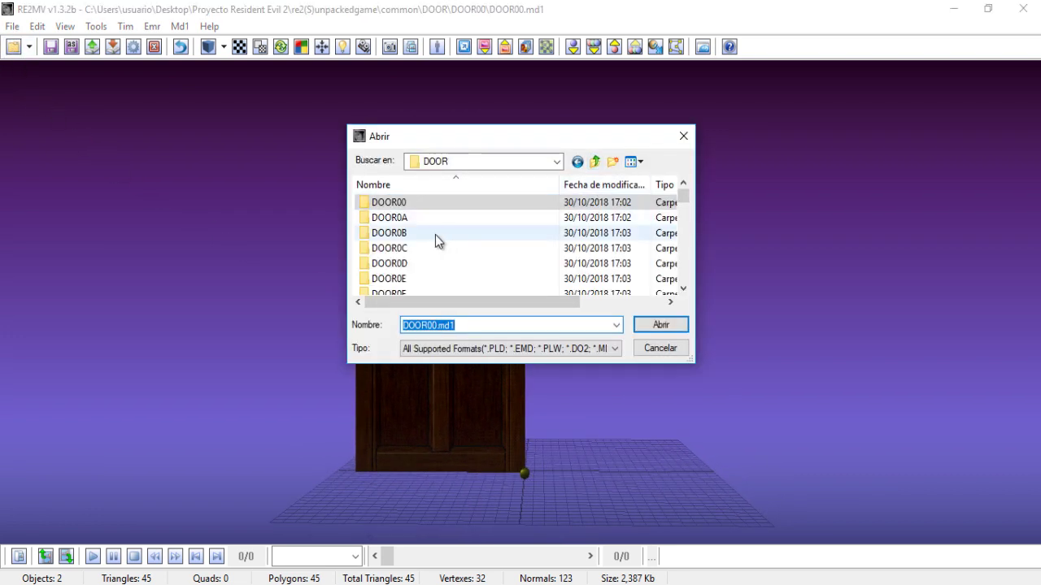
pyautogui.doubleClick(397, 218)
pyautogui.click(409, 205)
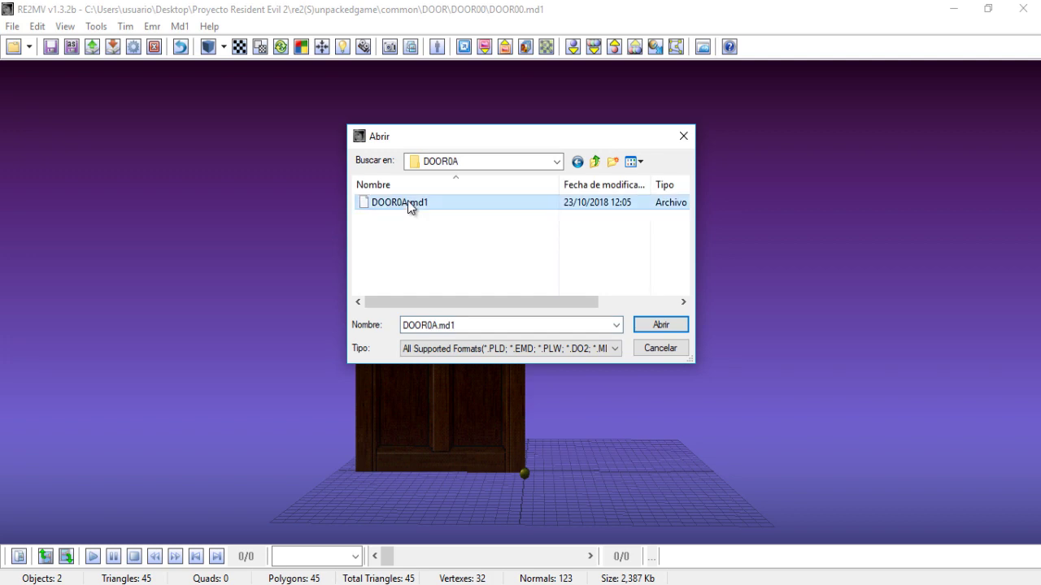
pyautogui.click(674, 326)
pyautogui.moveTo(541, 301); pyautogui.dragTo(562, 303)
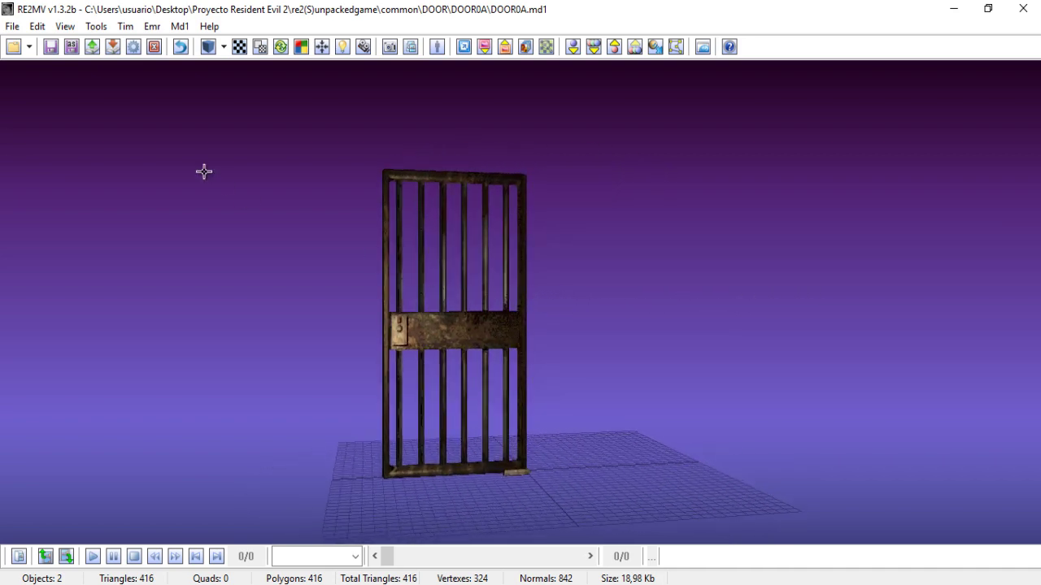
# Load the DOOR0B.md1 model from the DOOR0B folder and inspect it from different angles.
pyautogui.click(13, 47)
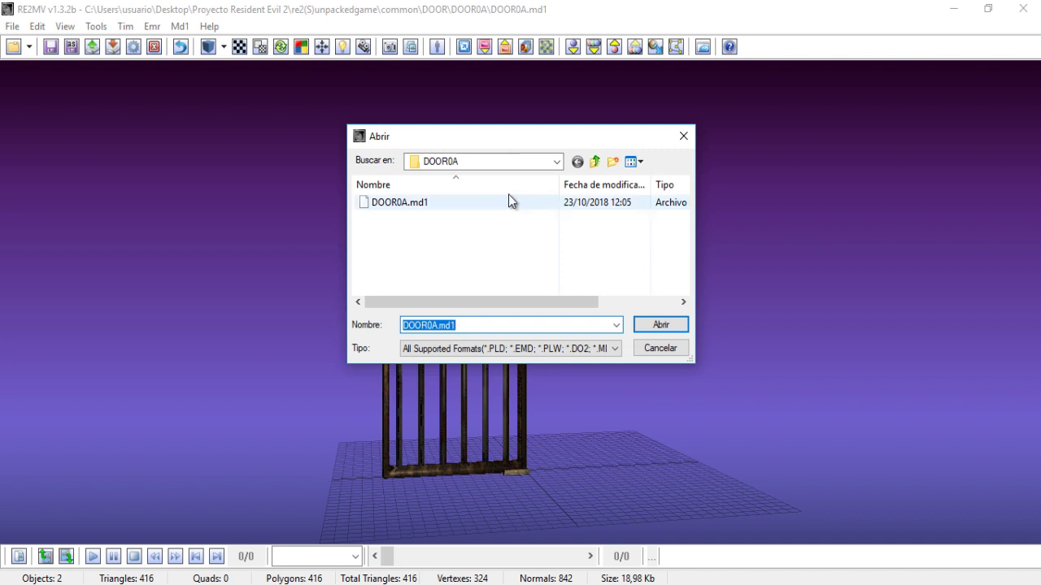
pyautogui.click(596, 161)
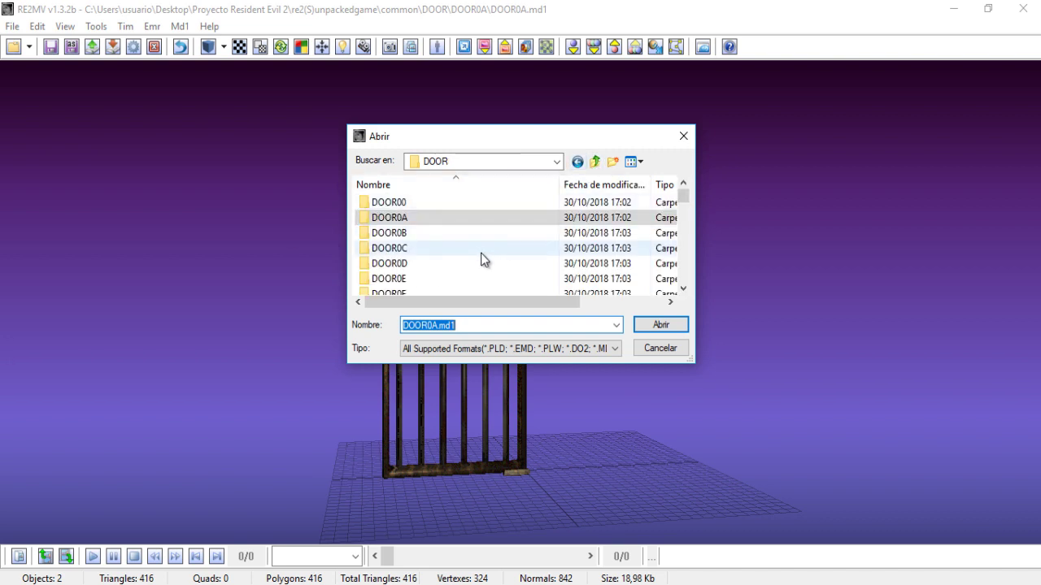
pyautogui.doubleClick(402, 234)
pyautogui.click(407, 204)
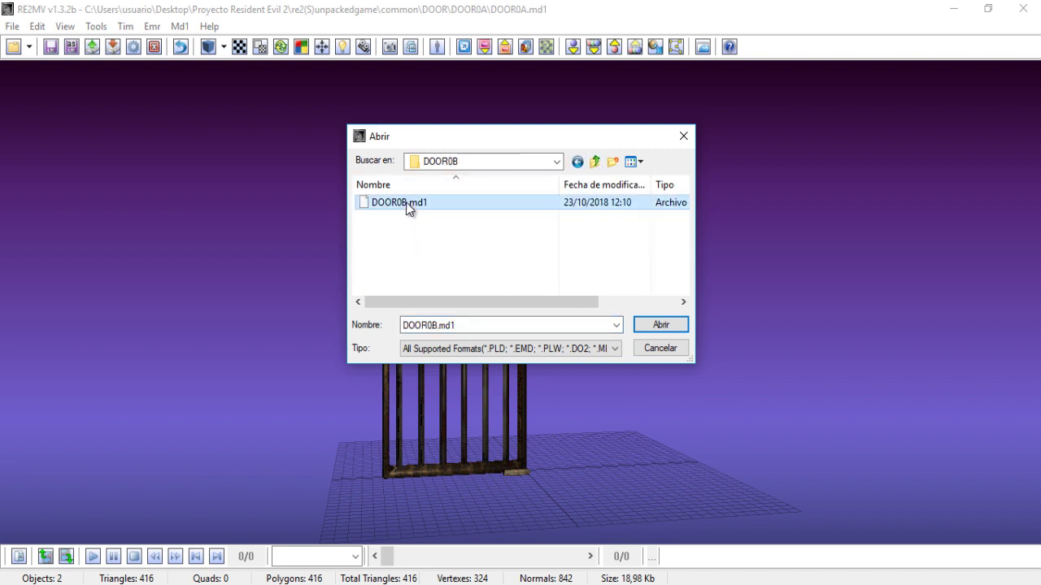
pyautogui.click(660, 325)
pyautogui.moveTo(604, 323); pyautogui.dragTo(476, 308)
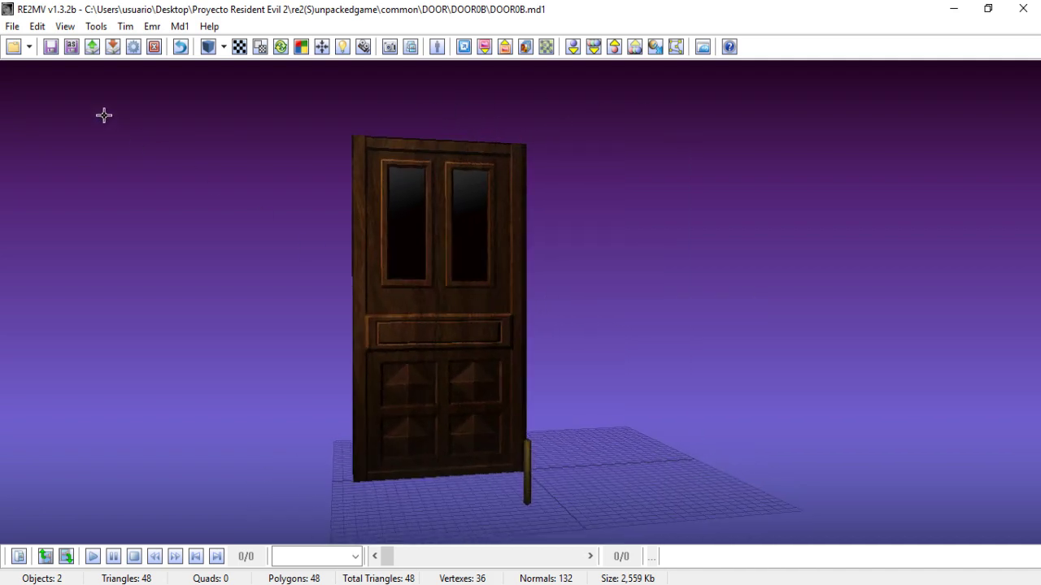
# Load the DOOR0C.md1 model from the DOOR0C folder, inspect it from another angle and browse back up to the DOOR folder.
pyautogui.click(10, 49)
pyautogui.click(595, 163)
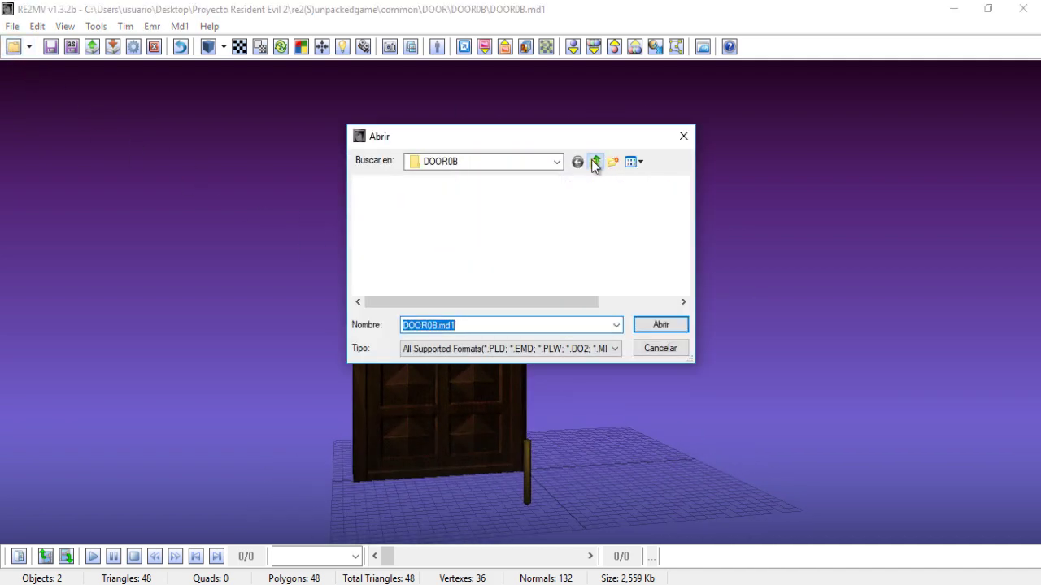
pyautogui.doubleClick(418, 247)
pyautogui.click(407, 203)
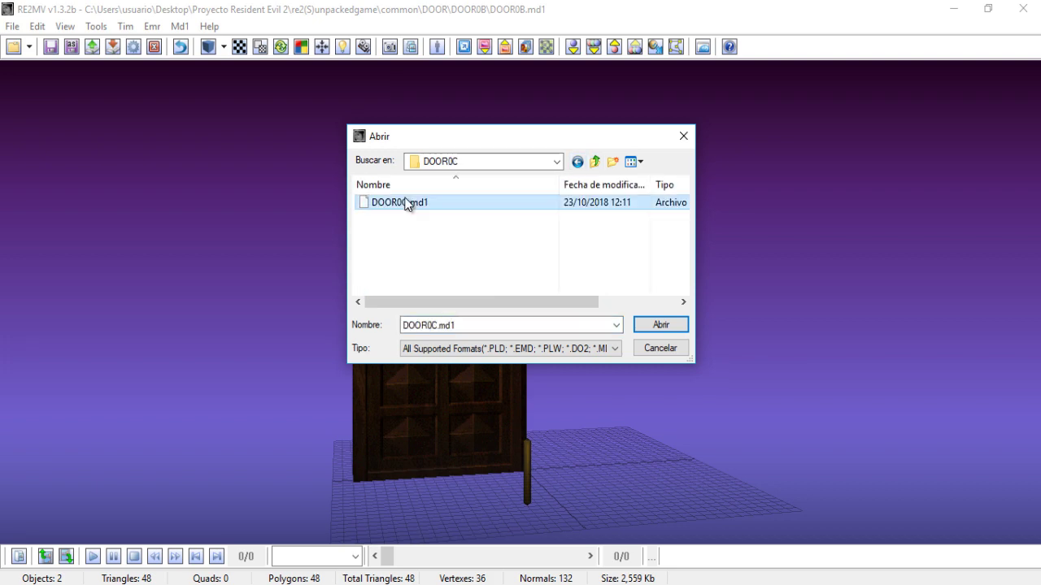
pyautogui.click(659, 325)
pyautogui.moveTo(530, 302); pyautogui.dragTo(508, 295)
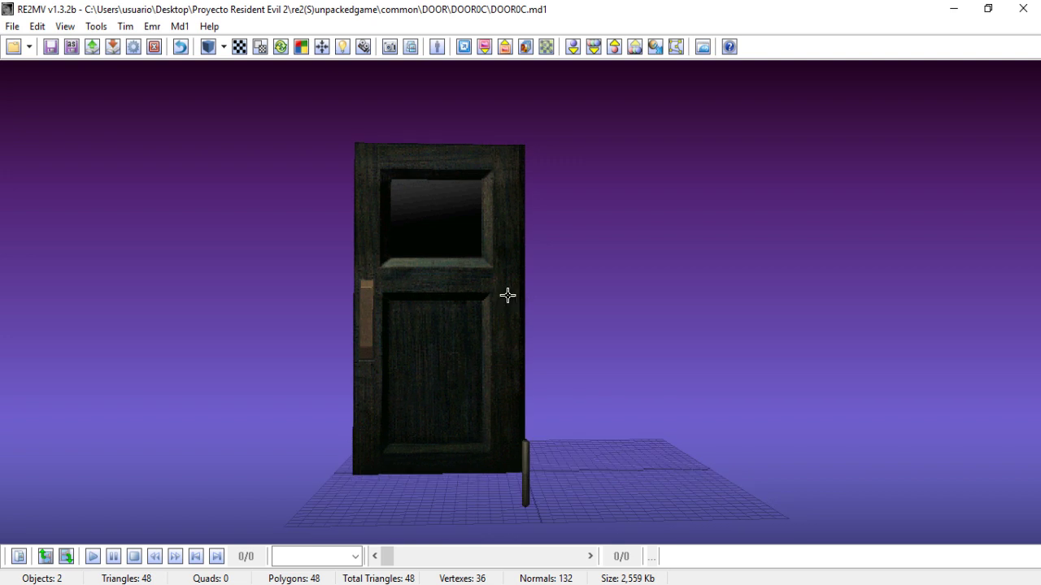
pyautogui.click(12, 49)
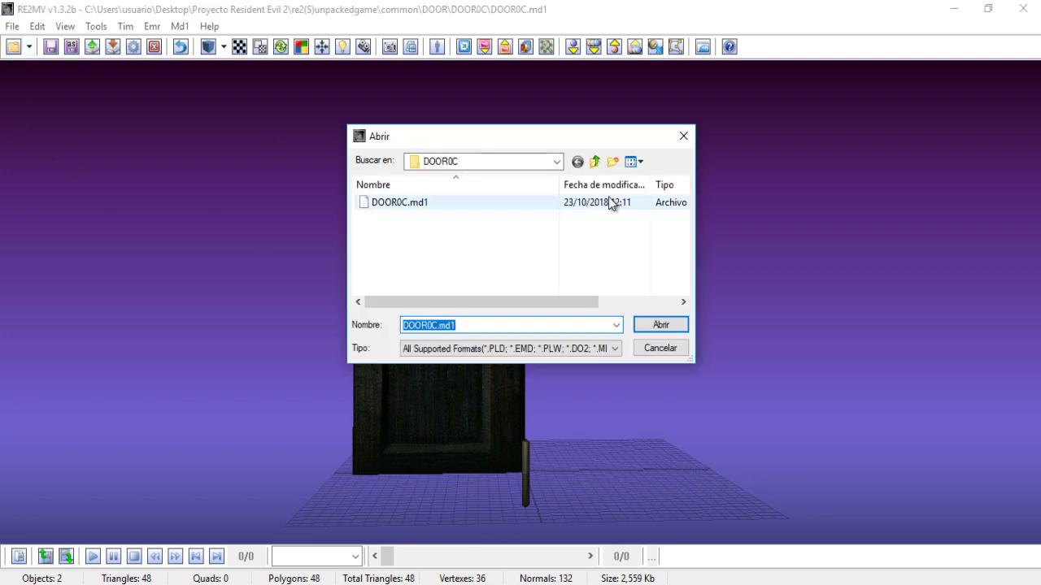
pyautogui.click(596, 162)
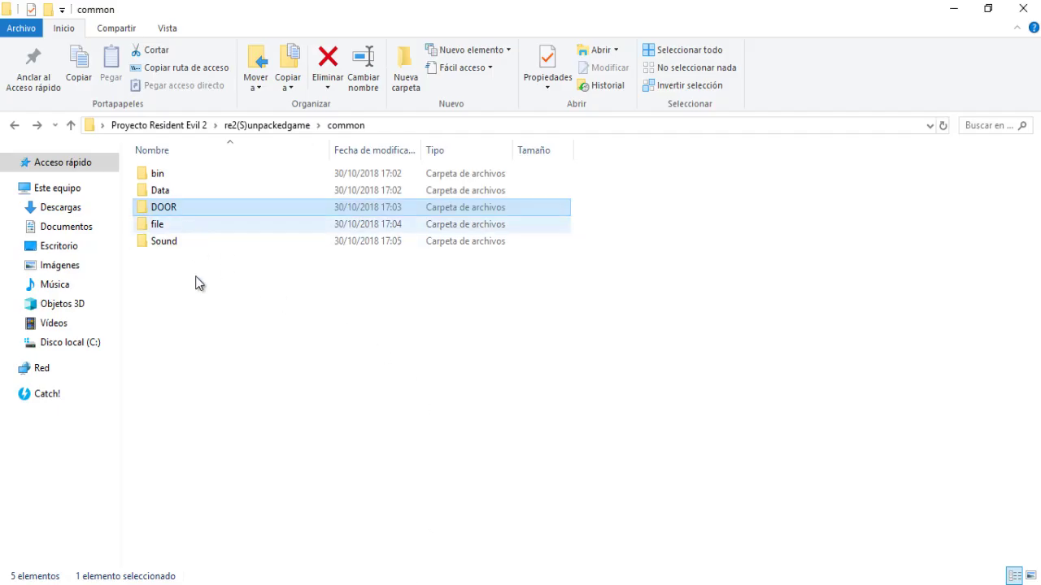
# Switch to File Explorer, open common\file\file00 and view all its PNG images starting from file0001_000008_01b.png, closing the viewer at the end.
pyautogui.doubleClick(180, 226)
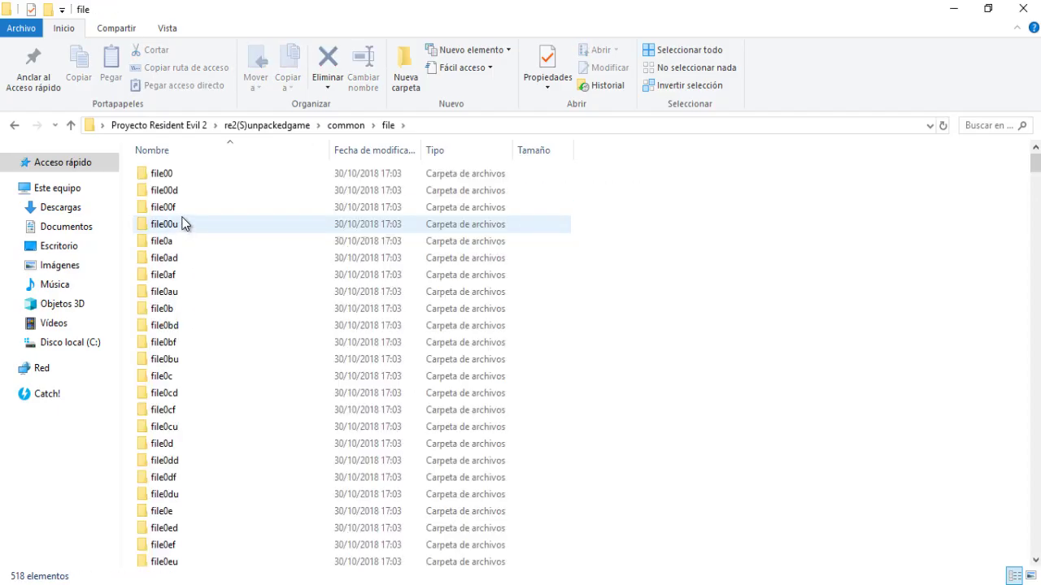
pyautogui.doubleClick(181, 176)
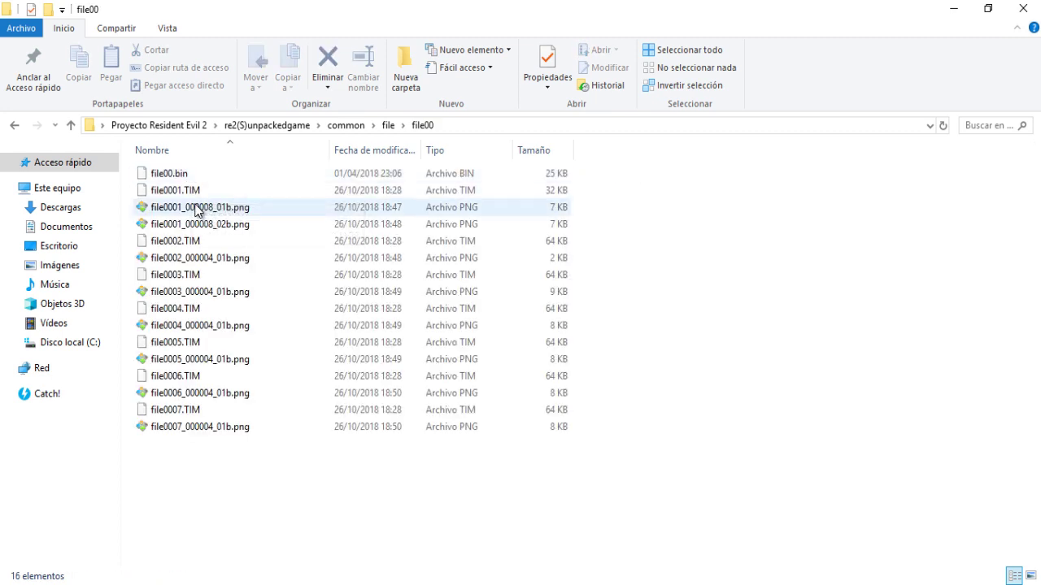
pyautogui.click(198, 208)
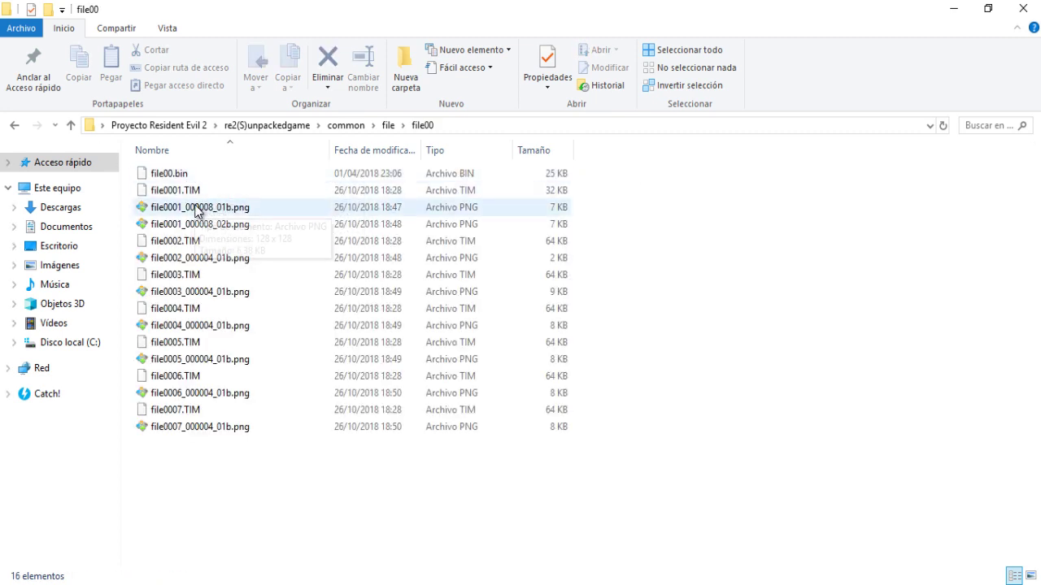
pyautogui.doubleClick(197, 208)
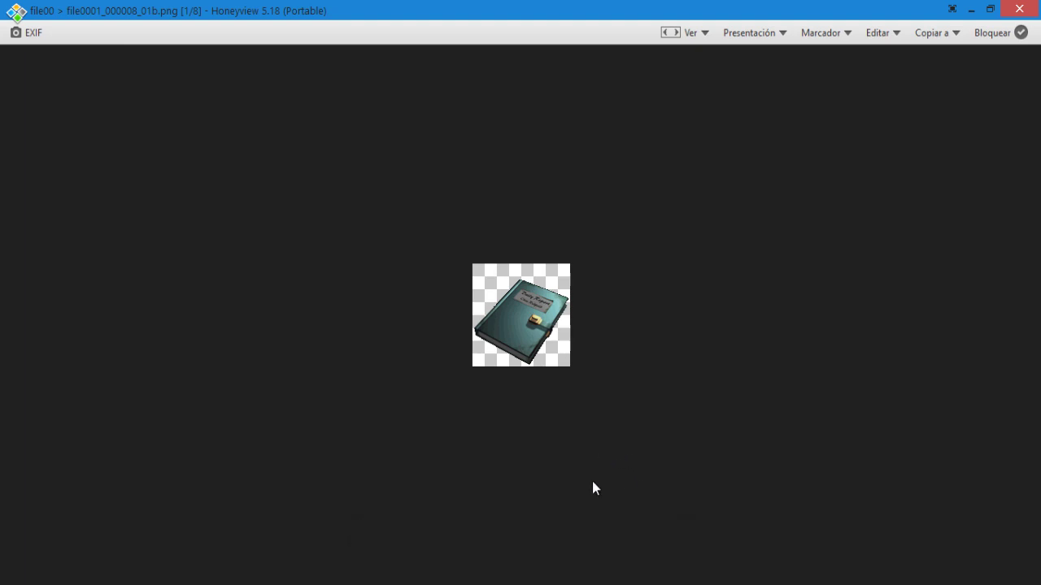
pyautogui.click(662, 550)
pyautogui.click(662, 550)
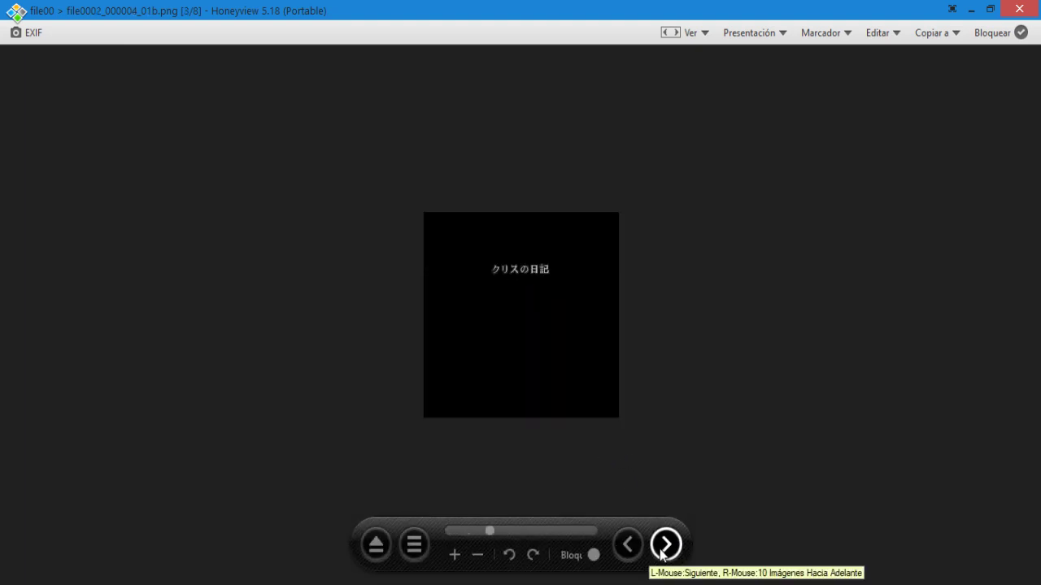
pyautogui.click(665, 545)
pyautogui.click(665, 544)
pyautogui.click(665, 545)
pyautogui.click(666, 545)
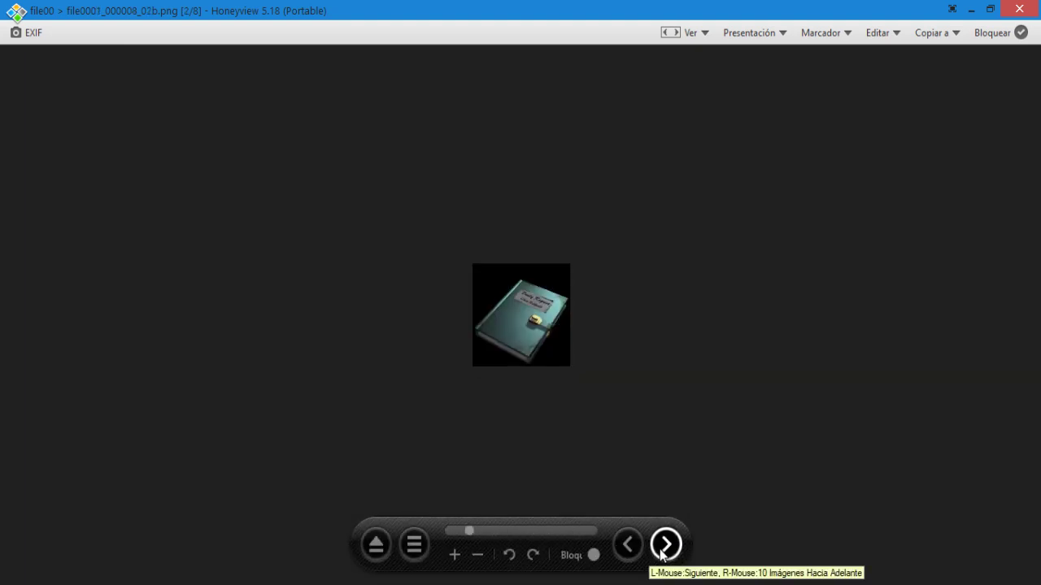
pyautogui.click(1018, 9)
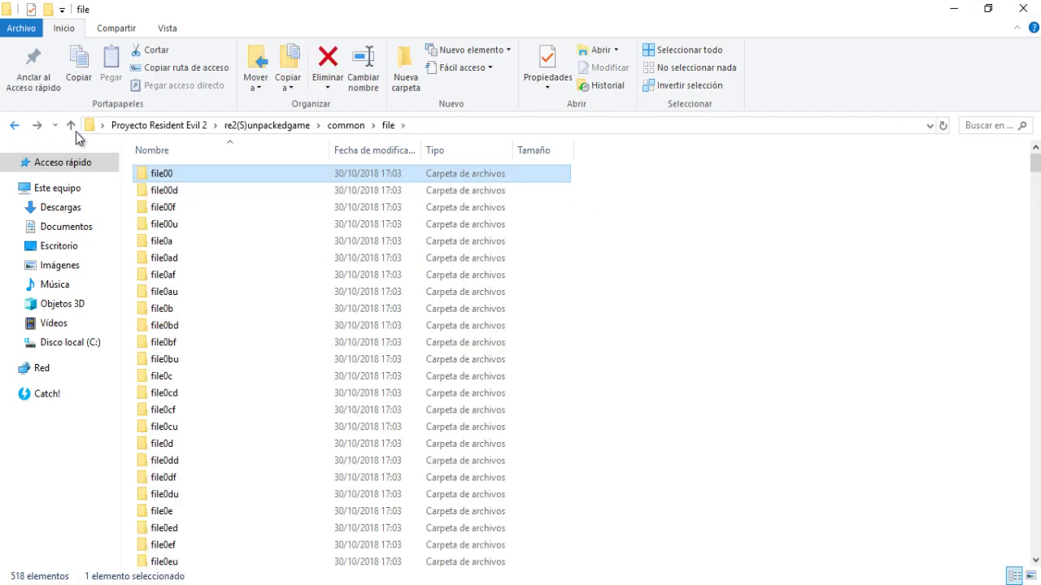
# View all the diary page images in the file00u folder starting from file00u01_000008_01b.png and return to the file folder.
pyautogui.doubleClick(176, 227)
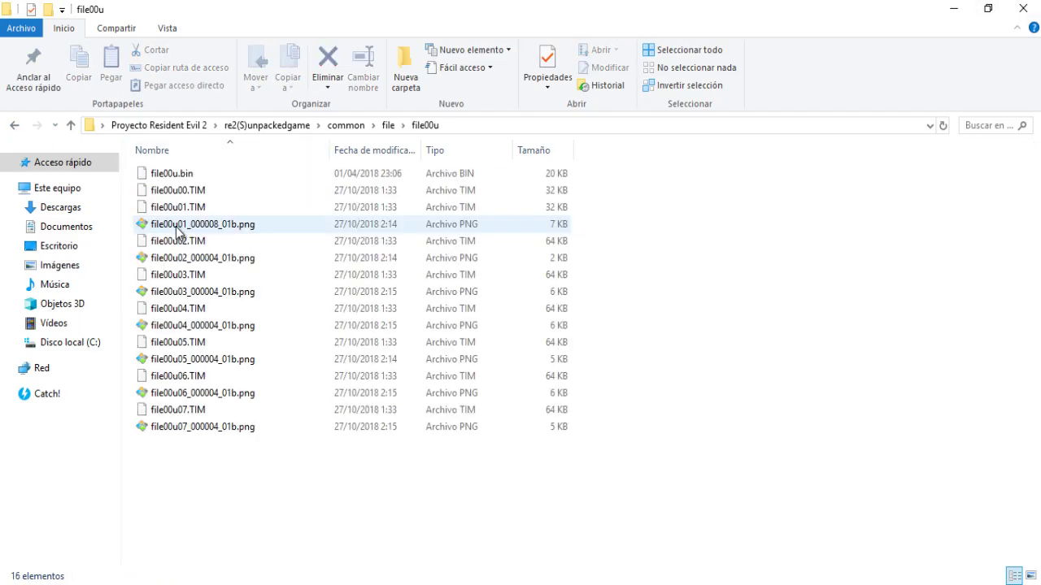
pyautogui.click(179, 226)
pyautogui.doubleClick(176, 225)
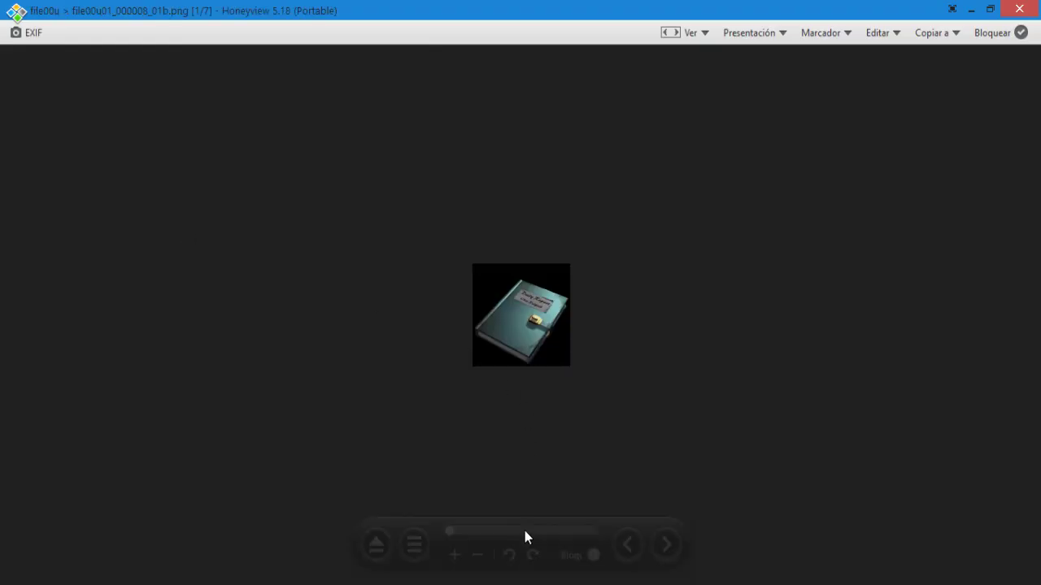
pyautogui.click(665, 546)
pyautogui.click(665, 547)
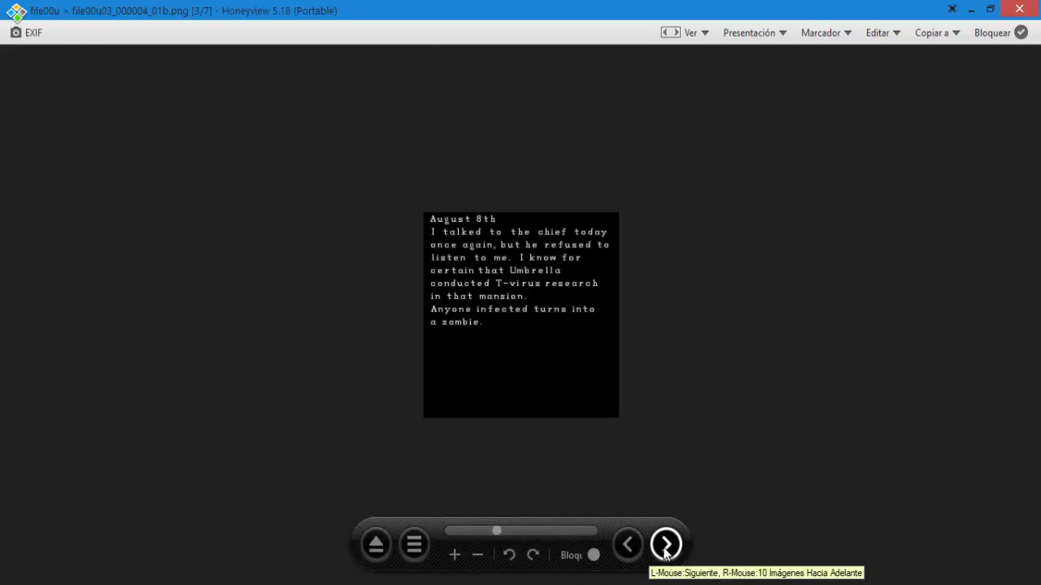
pyautogui.click(665, 546)
pyautogui.click(665, 546)
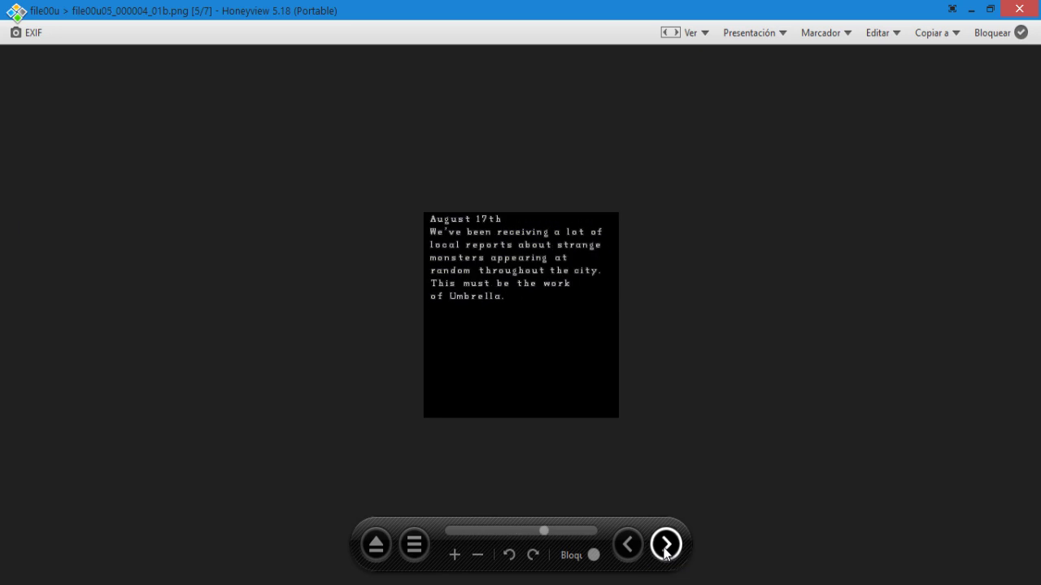
pyautogui.click(665, 547)
pyautogui.click(665, 546)
pyautogui.click(665, 547)
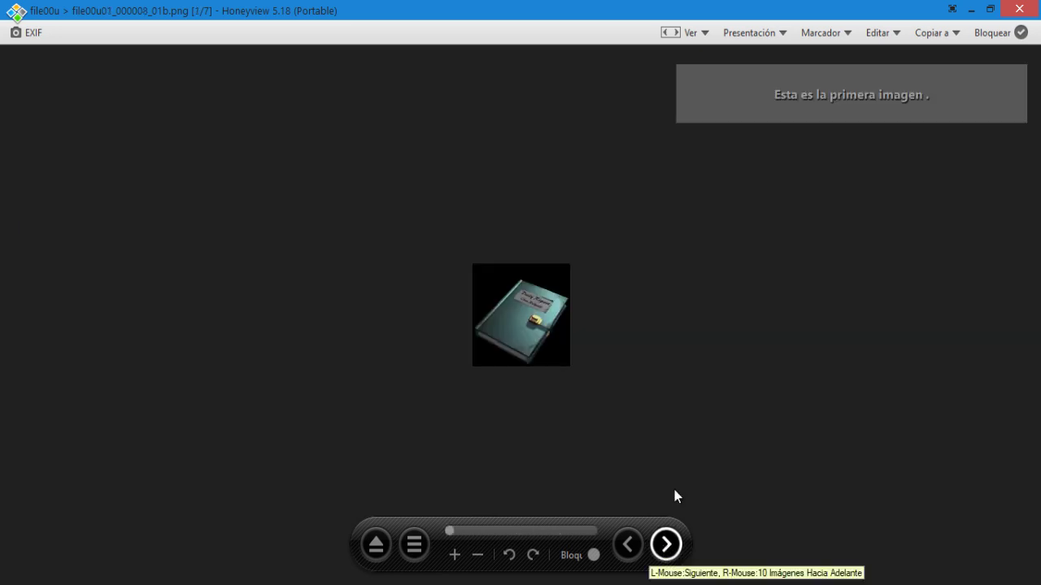
pyautogui.click(1019, 9)
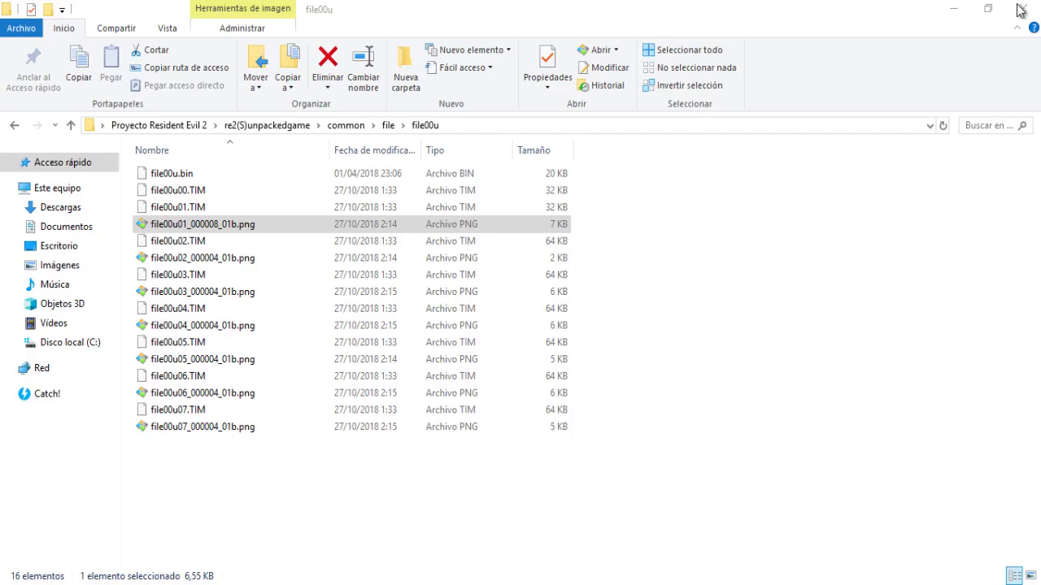
pyautogui.click(13, 126)
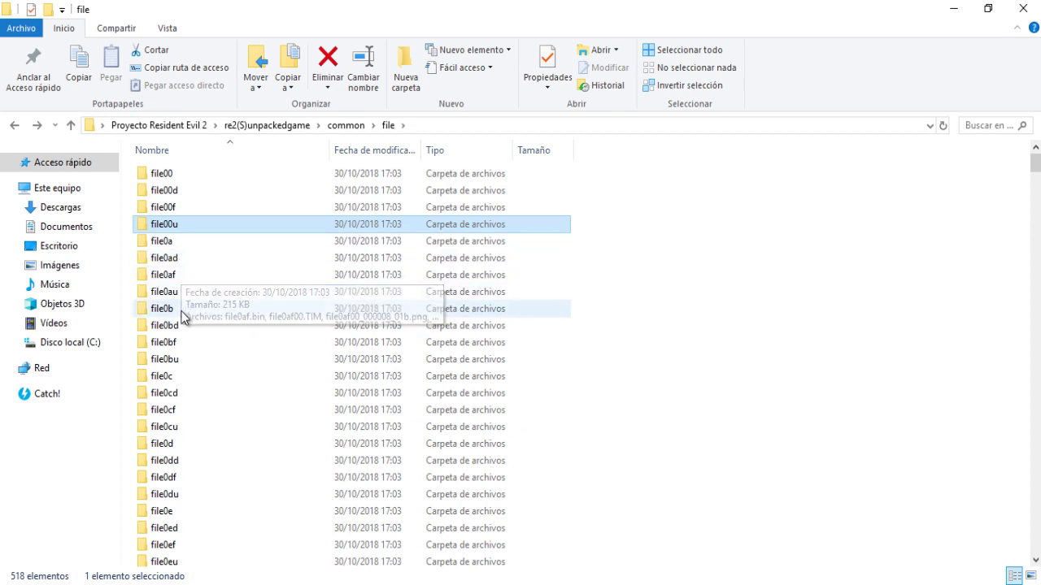
# View all the PNG images in the file0bu folder starting from file0bu00_000008_01b.png and return to the file folder.
pyautogui.click(180, 358)
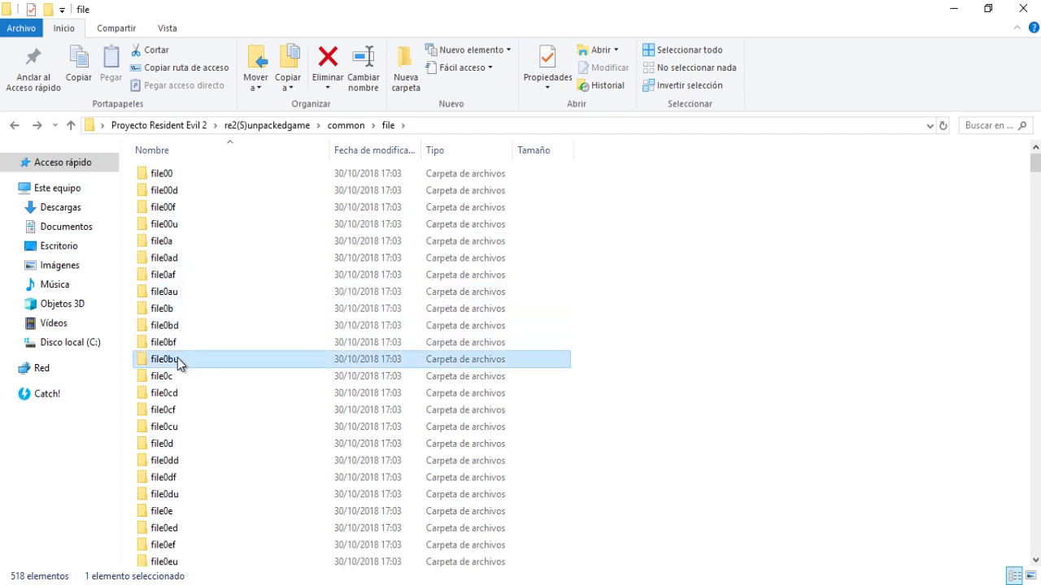
pyautogui.doubleClick(177, 358)
pyautogui.click(212, 208)
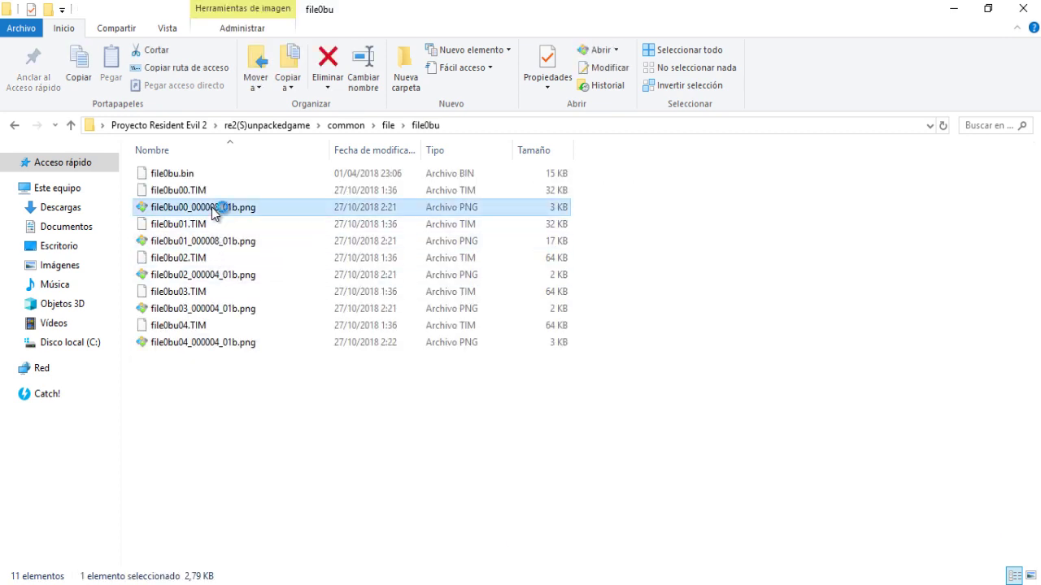
pyautogui.doubleClick(211, 207)
pyautogui.moveTo(551, 548)
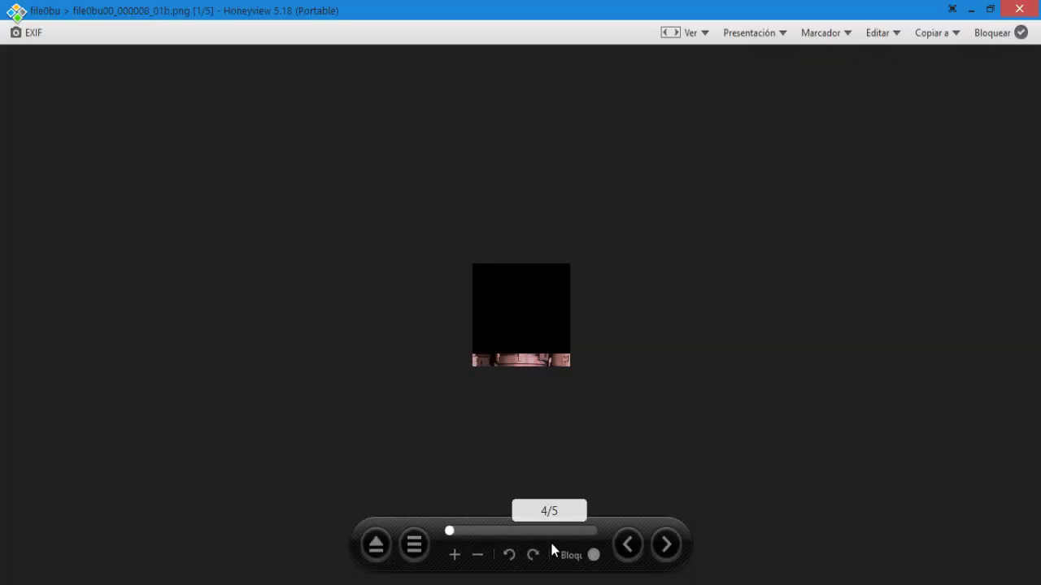
pyautogui.click(665, 544)
pyautogui.click(665, 545)
pyautogui.click(665, 544)
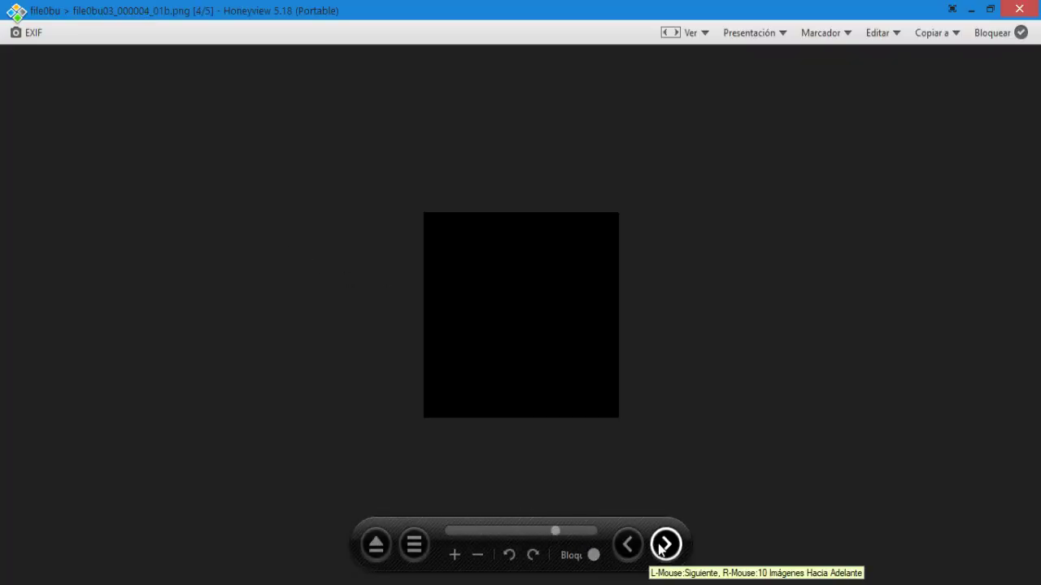
pyautogui.click(665, 545)
pyautogui.click(665, 545)
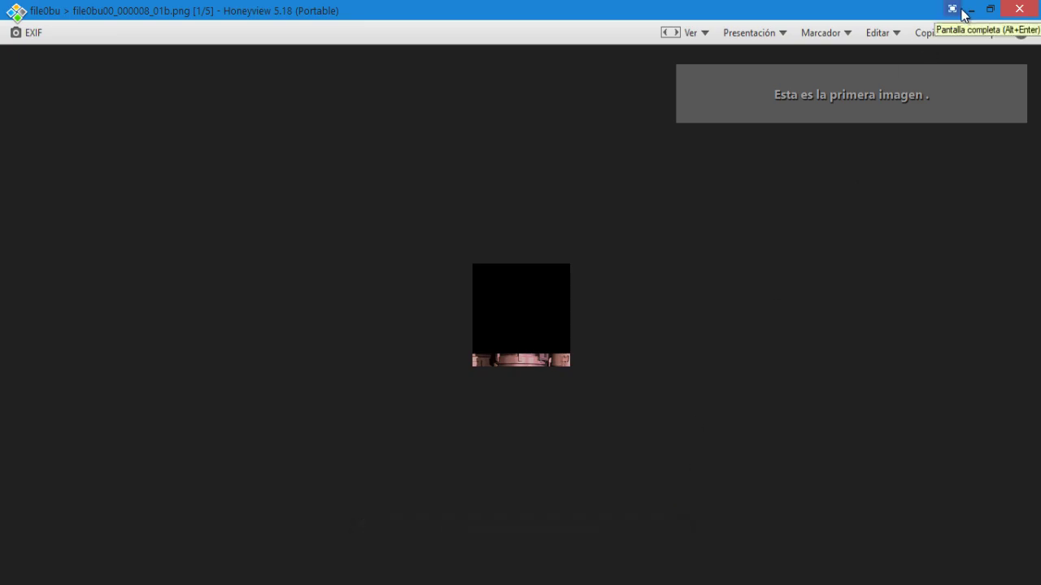
pyautogui.click(1019, 9)
pyautogui.click(12, 125)
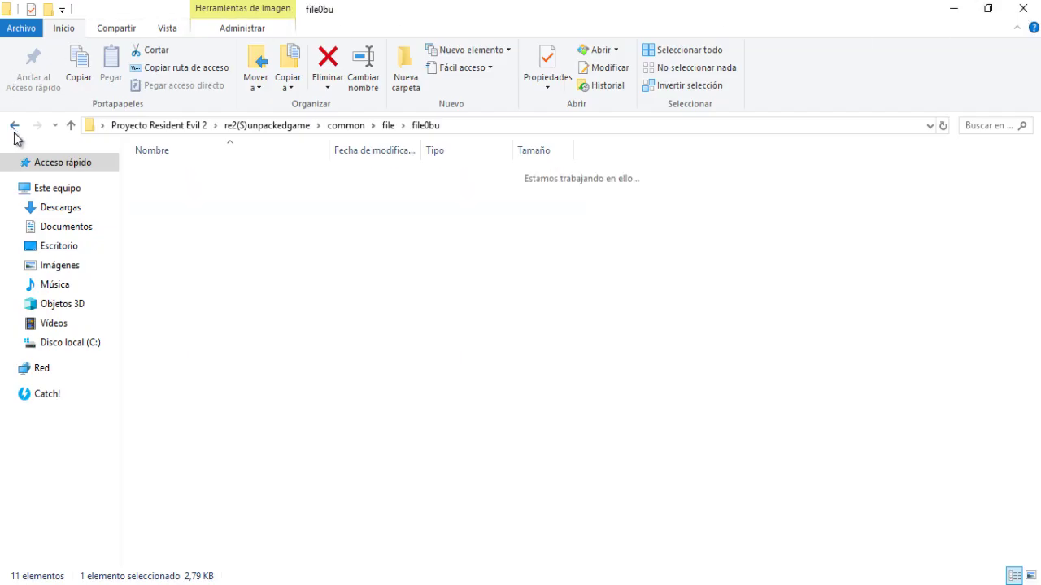
# View all the PNG images in the file0cu folder starting from file0cu00_000008_01b.png and return to the file folder.
pyautogui.scroll(-5, 311, 313)
pyautogui.scroll(1, 239, 324)
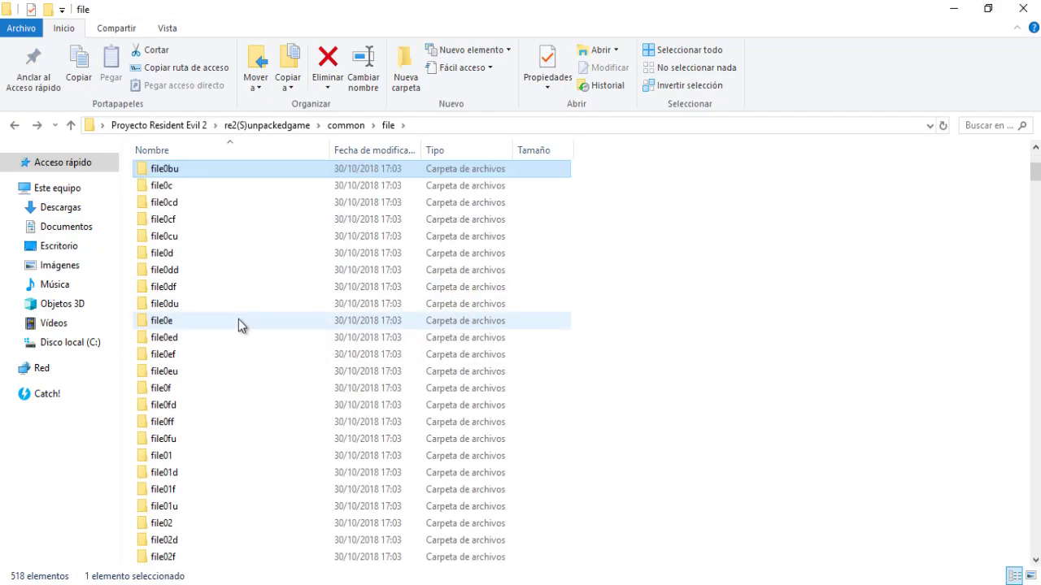
pyautogui.doubleClick(177, 237)
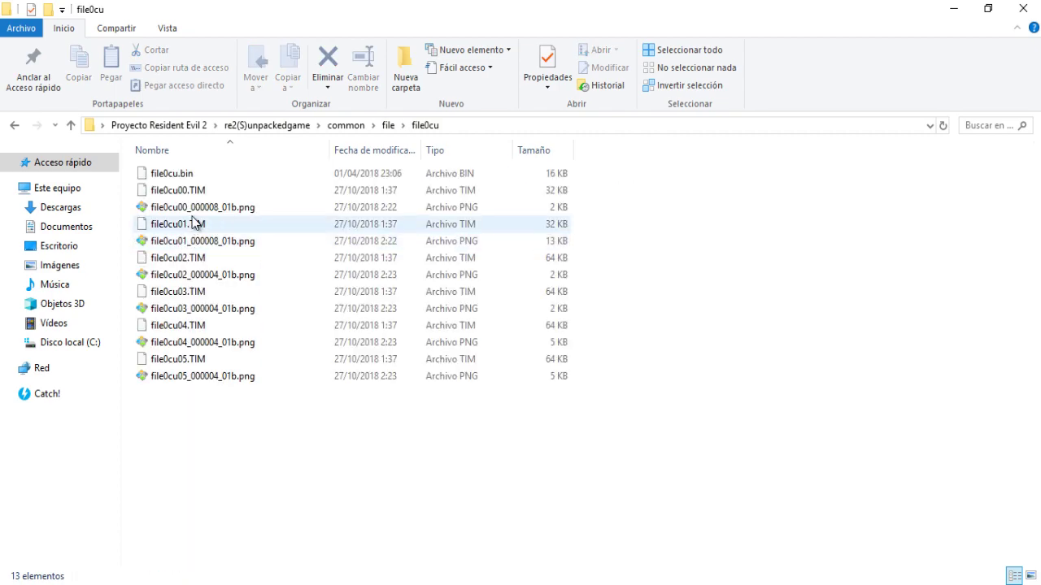
pyautogui.doubleClick(193, 207)
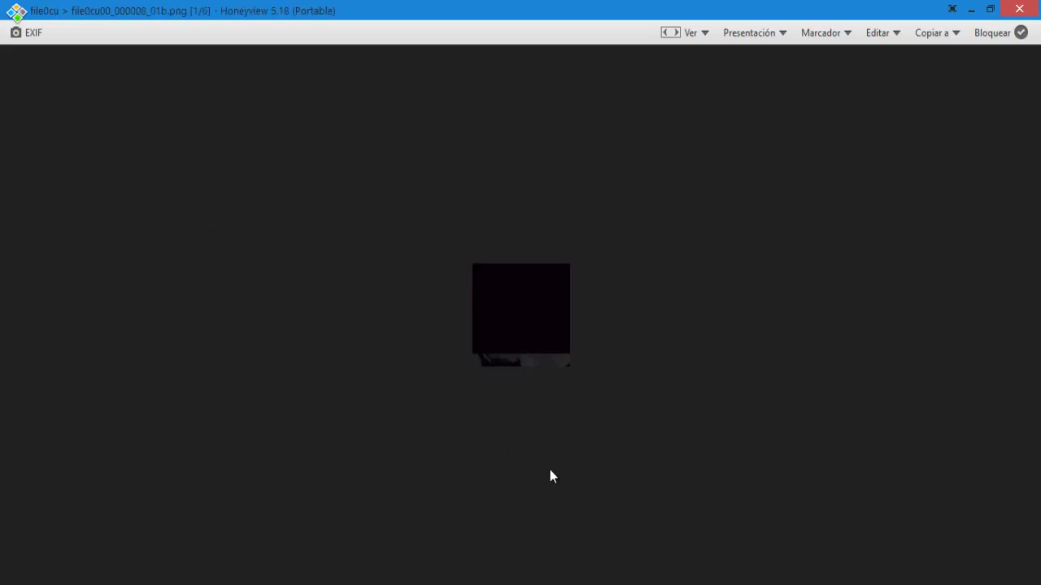
pyautogui.click(665, 544)
pyautogui.click(664, 544)
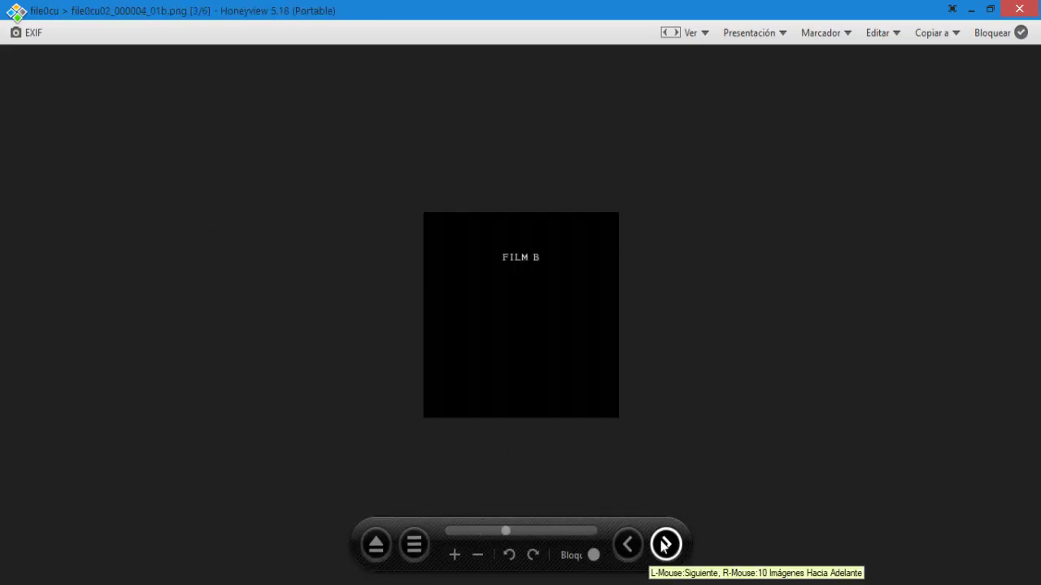
pyautogui.click(664, 544)
pyautogui.click(665, 544)
pyautogui.click(665, 544)
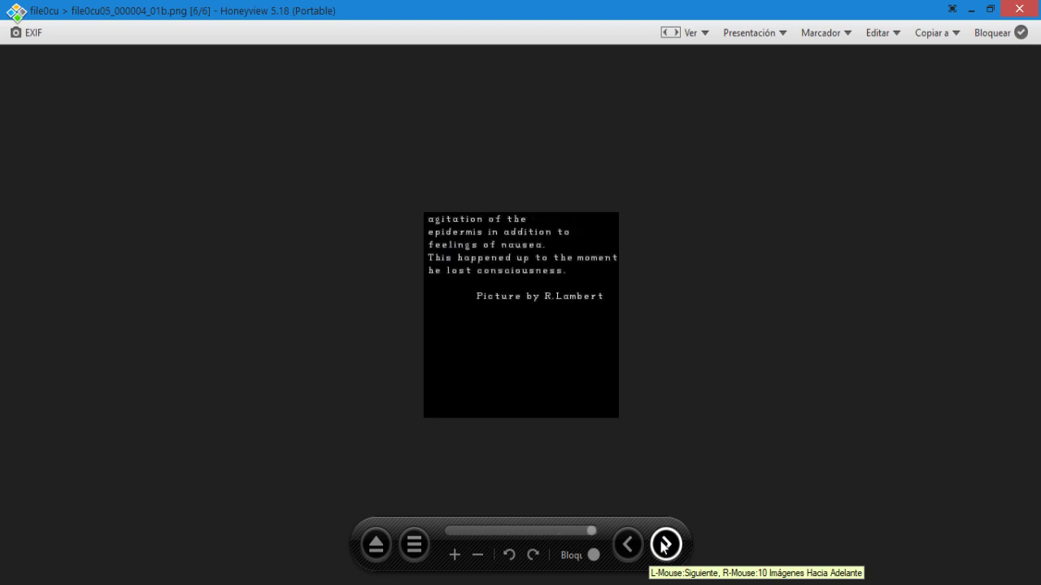
pyautogui.click(664, 544)
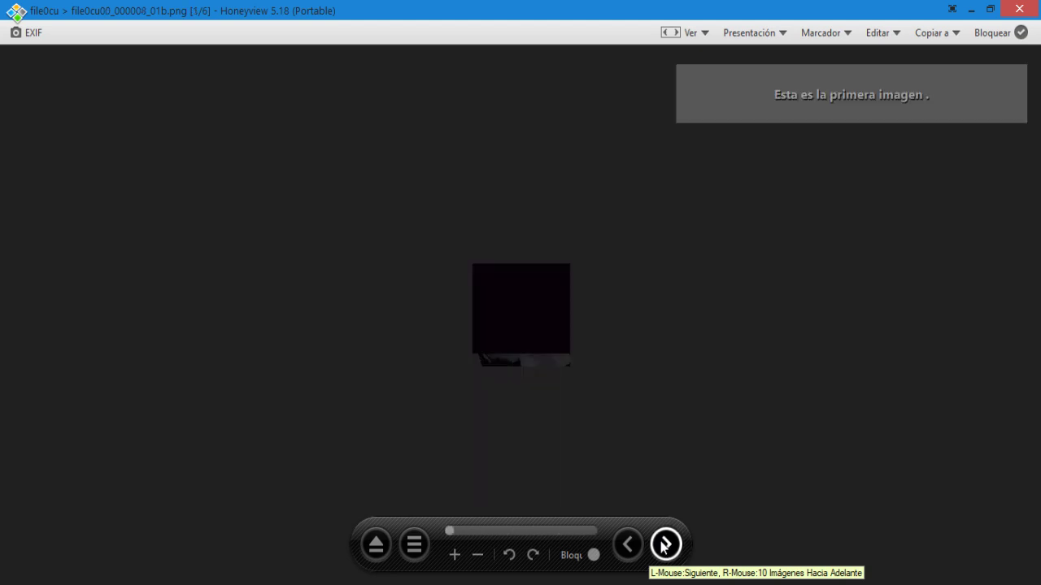
pyautogui.click(1019, 9)
pyautogui.click(14, 126)
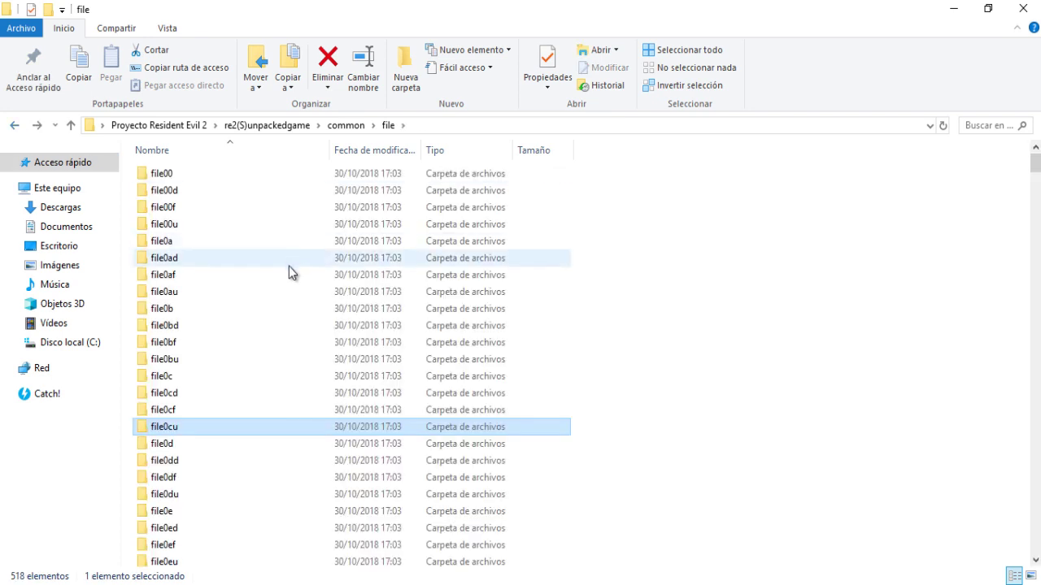
# View all the PNG images in the file0du folder starting from file0du00_000008_01b.png and return to the file folder.
pyautogui.scroll(-4, 285, 268)
pyautogui.click(179, 305)
pyautogui.doubleClick(179, 307)
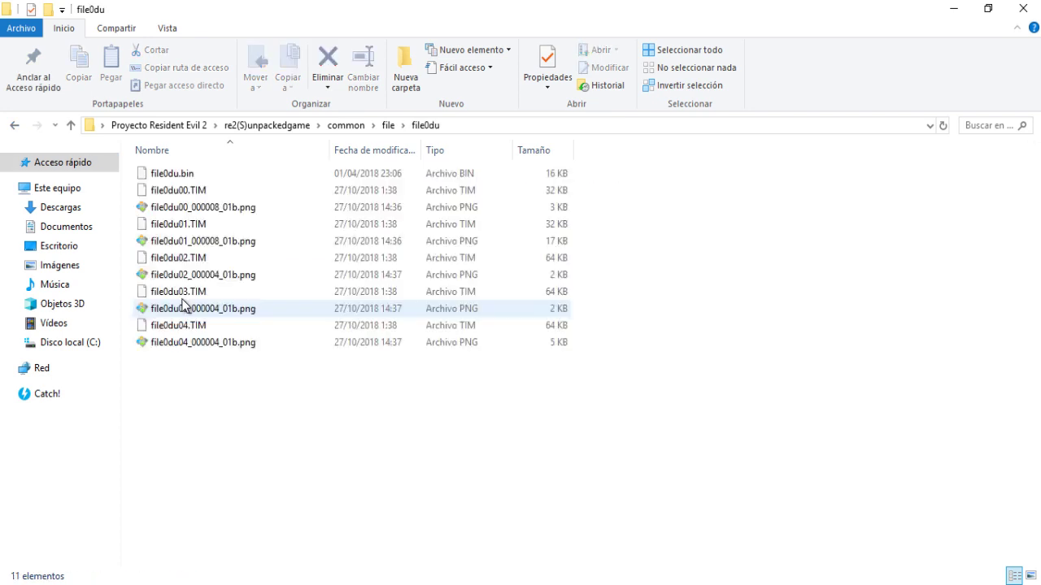
pyautogui.doubleClick(199, 209)
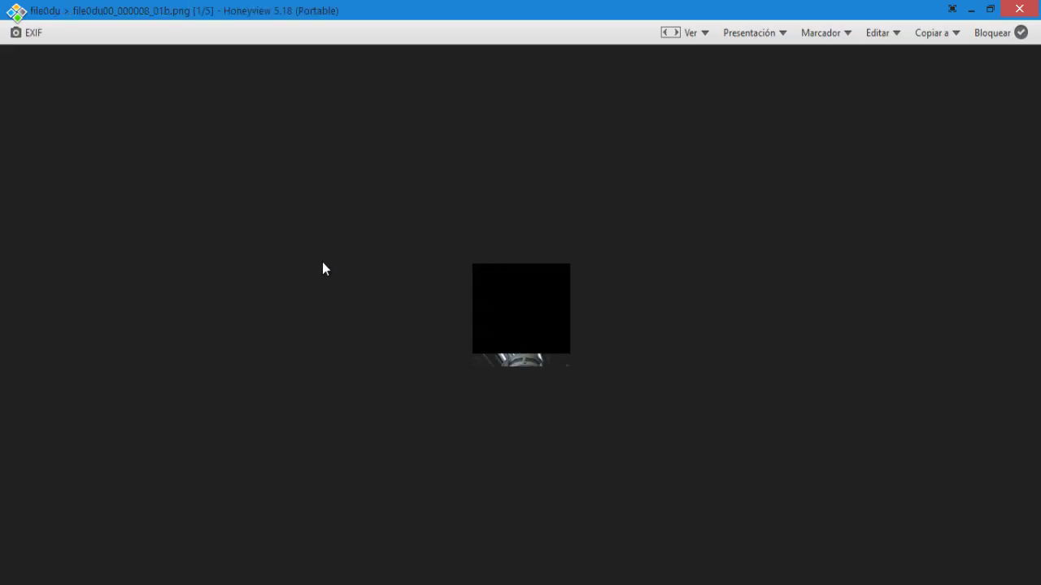
pyautogui.moveTo(572, 542)
pyautogui.click(666, 543)
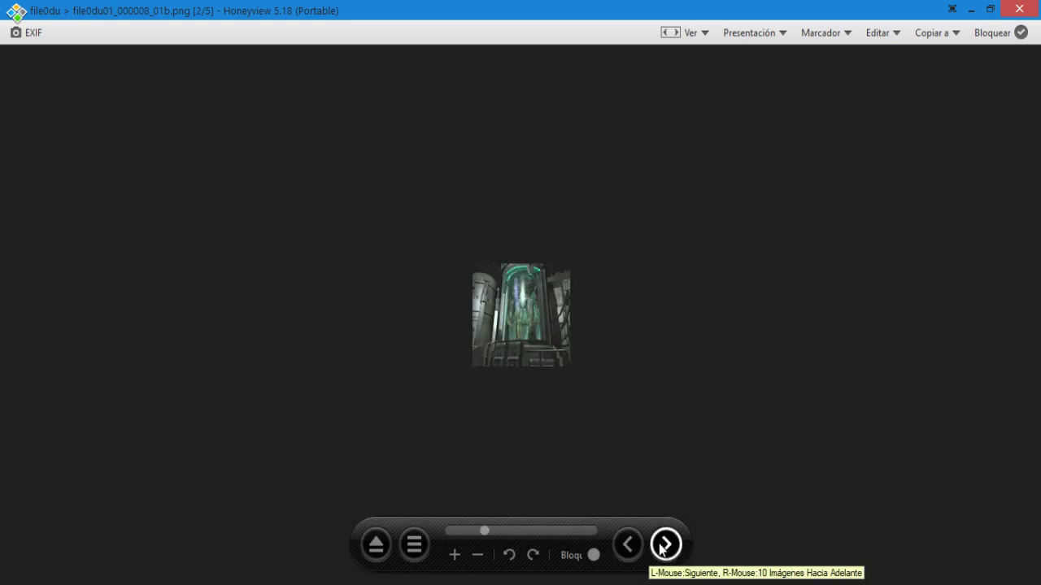
pyautogui.click(666, 544)
pyautogui.click(660, 547)
pyautogui.click(660, 546)
pyautogui.click(660, 547)
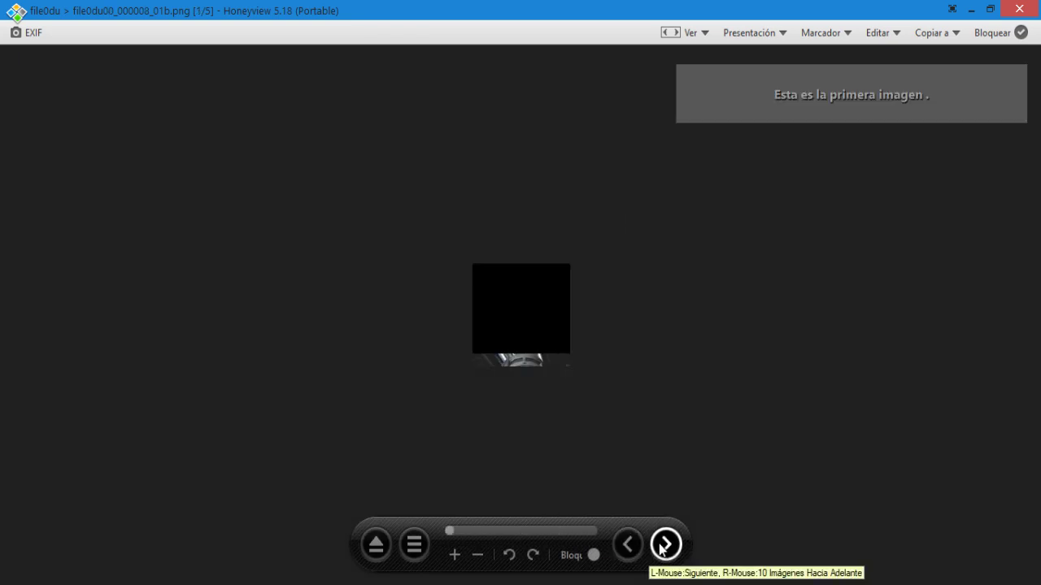
pyautogui.click(1019, 9)
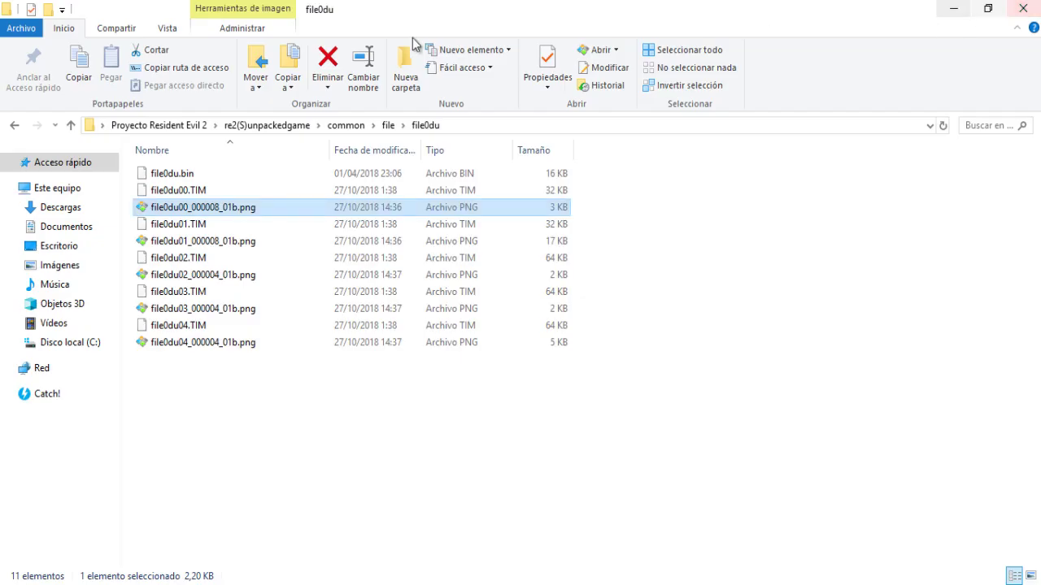
pyautogui.click(12, 126)
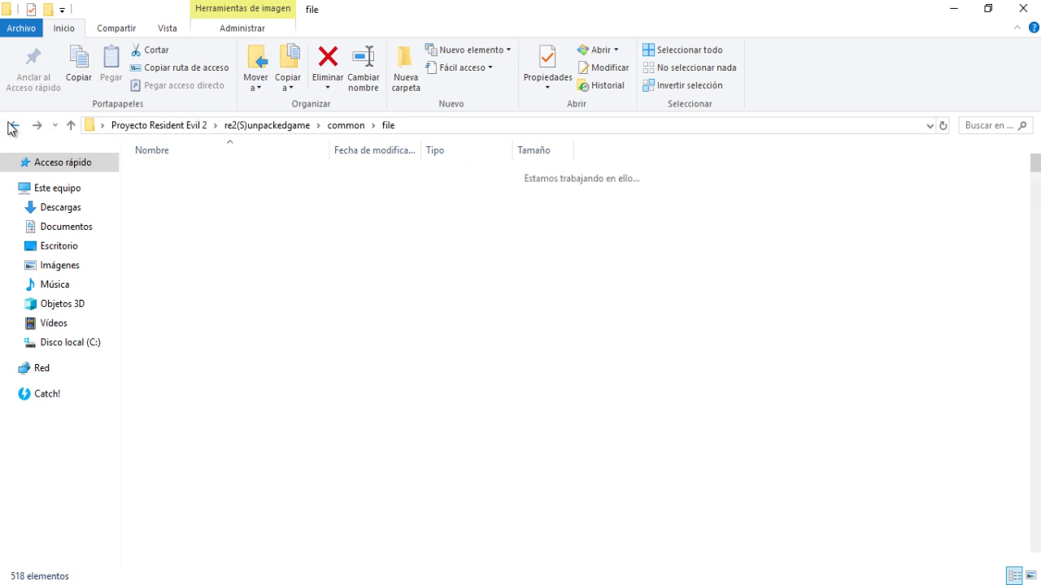
# Open common\Sound\arms\weapon01, play weapon01 00001.wav in VLC, and return to the arms folder with the player closed.
pyautogui.click(11, 125)
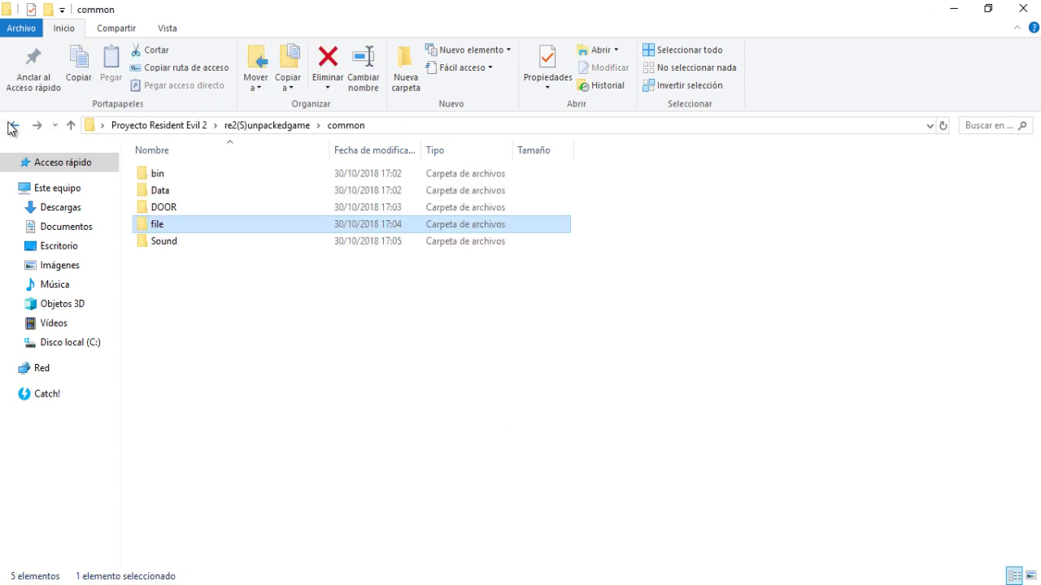
pyautogui.doubleClick(162, 240)
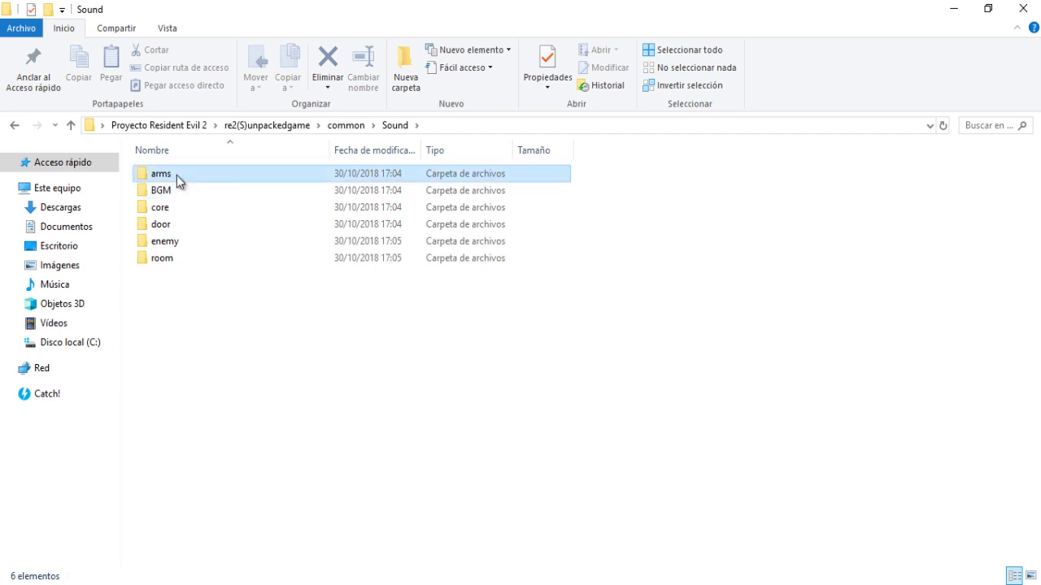
pyautogui.doubleClick(176, 175)
pyautogui.click(183, 195)
pyautogui.doubleClick(183, 194)
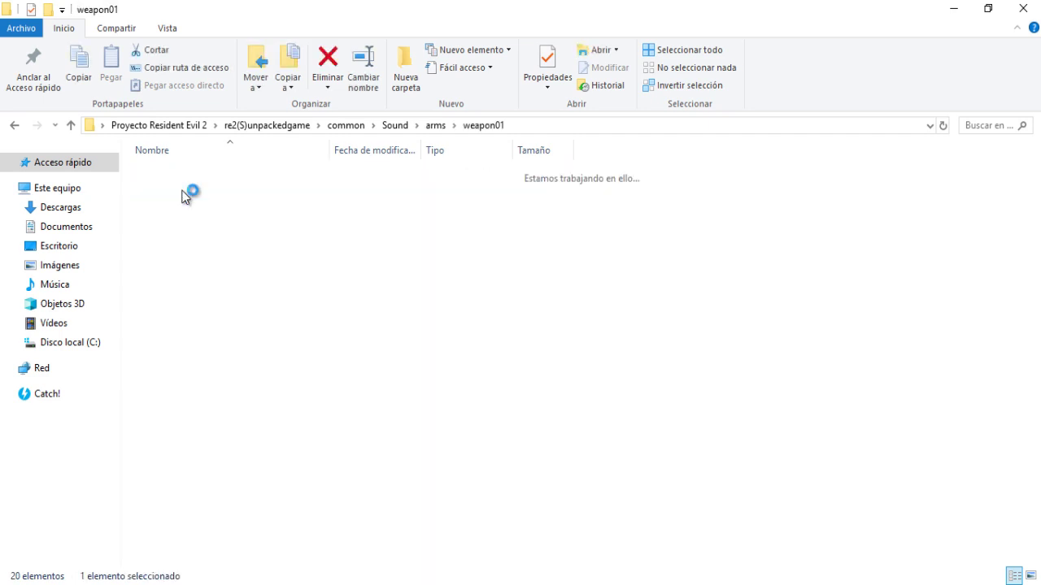
pyautogui.click(182, 176)
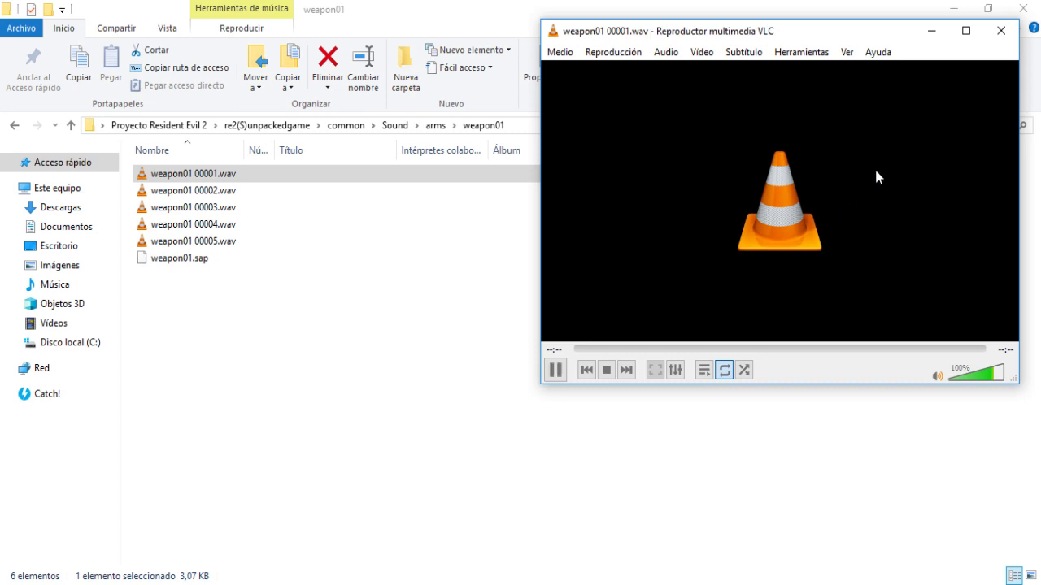
pyautogui.click(1001, 31)
pyautogui.click(14, 126)
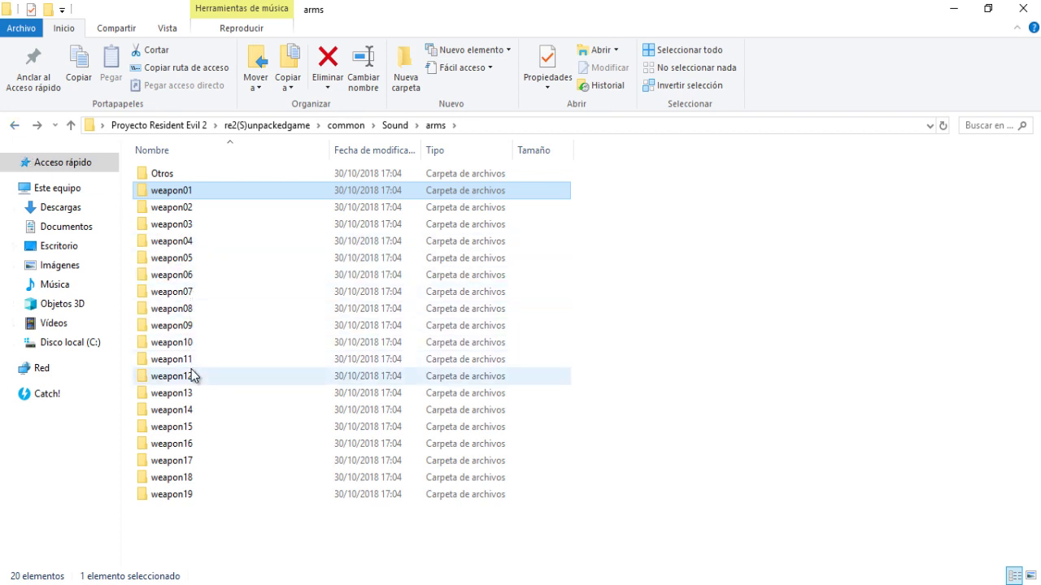
# Play weapon10 00001.wav from the weapon10 folder in VLC, close the player and return to the Sound folder.
pyautogui.click(187, 344)
pyautogui.doubleClick(187, 343)
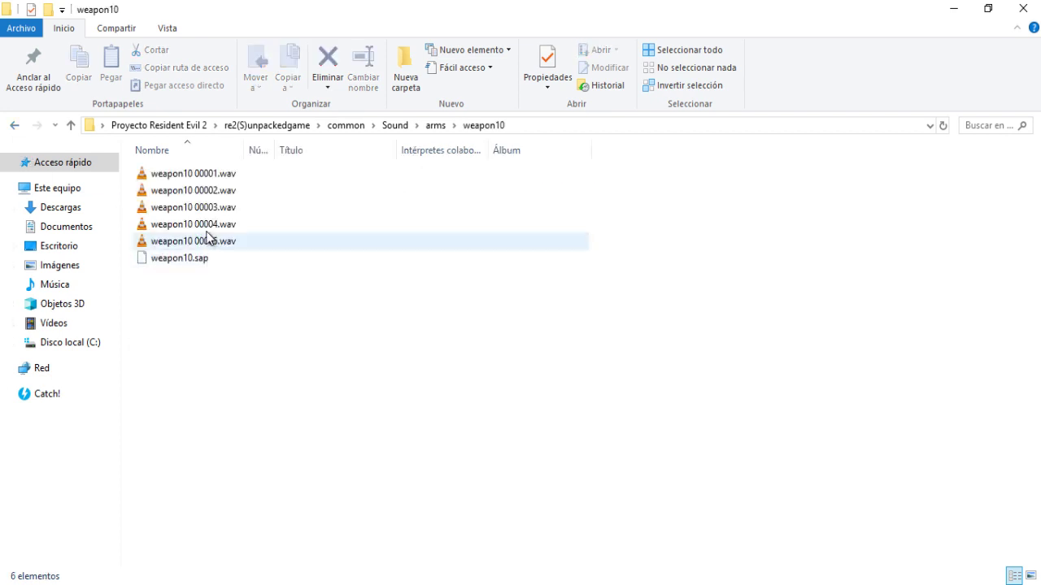
pyautogui.doubleClick(209, 175)
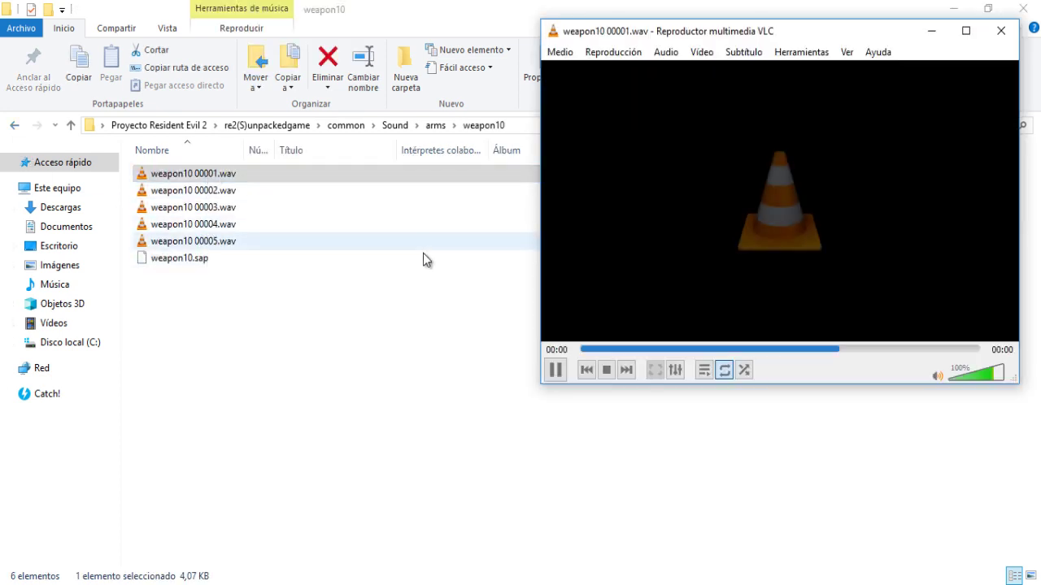
pyautogui.click(1001, 30)
pyautogui.press('BackSpace')
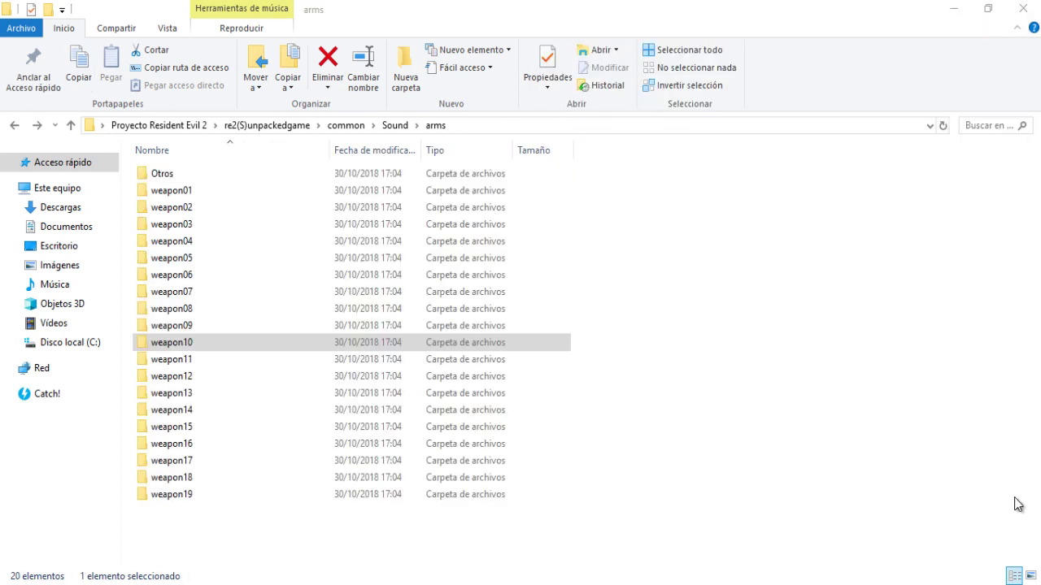
pyautogui.click(12, 126)
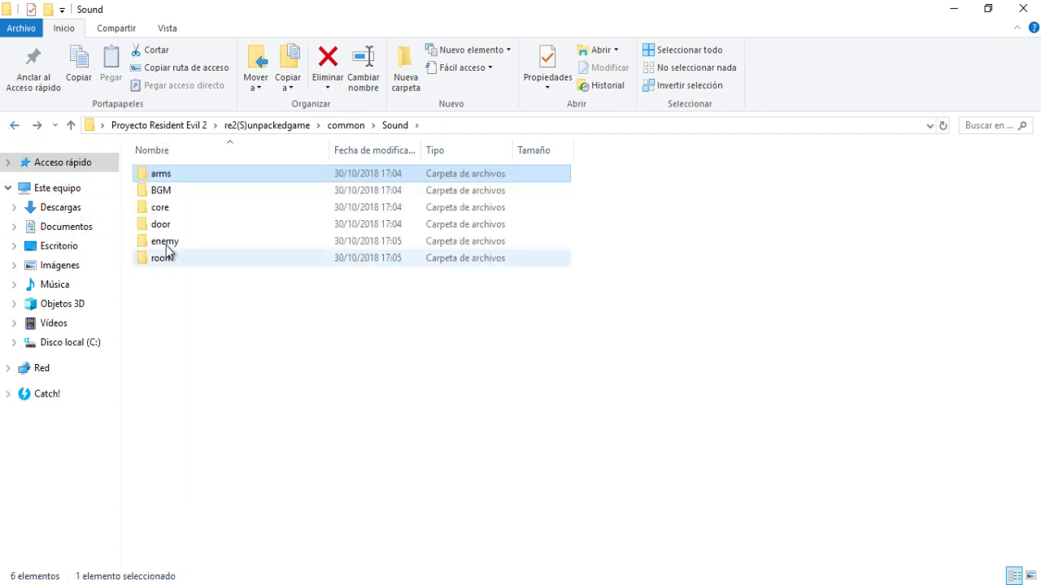
# Look through the MAIN00 folder inside Sound\BGM\BGM and return to the outer BGM folder.
pyautogui.doubleClick(175, 193)
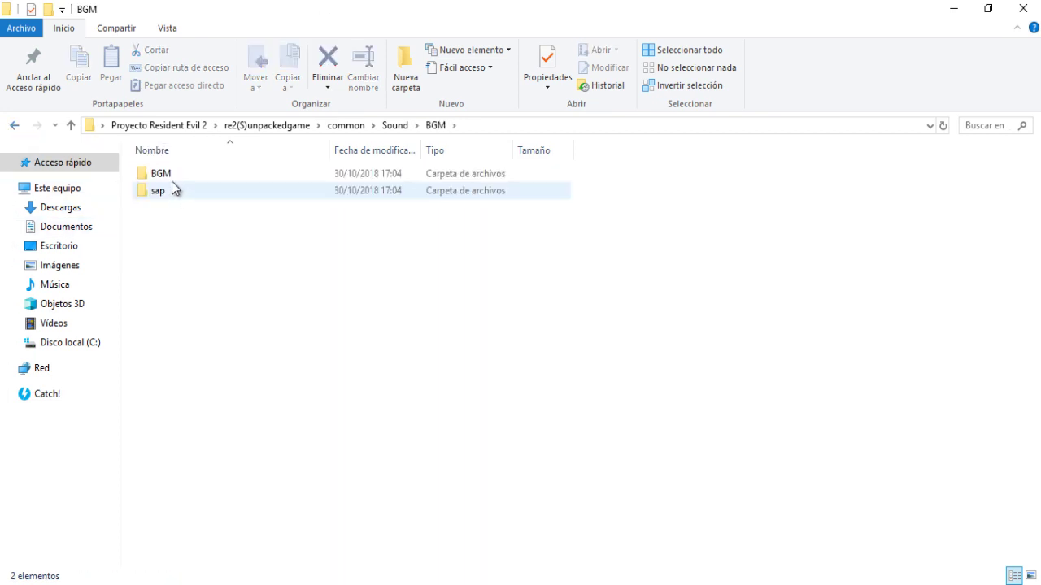
pyautogui.doubleClick(169, 175)
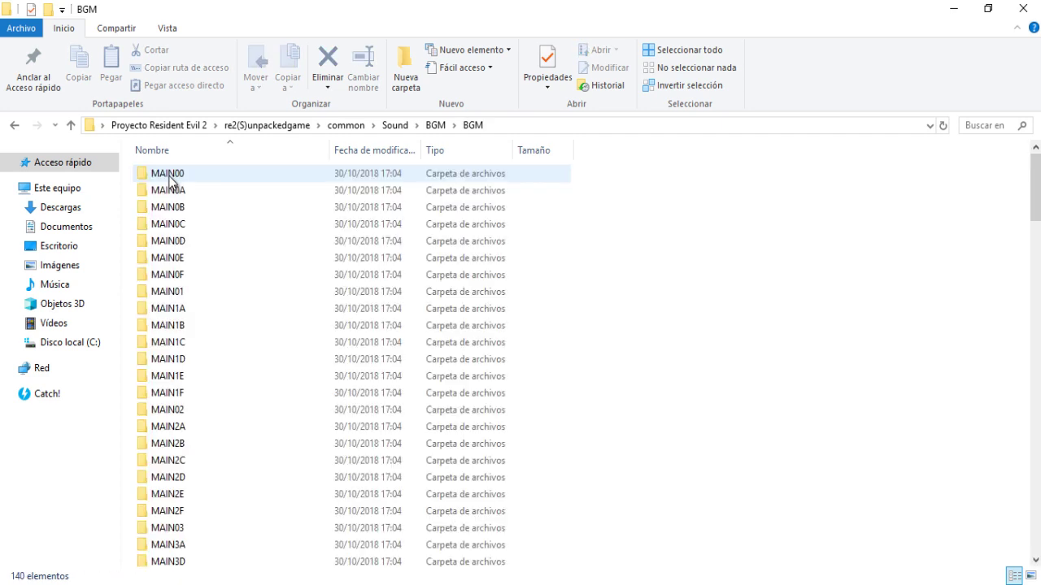
pyautogui.doubleClick(169, 177)
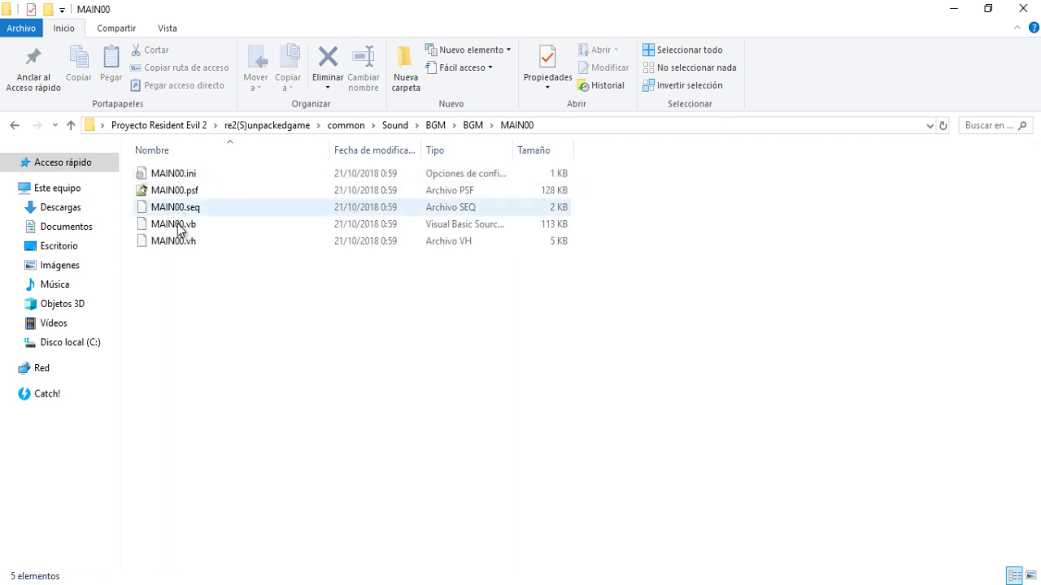
pyautogui.click(14, 126)
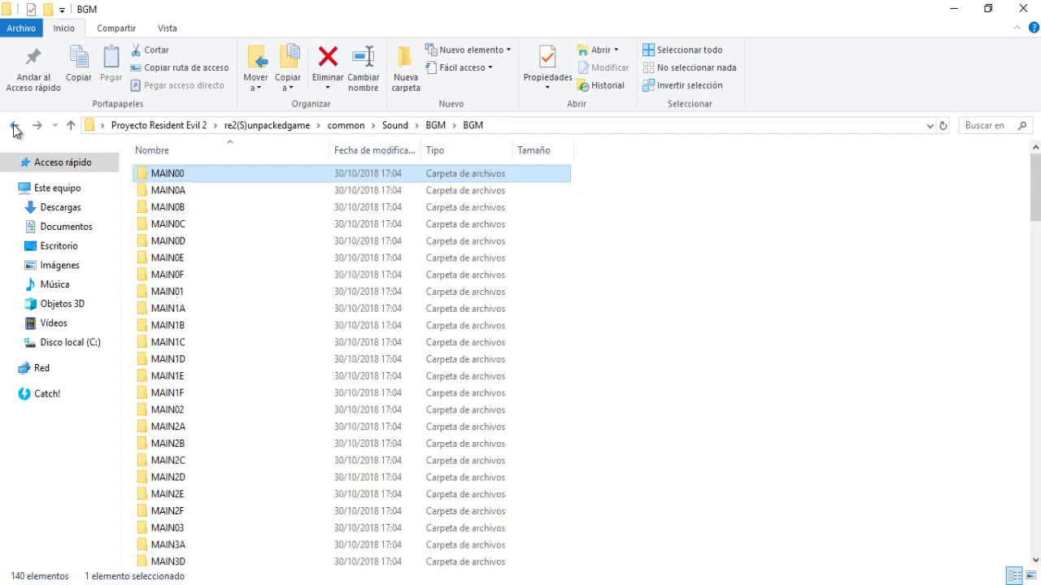
pyautogui.click(14, 126)
# Play main00.wav from the sap folder in VLC, close the player and return to the outer BGM folder.
pyautogui.doubleClick(163, 192)
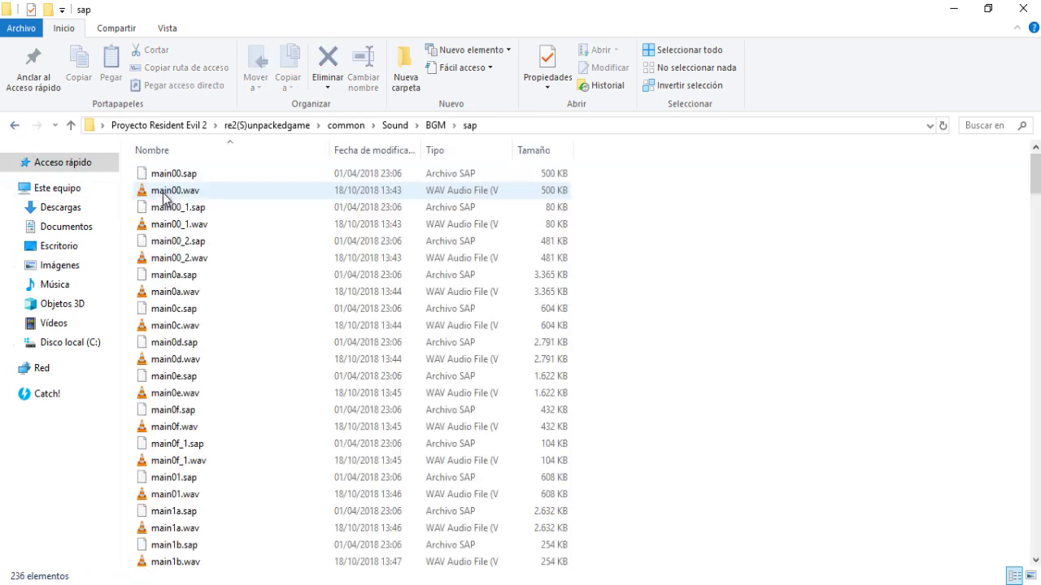
pyautogui.click(180, 192)
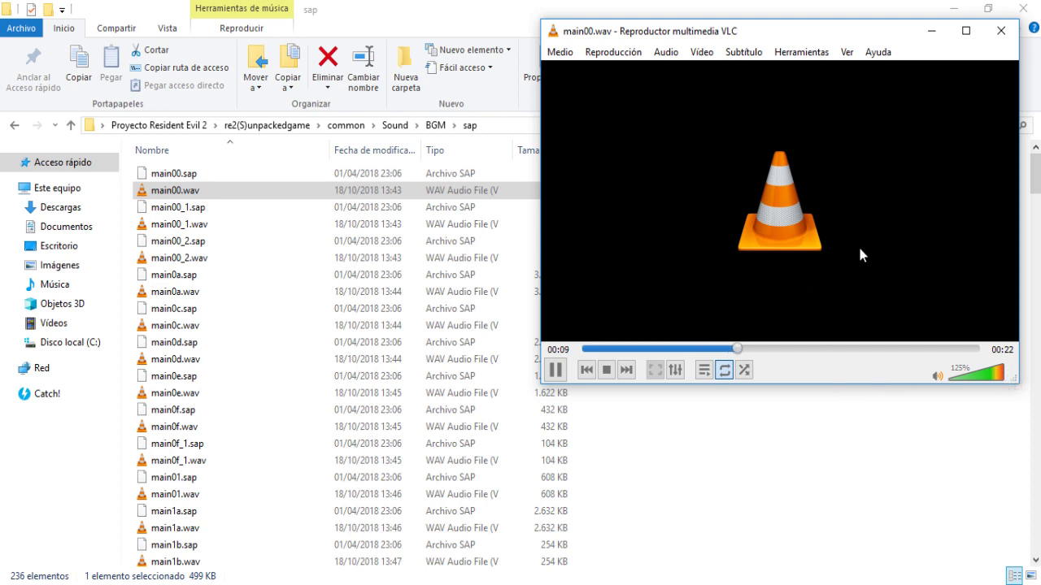
pyautogui.click(1001, 30)
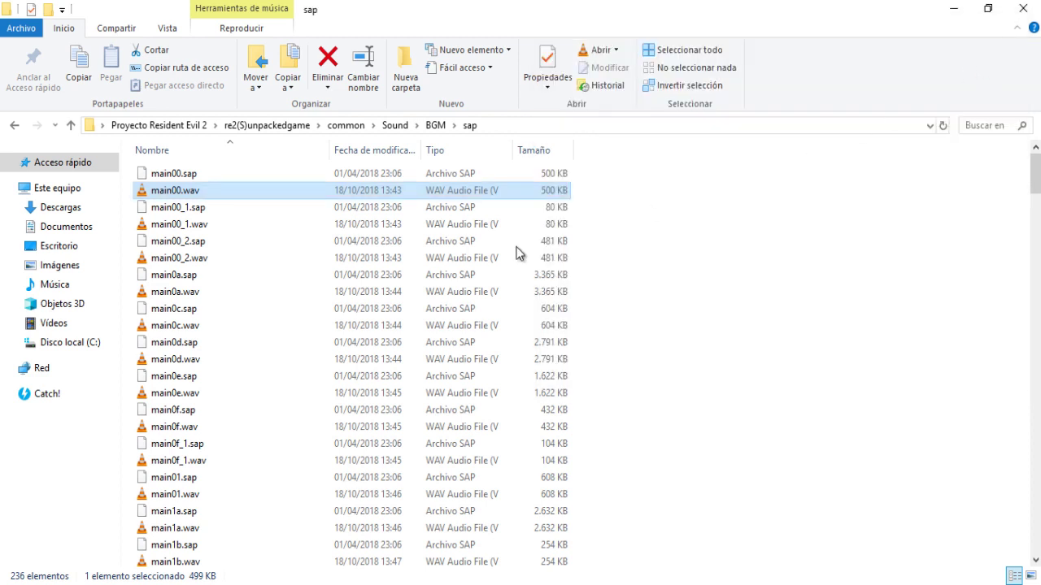
pyautogui.click(15, 126)
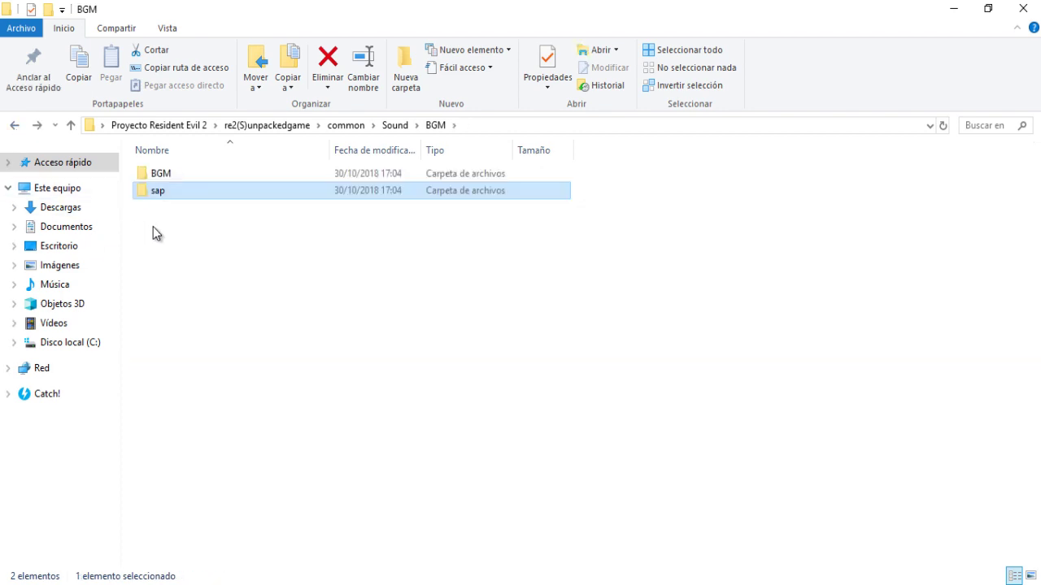
# Reopen the sap folder and play main1a.wav in VLC.
pyautogui.doubleClick(157, 191)
pyautogui.scroll(-10, 206, 388)
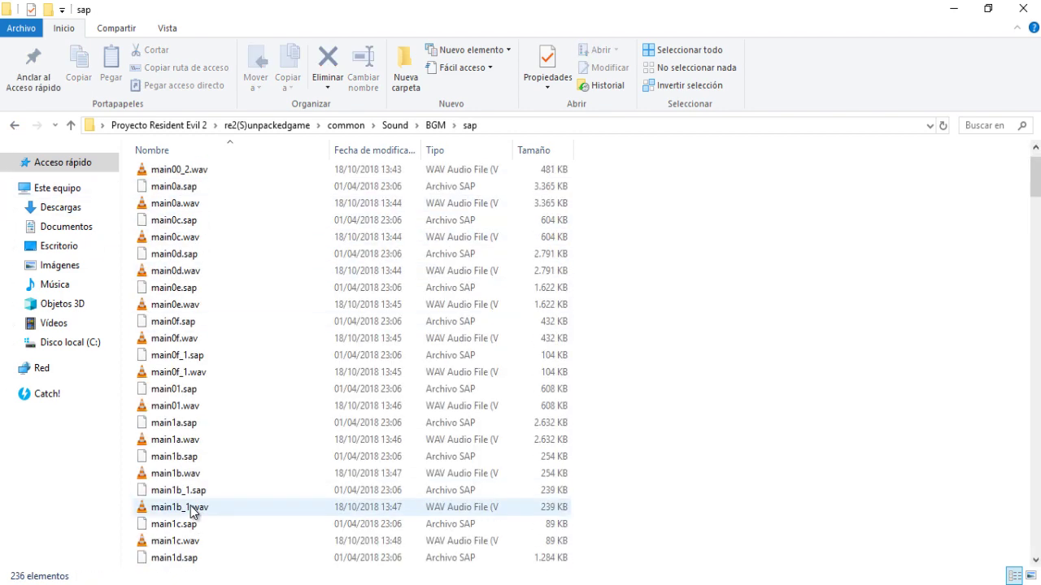
pyautogui.click(191, 372)
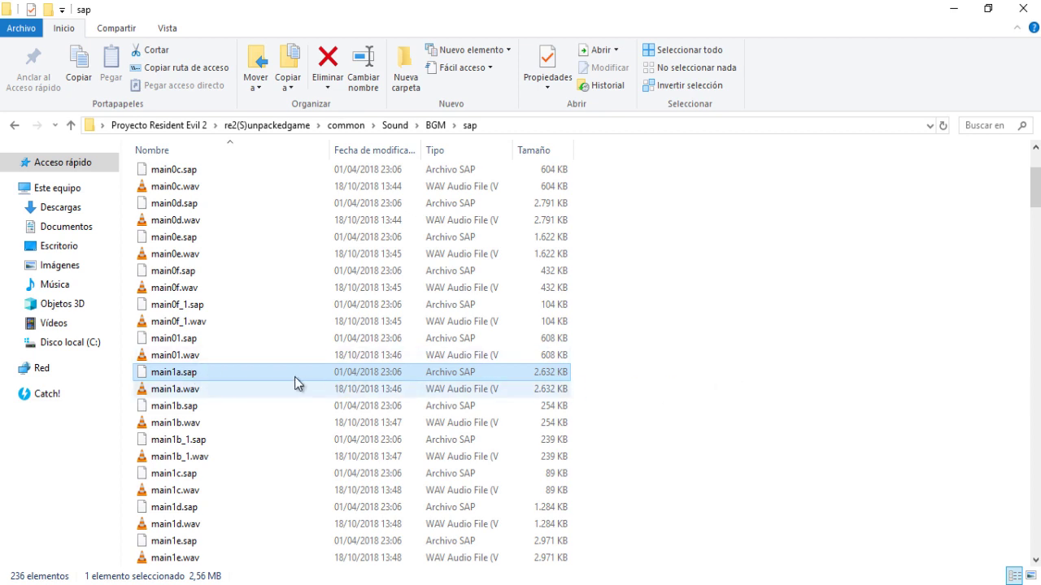
pyautogui.click(179, 392)
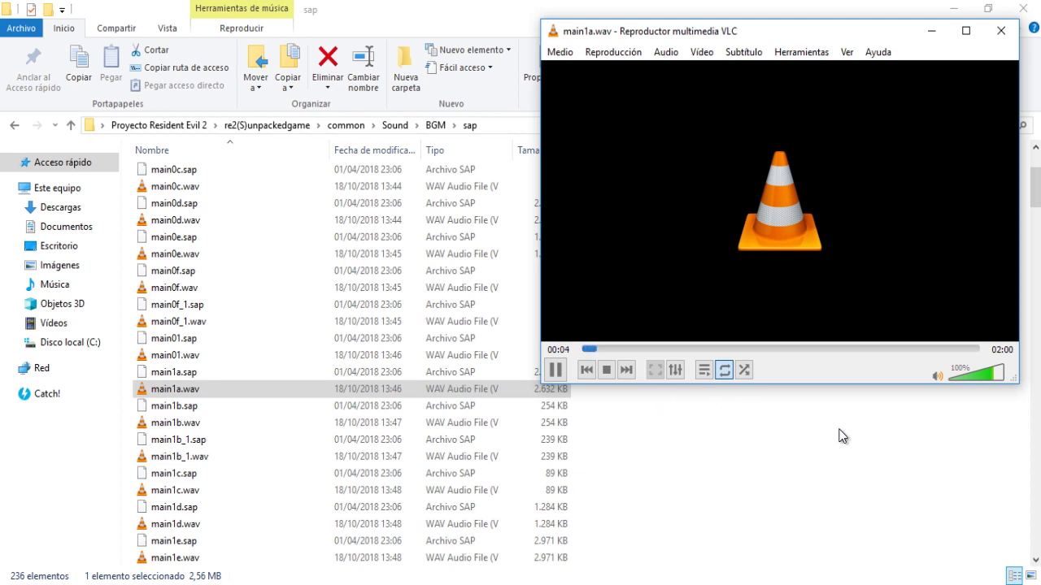
# Raise the system speaker volume while main1a.wav plays, and return to the outer BGM folder with the player closed.
pyautogui.click(967, 584)
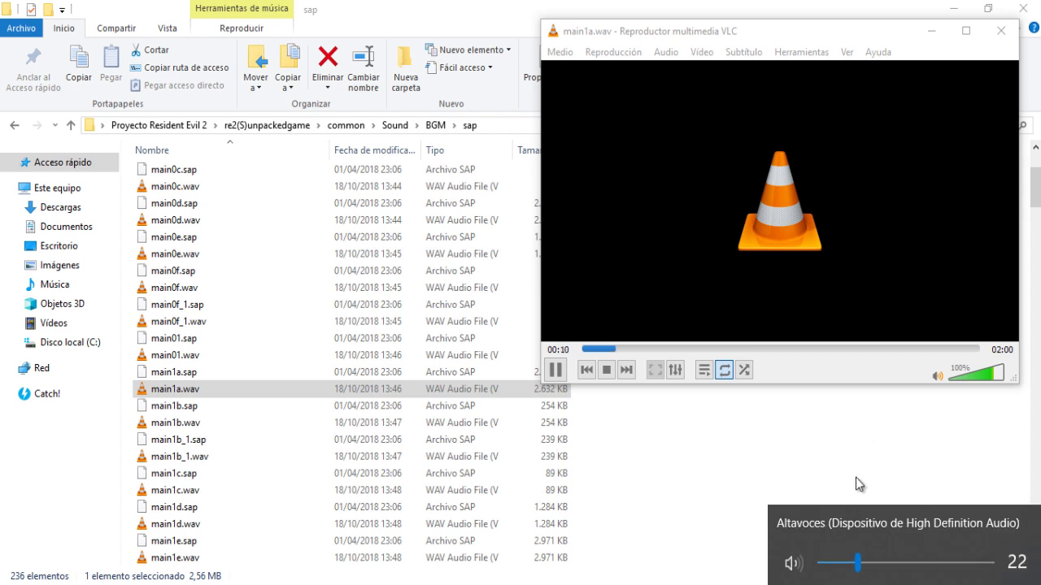
pyautogui.press('XF86AudioRaiseVolume')
pyautogui.click(844, 447)
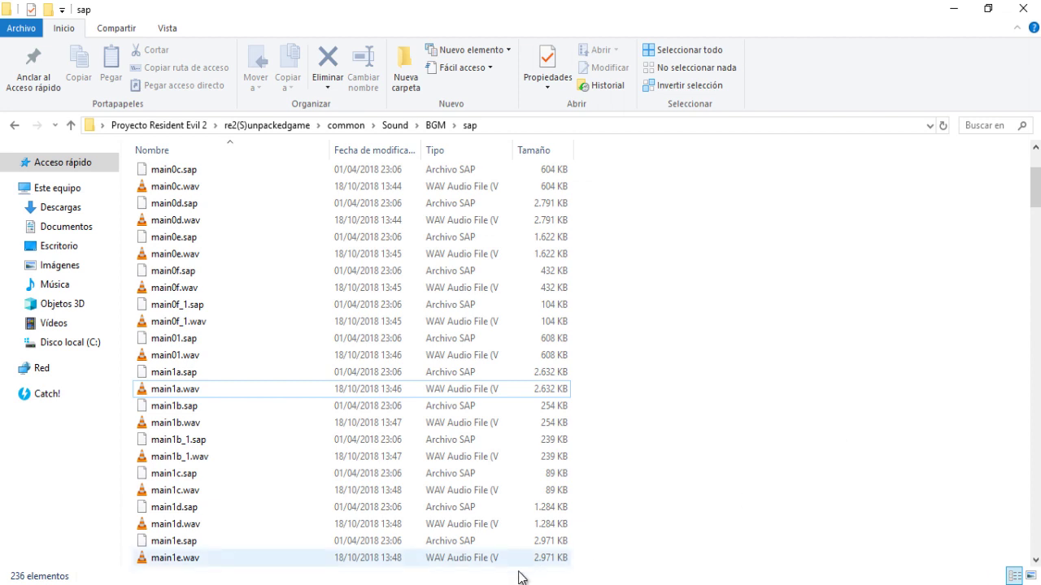
pyautogui.click(506, 508)
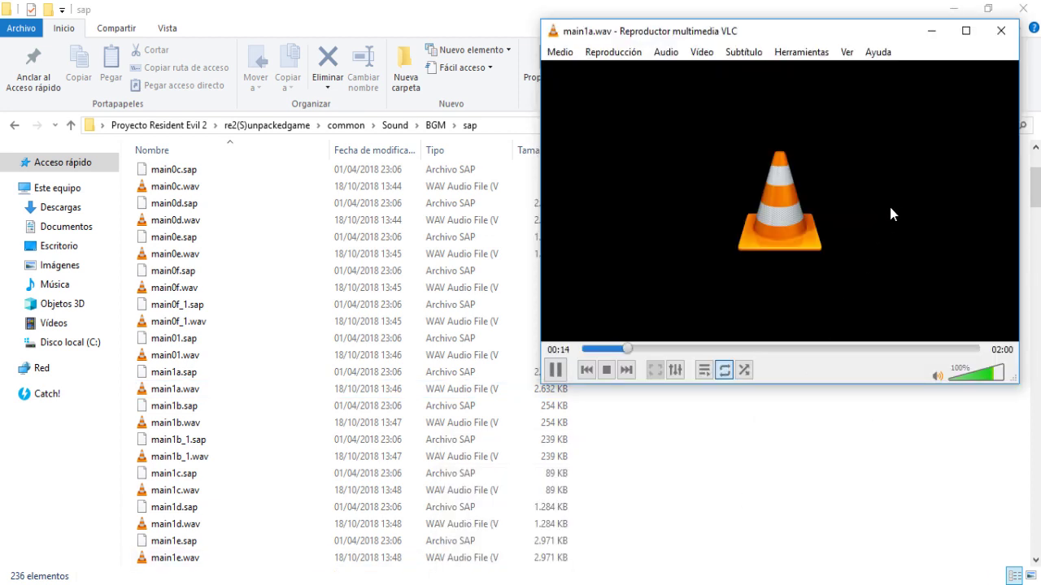
pyautogui.click(1001, 32)
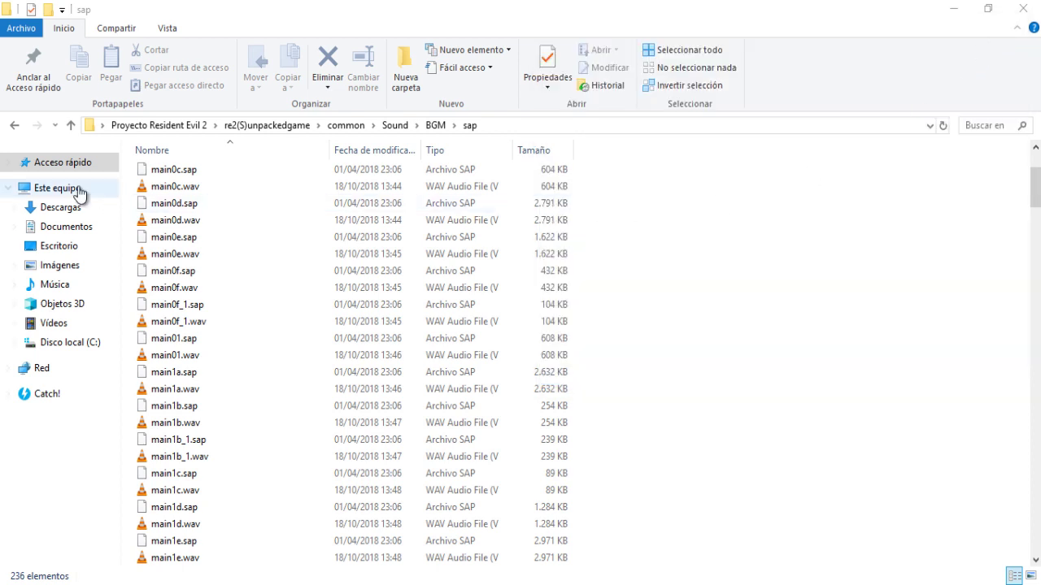
pyautogui.click(14, 126)
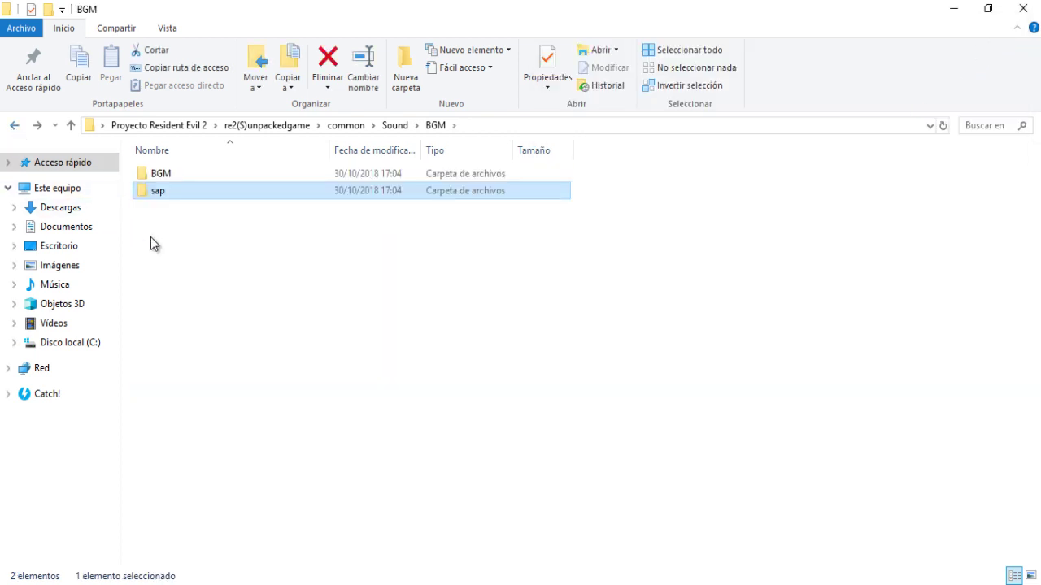
# Check the list of MAIN folders in the inner BGM folder and go back to the Sound folder.
pyautogui.doubleClick(167, 173)
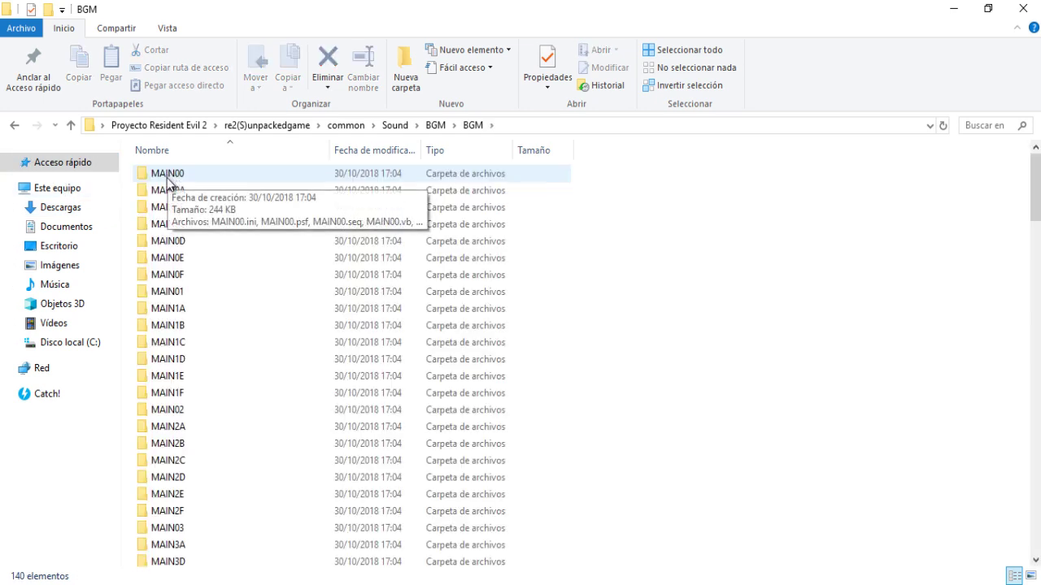
pyautogui.click(14, 126)
pyautogui.click(14, 129)
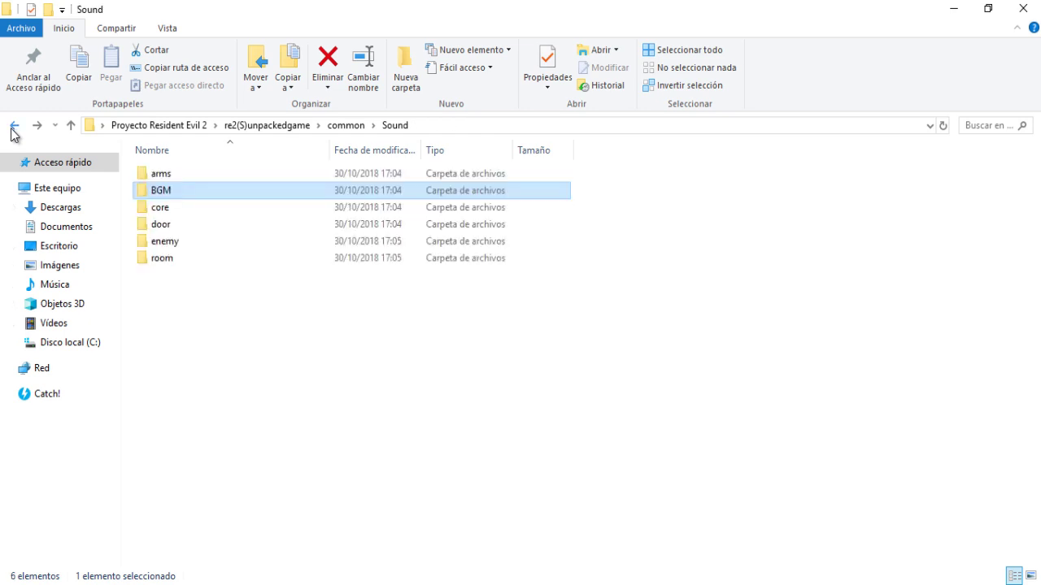
# Open the core01 folder inside core, play core01 00002.wav in VLC, and return to the Sound folder with the player closed.
pyautogui.doubleClick(162, 207)
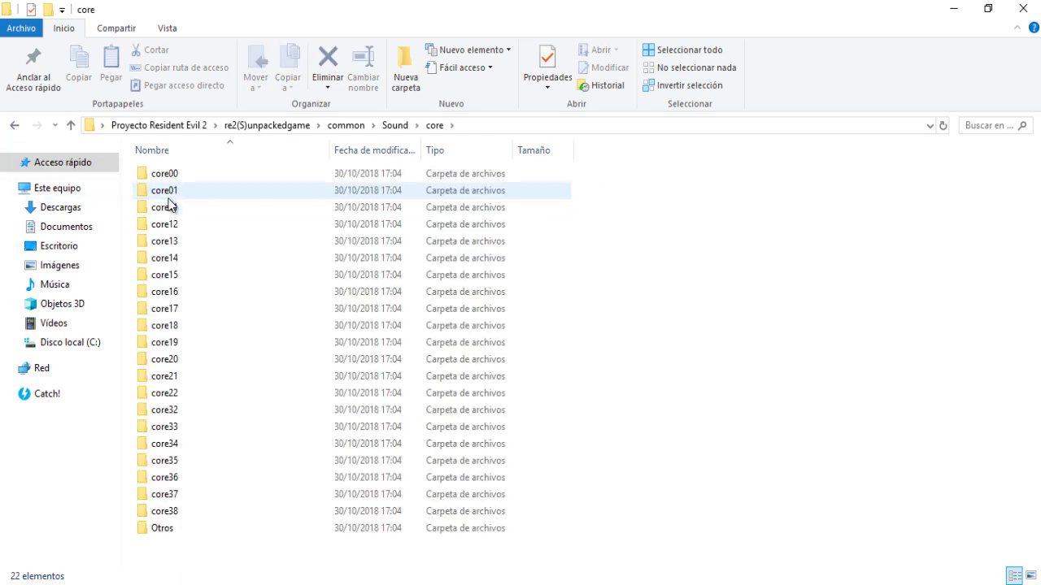
pyautogui.doubleClick(168, 193)
pyautogui.click(180, 191)
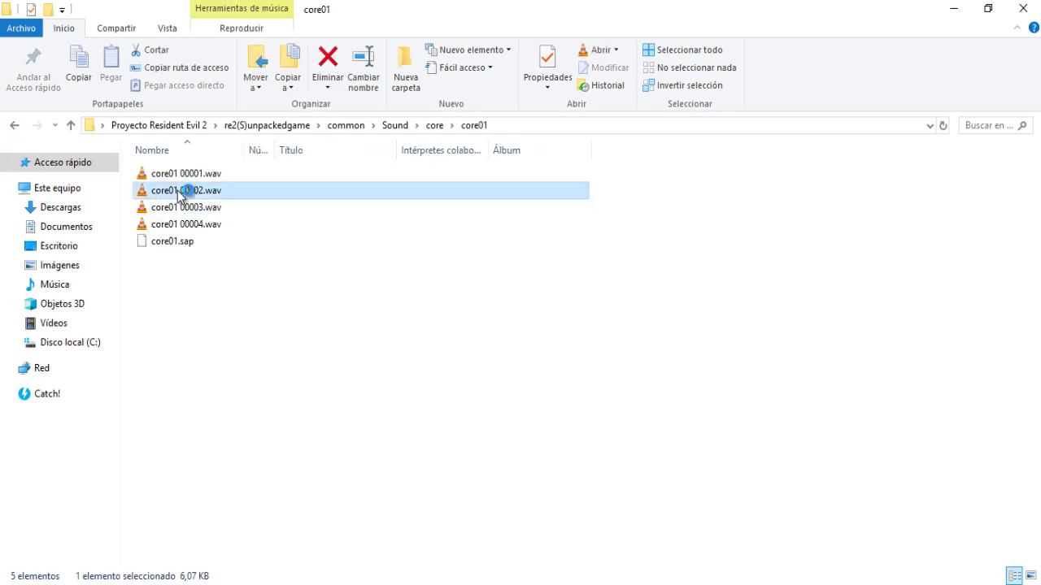
pyautogui.doubleClick(180, 192)
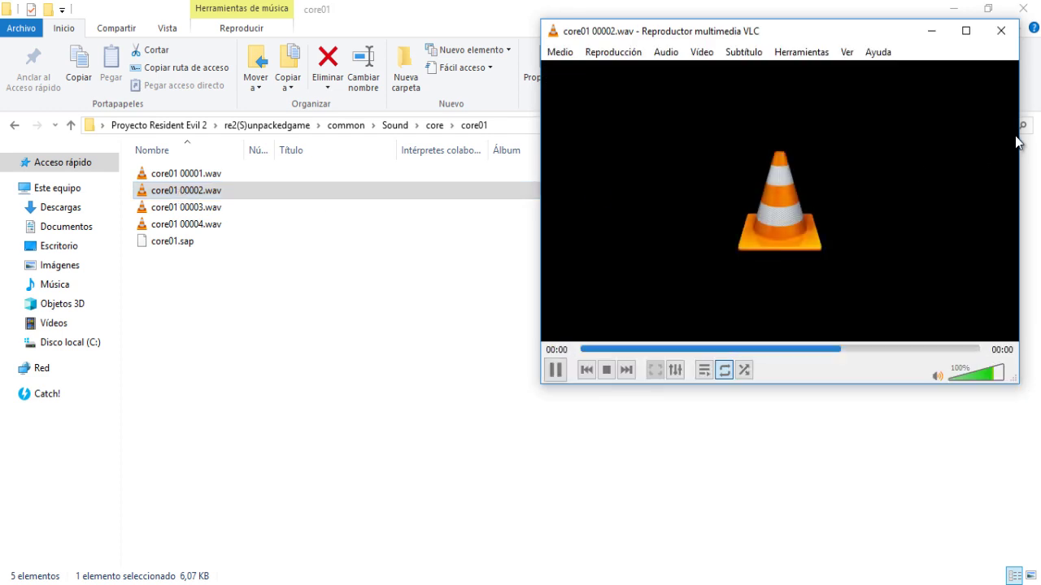
pyautogui.click(1001, 31)
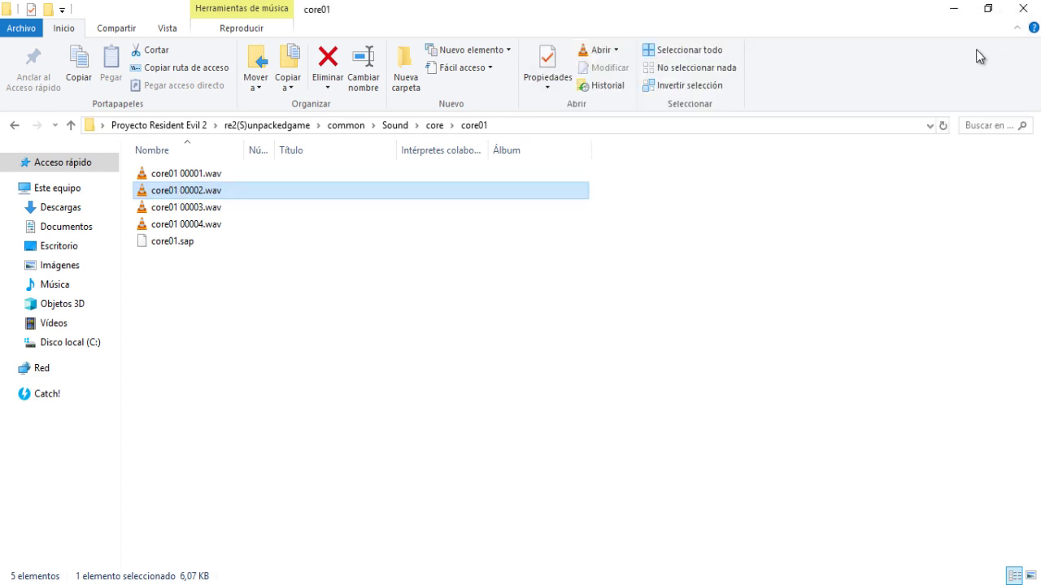
pyautogui.click(13, 127)
pyautogui.click(13, 127)
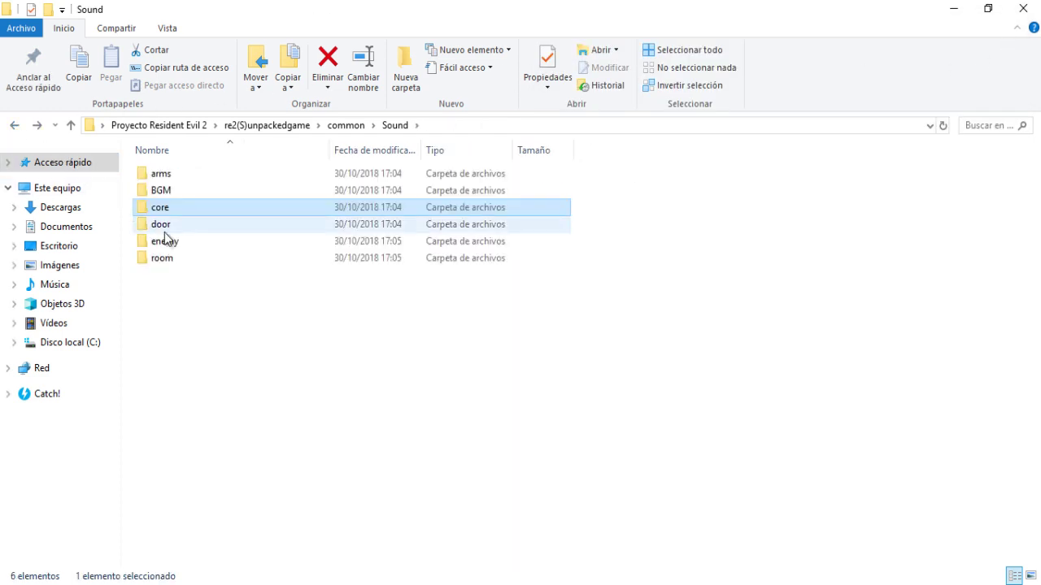
# Play door00 00001.wav from the door00 folder inside door, close the player and go back to the Sound folder.
pyautogui.doubleClick(174, 227)
pyautogui.click(169, 176)
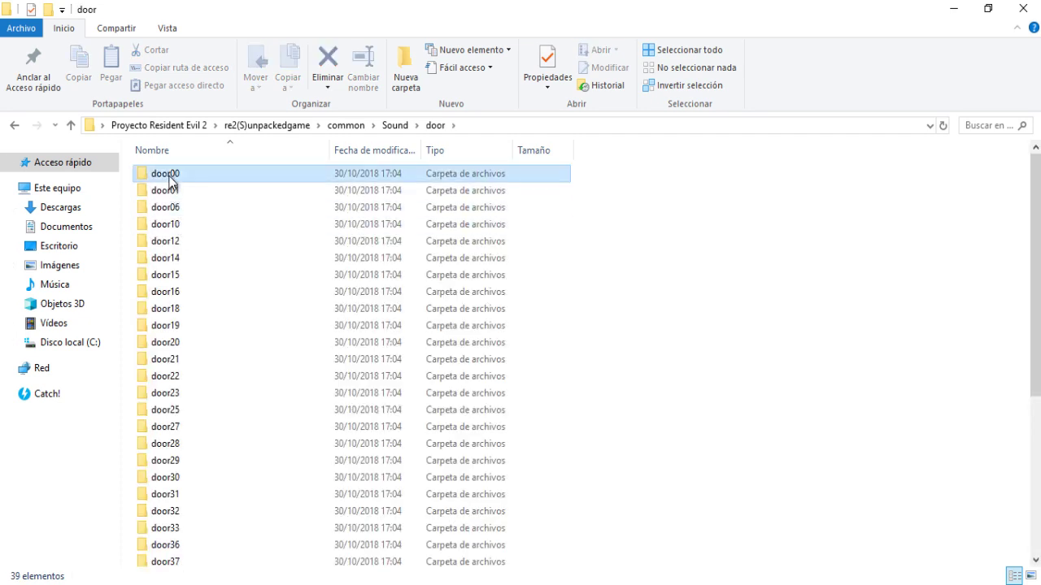
pyautogui.doubleClick(169, 176)
pyautogui.doubleClick(183, 175)
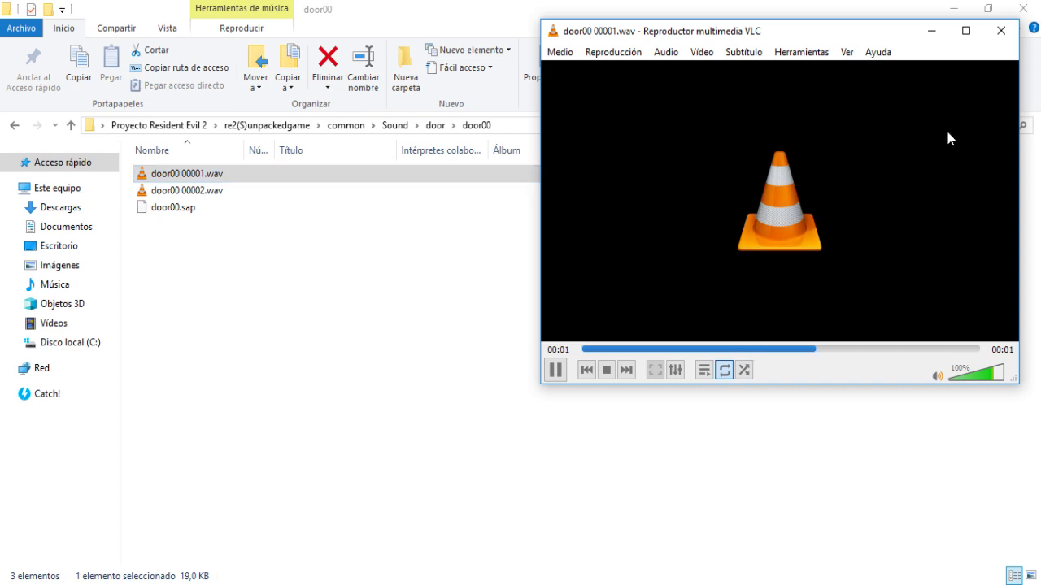
pyautogui.click(1000, 33)
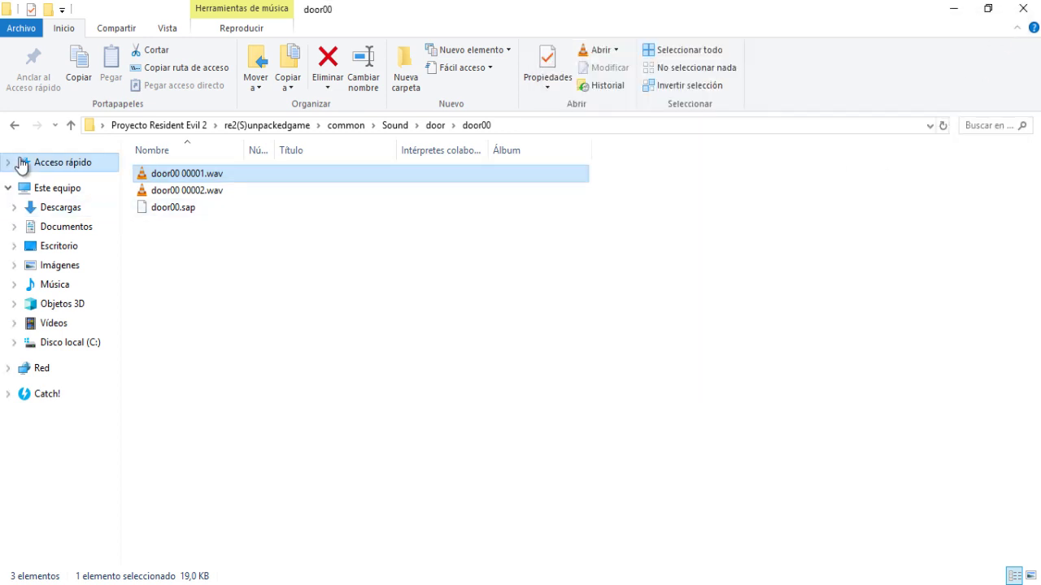
pyautogui.click(16, 124)
pyautogui.click(14, 126)
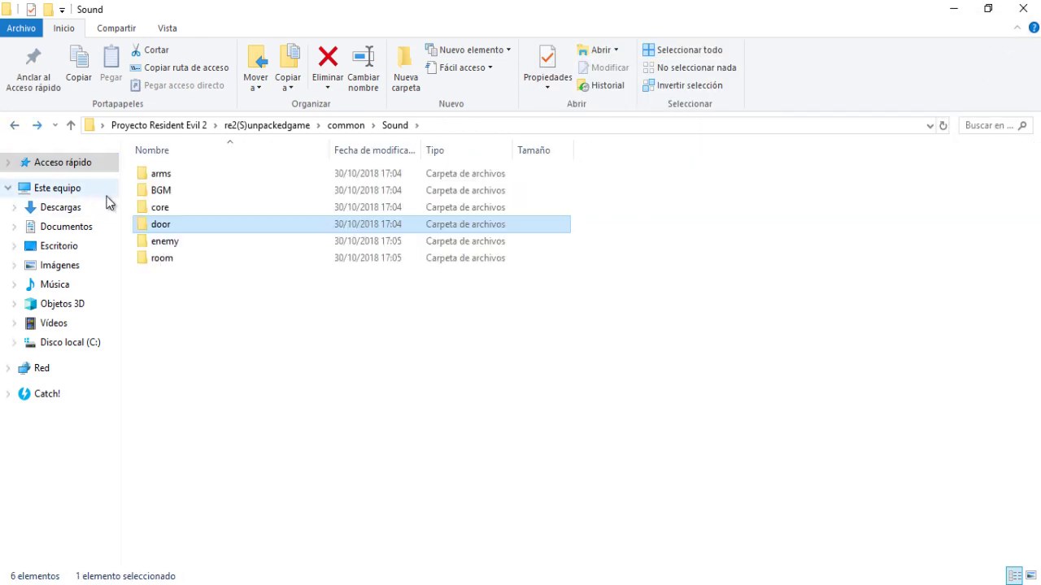
# Play enemy00 00001.wav from the enemy00 folder inside enemy, close the player and go back to the Sound folder.
pyautogui.doubleClick(161, 247)
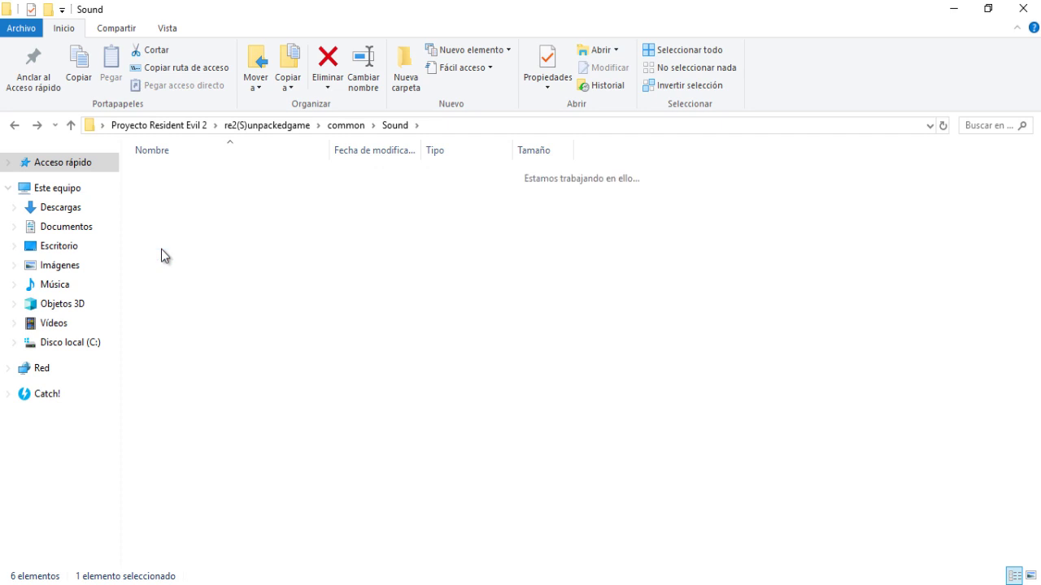
pyautogui.click(186, 179)
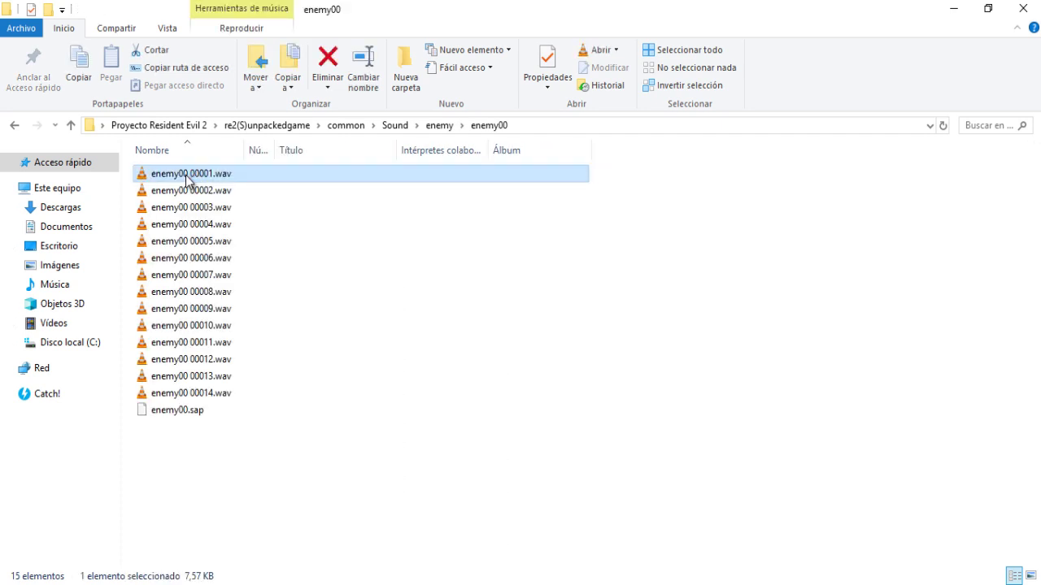
pyautogui.doubleClick(186, 180)
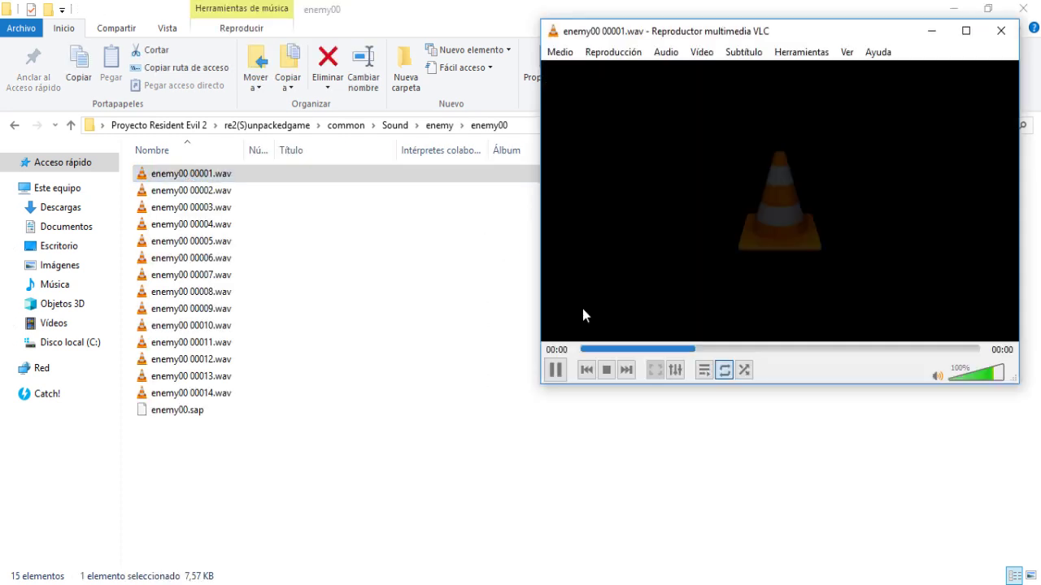
pyautogui.click(1000, 33)
pyautogui.click(13, 127)
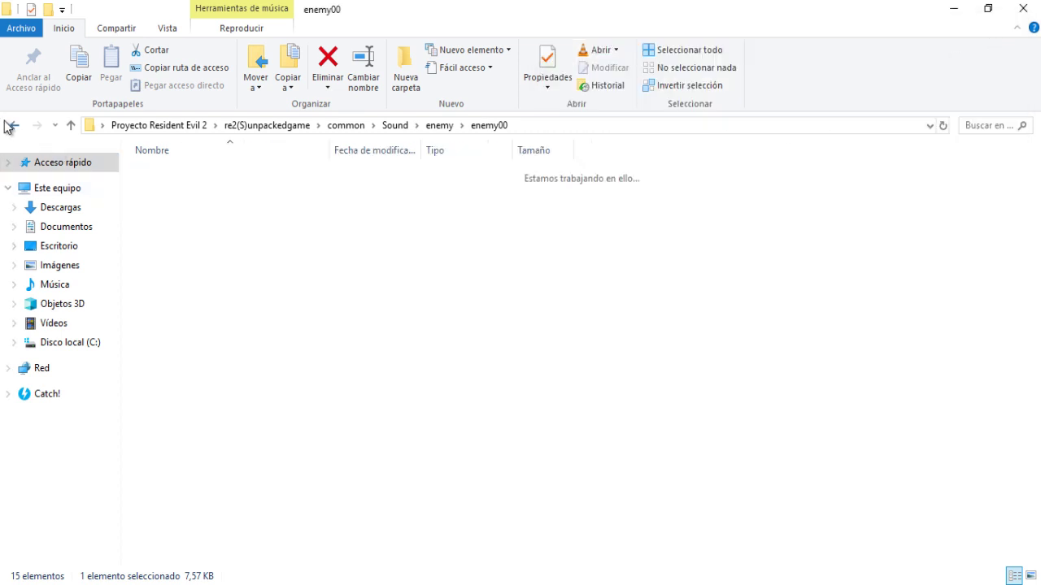
pyautogui.click(10, 127)
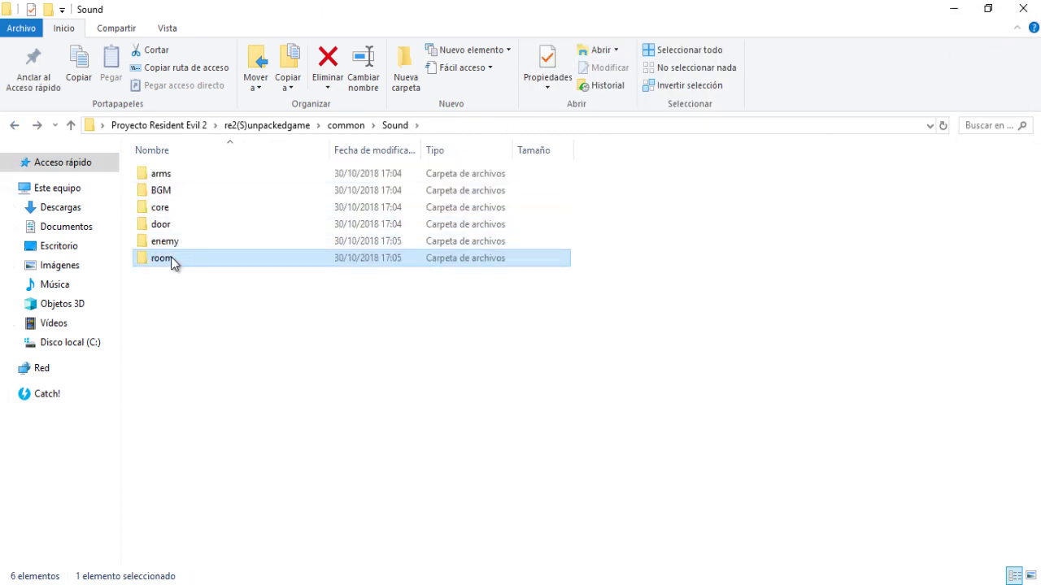
# Play fs00 00001.wav from the fs00 folder inside room, close the player and go back to the Sound folder.
pyautogui.doubleClick(167, 258)
pyautogui.doubleClick(175, 175)
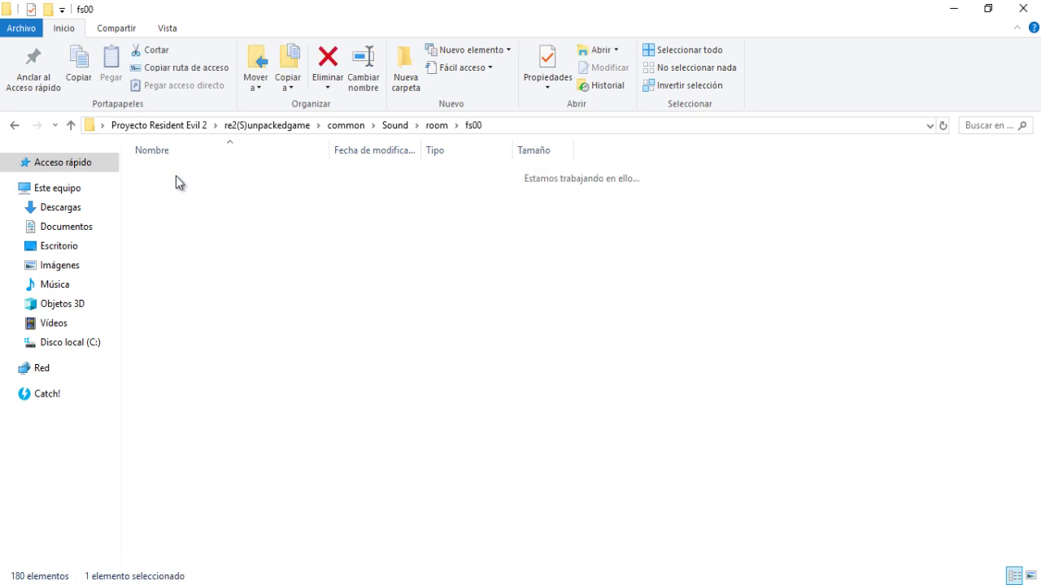
pyautogui.click(175, 174)
pyautogui.press('Return')
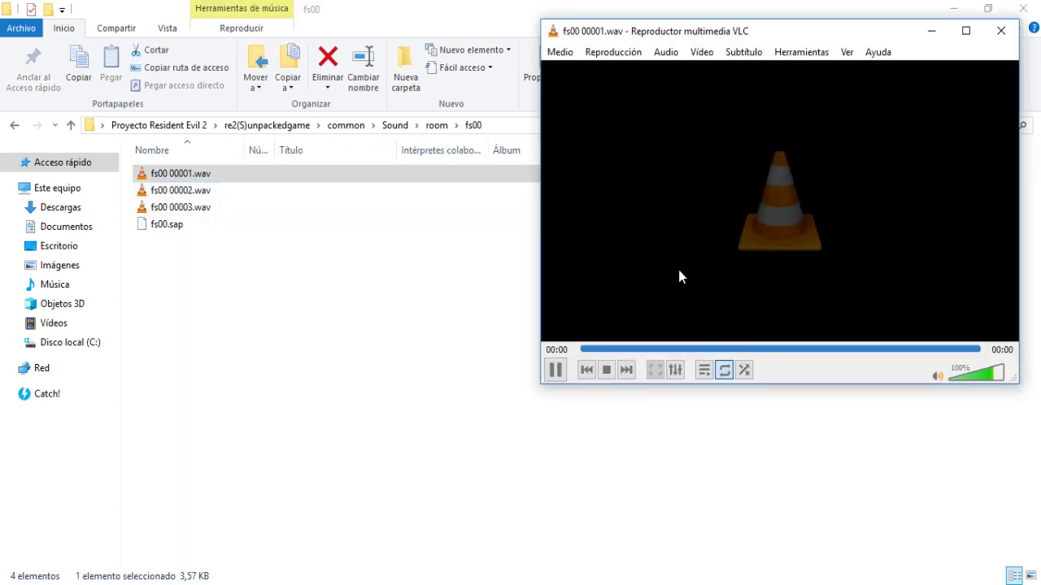
pyautogui.click(997, 34)
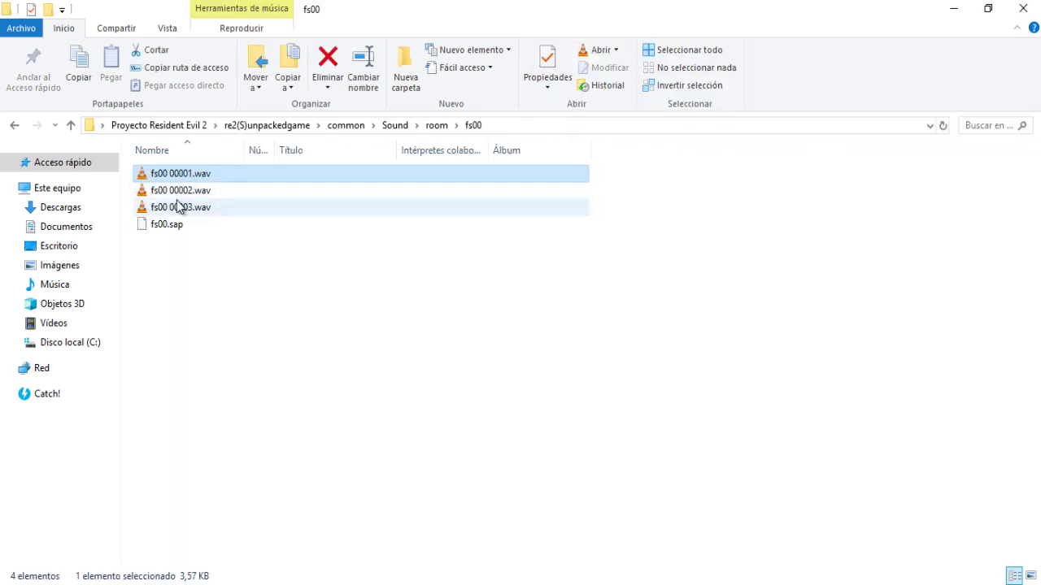
pyautogui.click(15, 126)
pyautogui.click(15, 126)
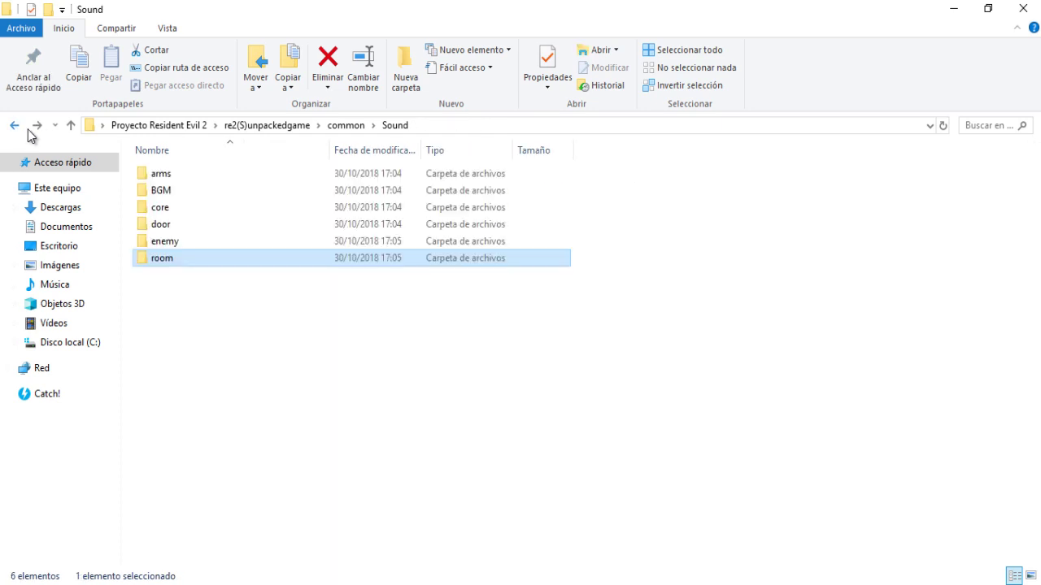
# Go back up to the re2(S)unpackedgame folder, look briefly into its gallery folder and return.
pyautogui.click(14, 126)
pyautogui.click(13, 126)
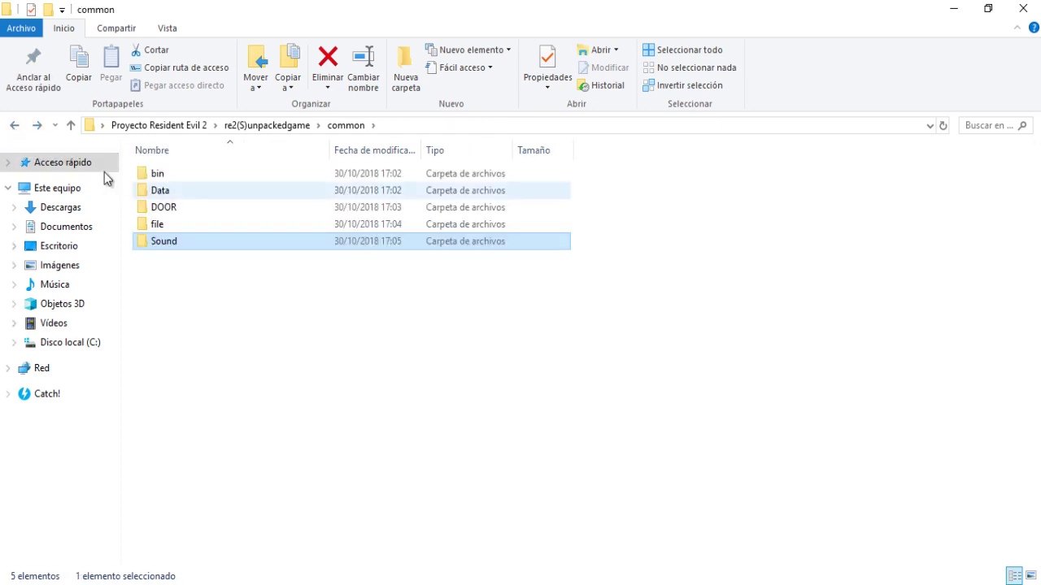
pyautogui.click(15, 126)
pyautogui.doubleClick(162, 189)
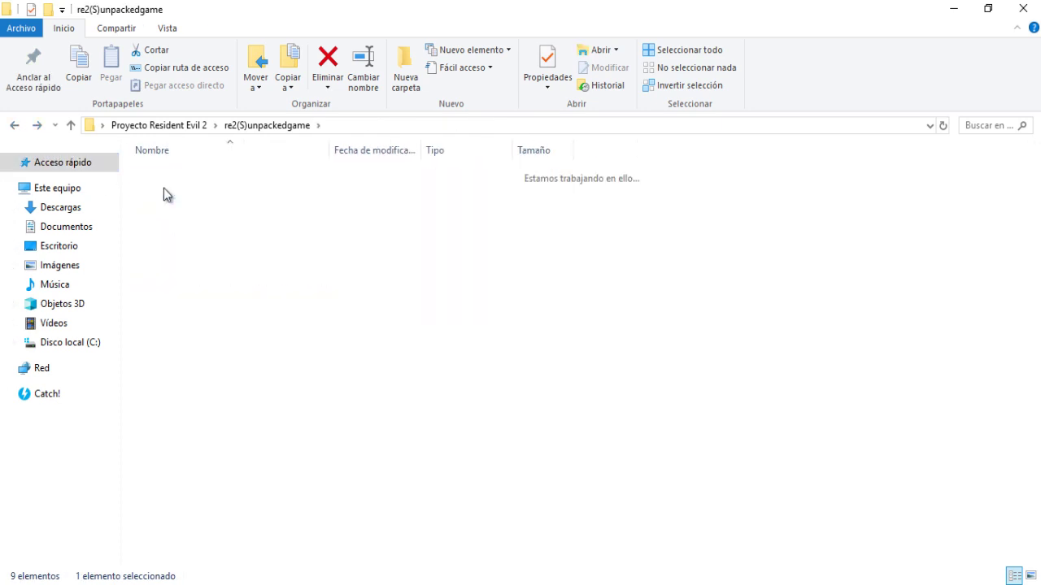
pyautogui.click(11, 130)
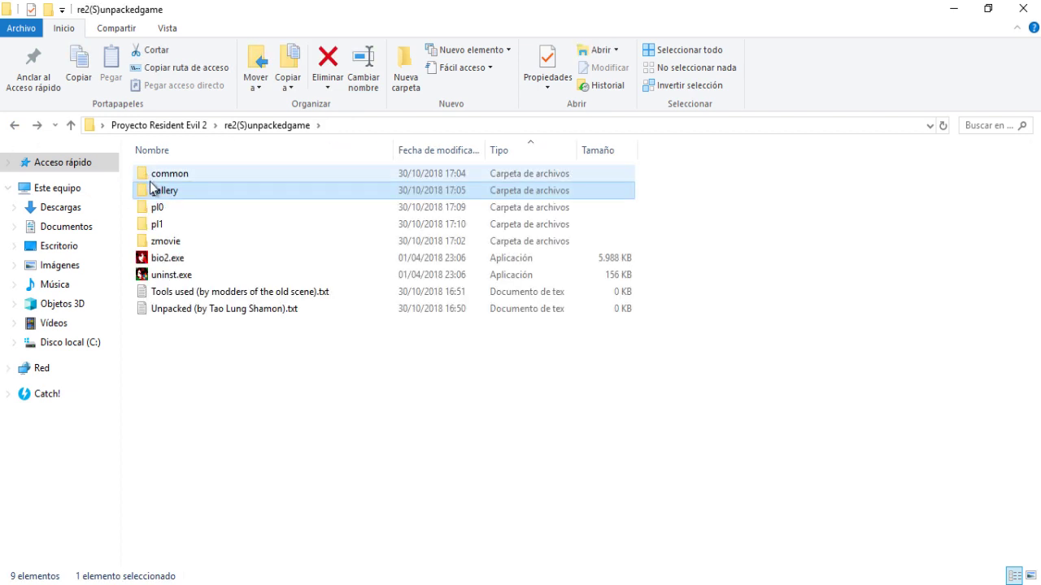
# Open the EM01E folder inside pl0's emd0 folder and highlight all of its model files.
pyautogui.doubleClick(159, 207)
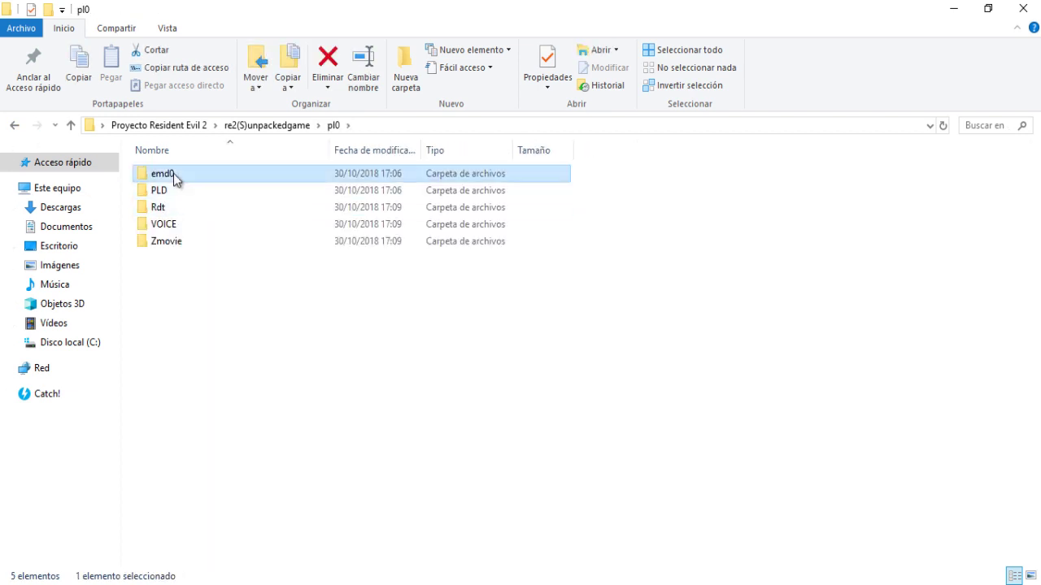
pyautogui.doubleClick(162, 173)
pyautogui.doubleClick(186, 174)
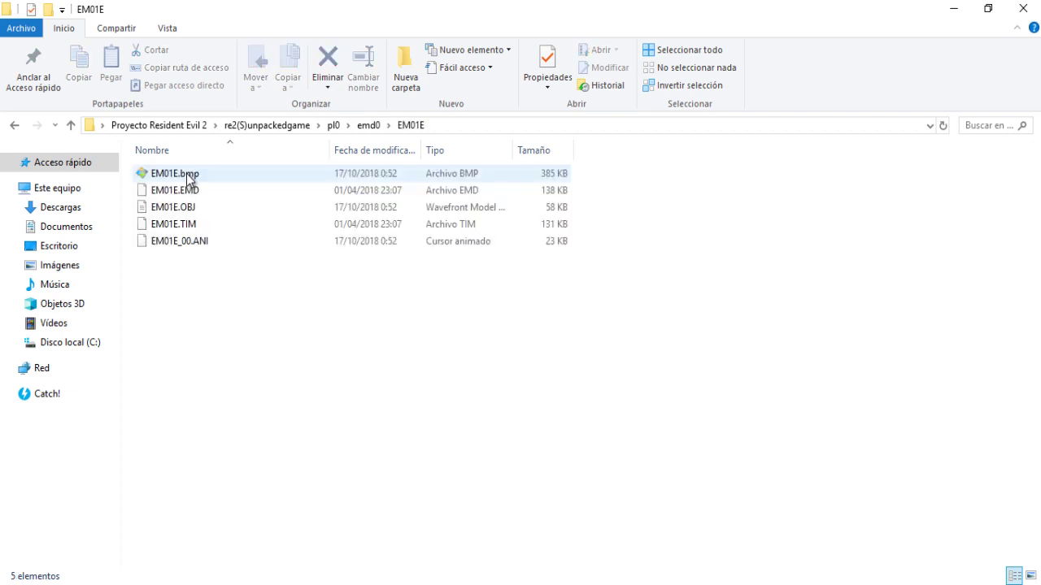
pyautogui.moveTo(231, 330); pyautogui.dragTo(173, 156)
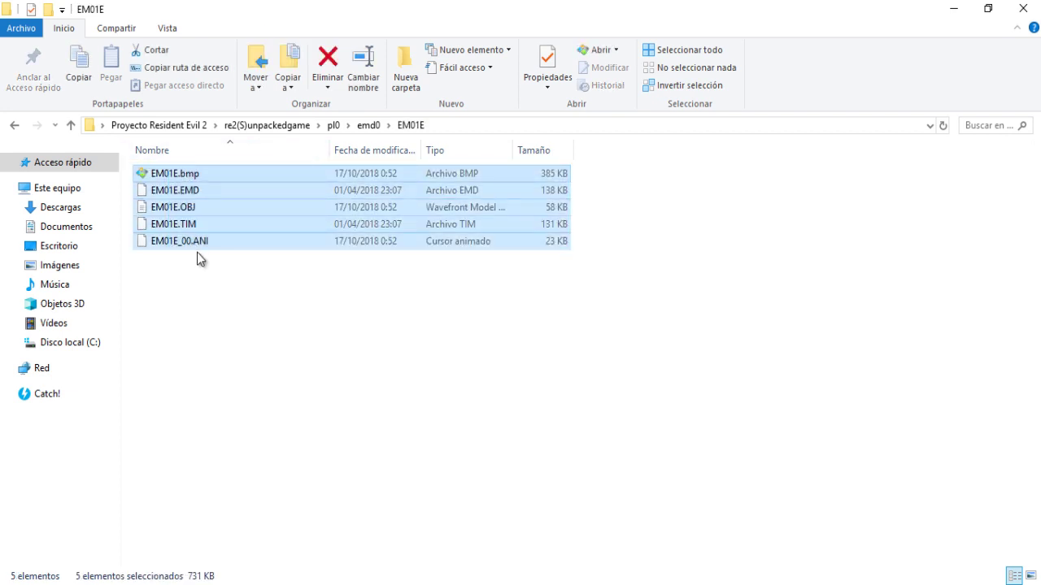
pyautogui.click(197, 252)
# View the EM01E.bmp texture in Honeyview and close the viewer.
pyautogui.click(183, 175)
pyautogui.doubleClick(184, 175)
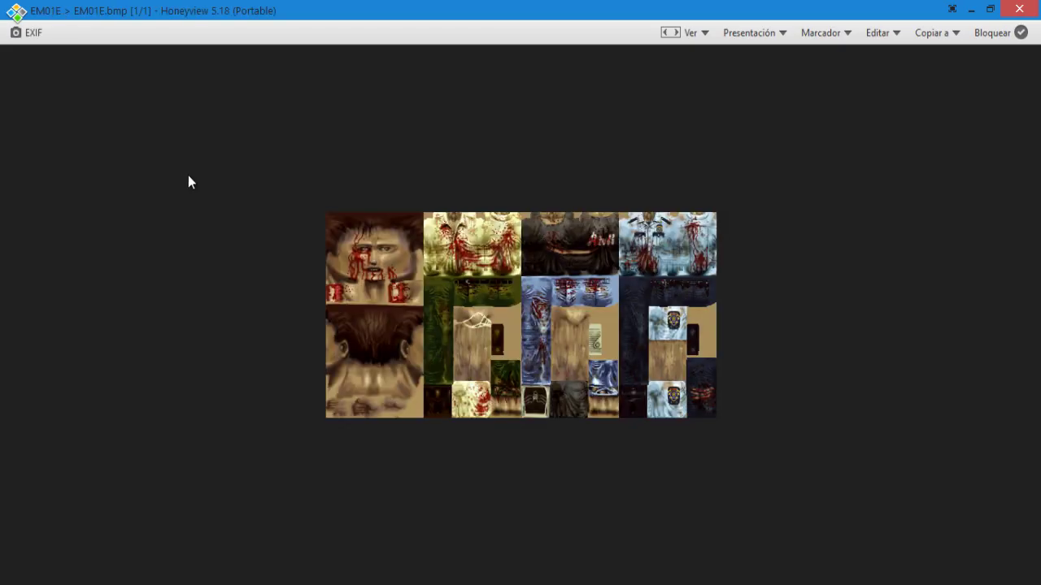
pyautogui.click(1018, 8)
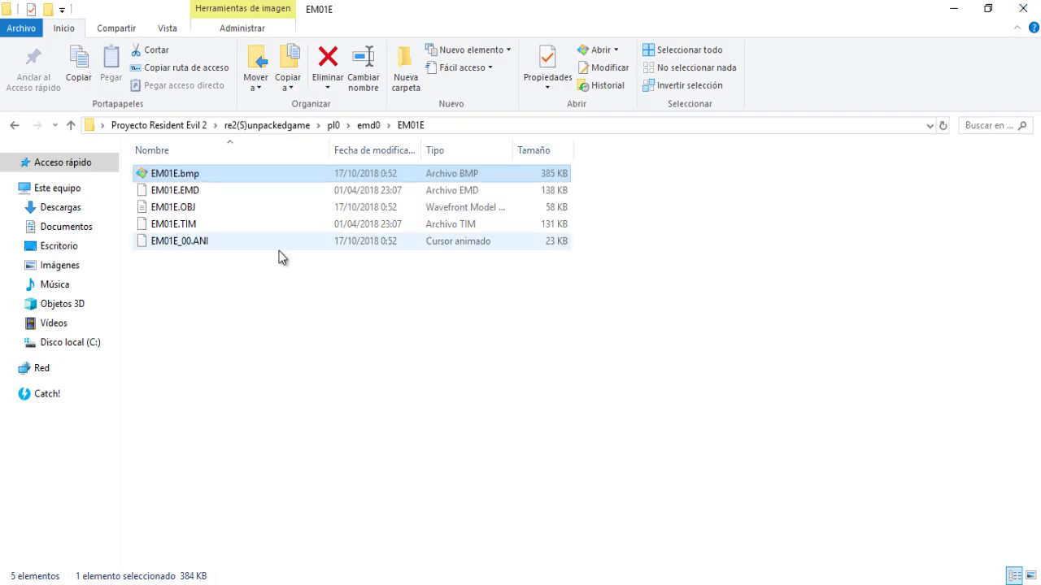
# Point out the EM01E.OBJ model file and the EM01E_00.ANI animation file by selecting each in turn.
pyautogui.click(203, 209)
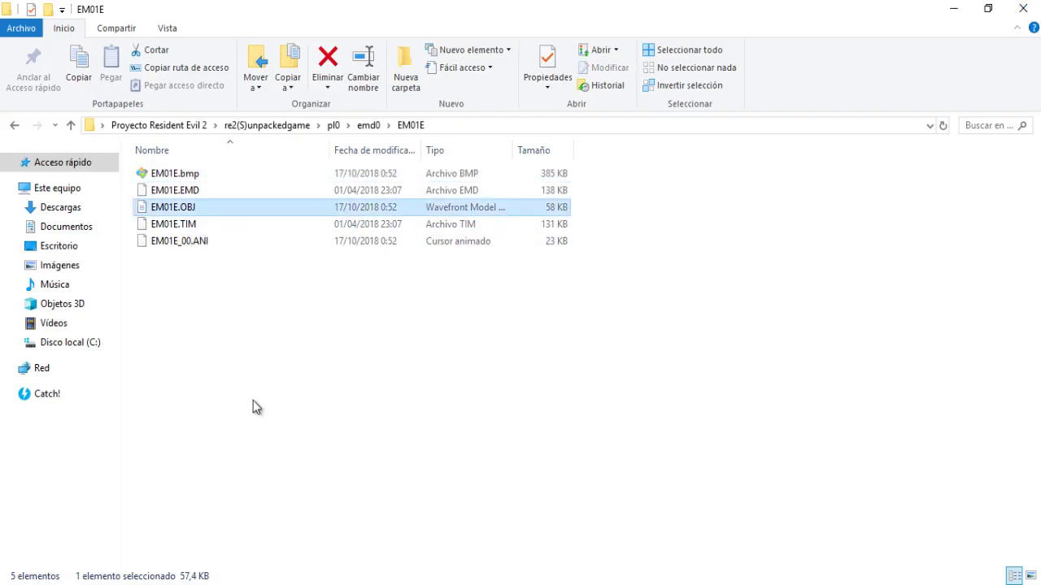
pyautogui.click(203, 242)
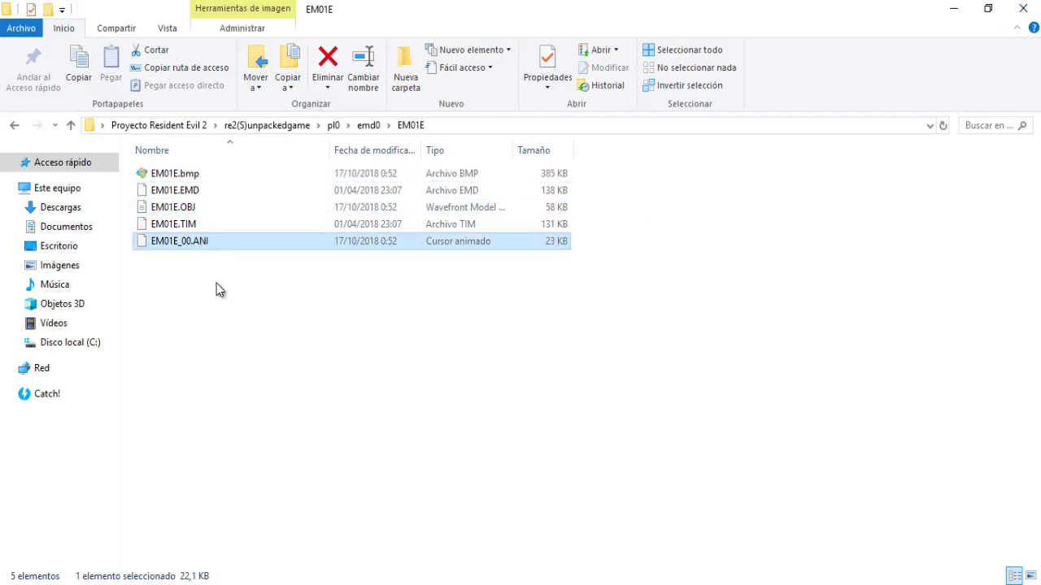
pyautogui.click(185, 211)
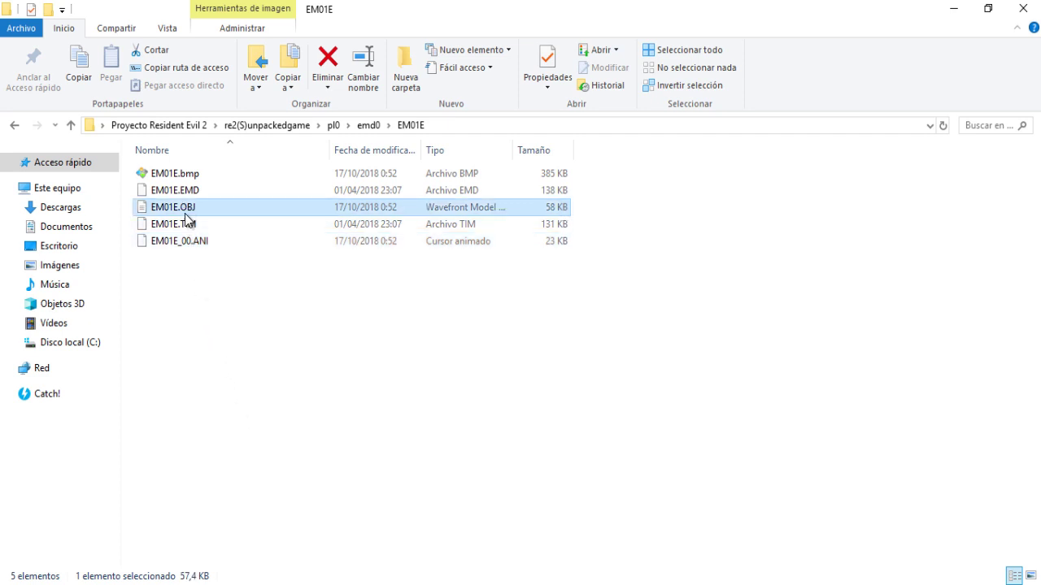
pyautogui.click(186, 242)
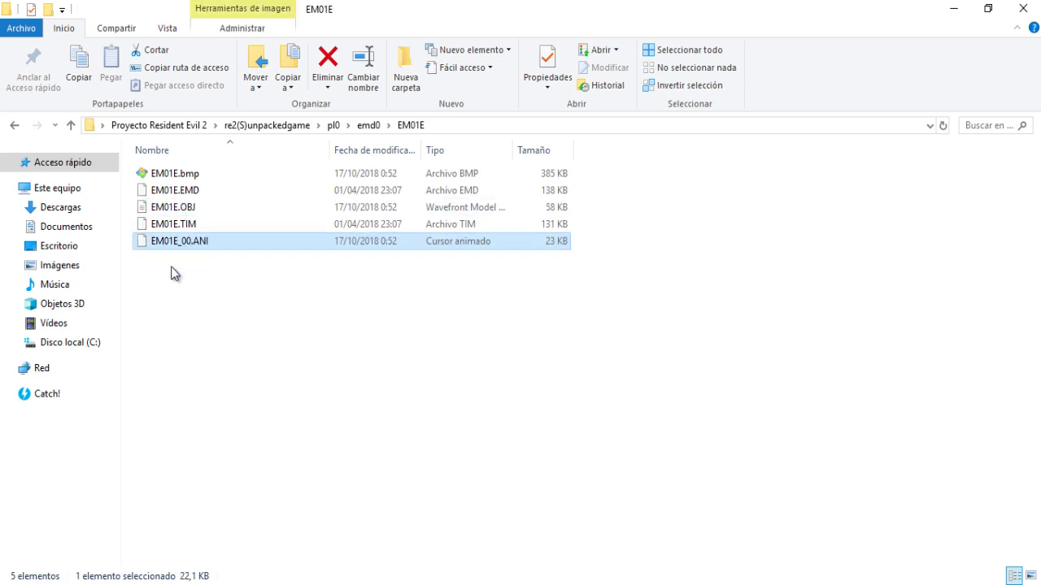
# Open the EM01F folder, point out EM01F.OBJ and EM01F_00.ANI, and return to browse the emd0 folder list.
pyautogui.click(9, 127)
pyautogui.doubleClick(176, 192)
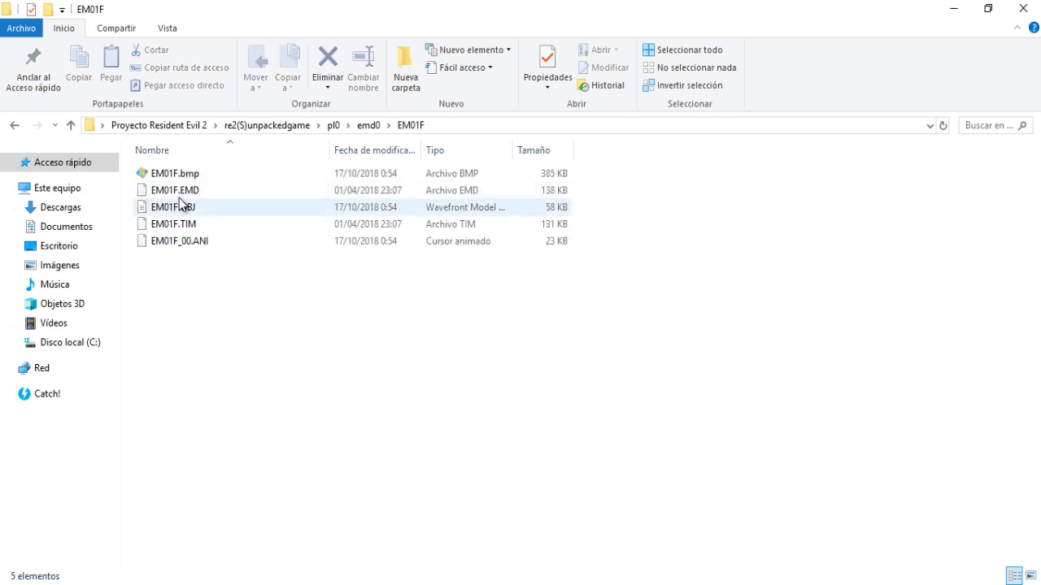
pyautogui.click(185, 209)
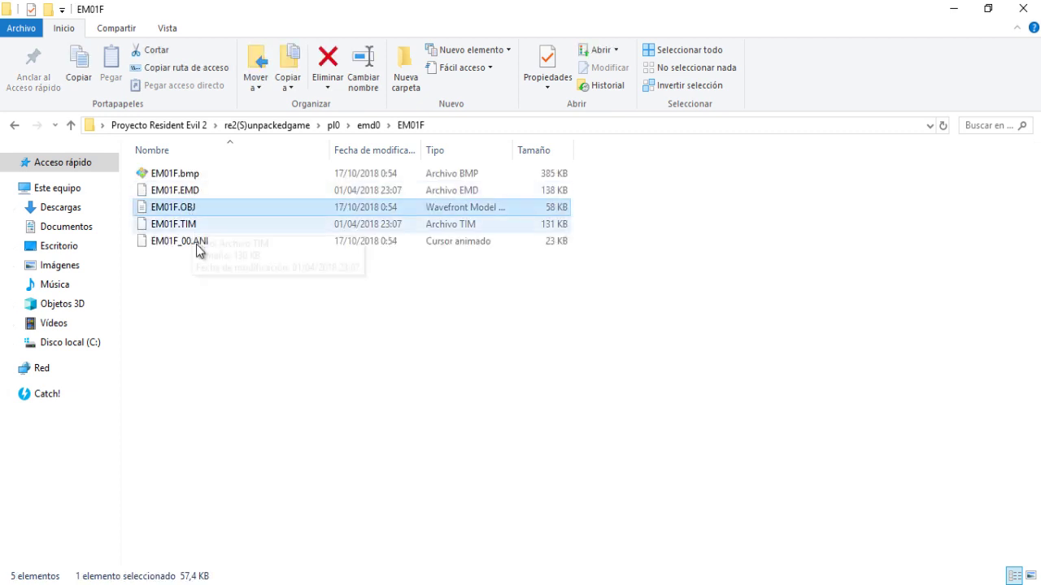
pyautogui.click(195, 242)
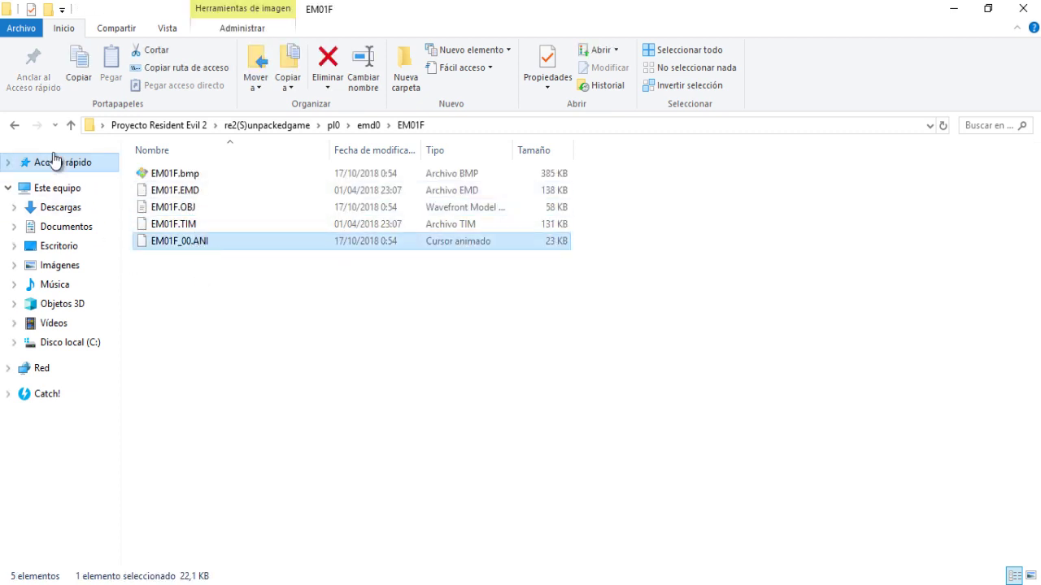
pyautogui.click(13, 127)
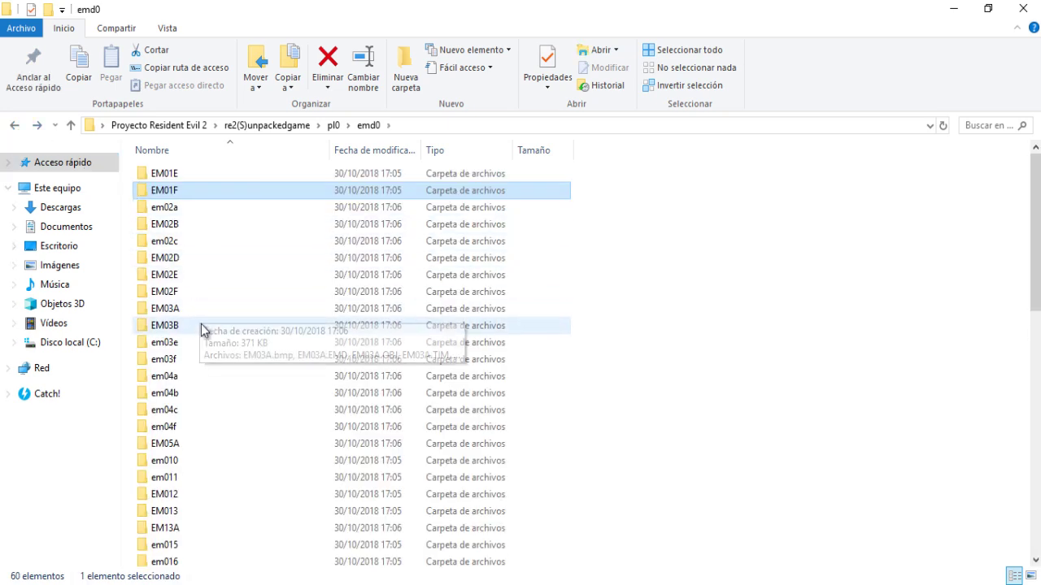
pyautogui.scroll(-3, 174, 440)
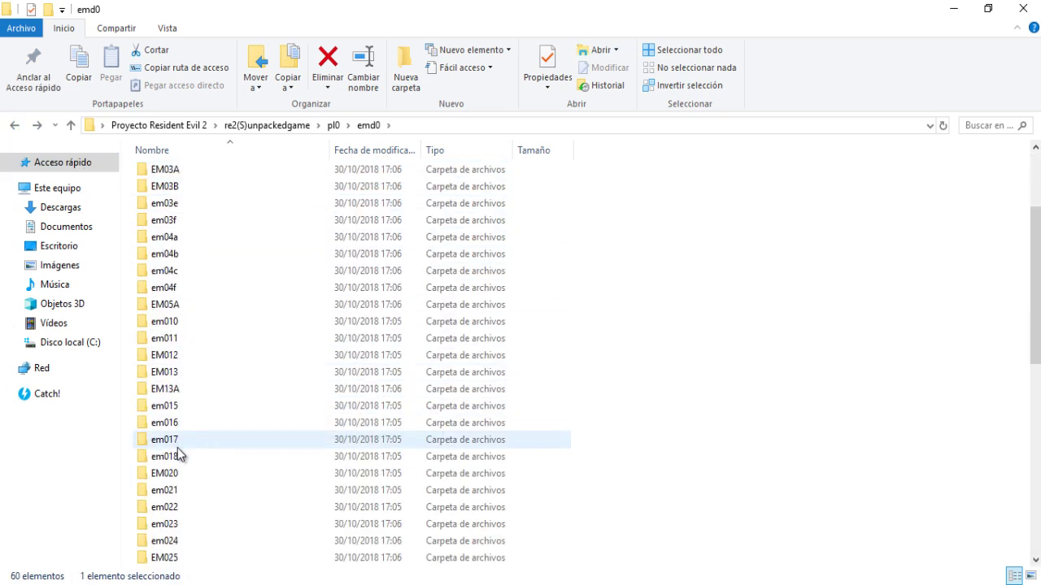
# Open the em010 folder, point out em010.OBJ and em010_00.ANI, and return to the pl0 folder.
pyautogui.doubleClick(177, 322)
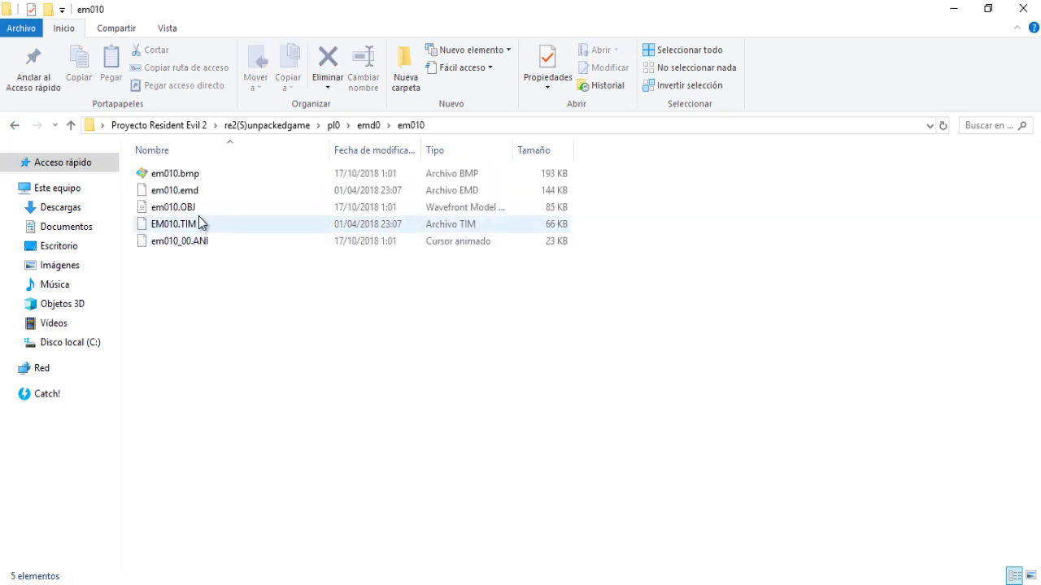
pyautogui.click(193, 209)
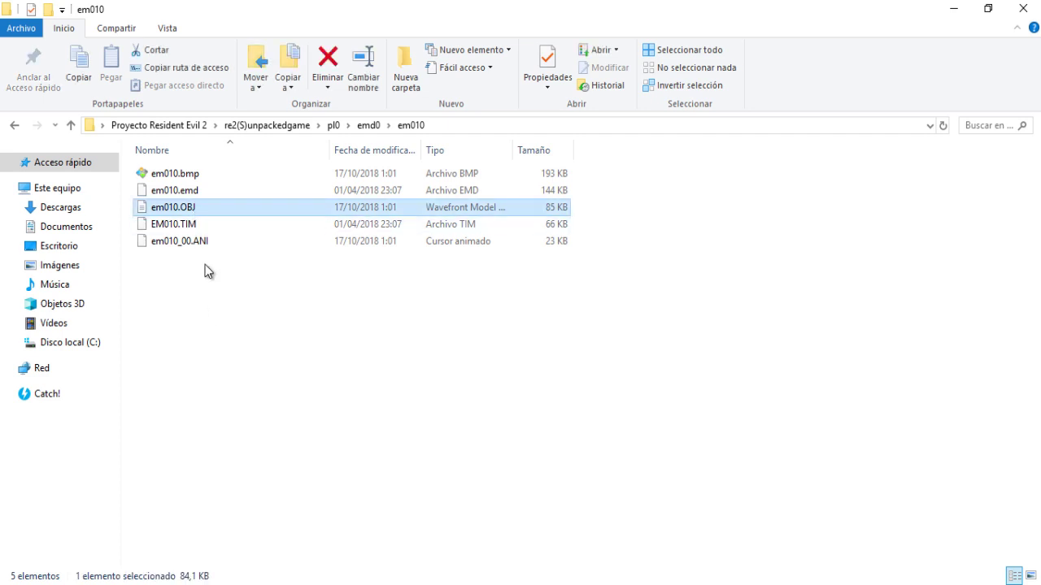
pyautogui.click(203, 242)
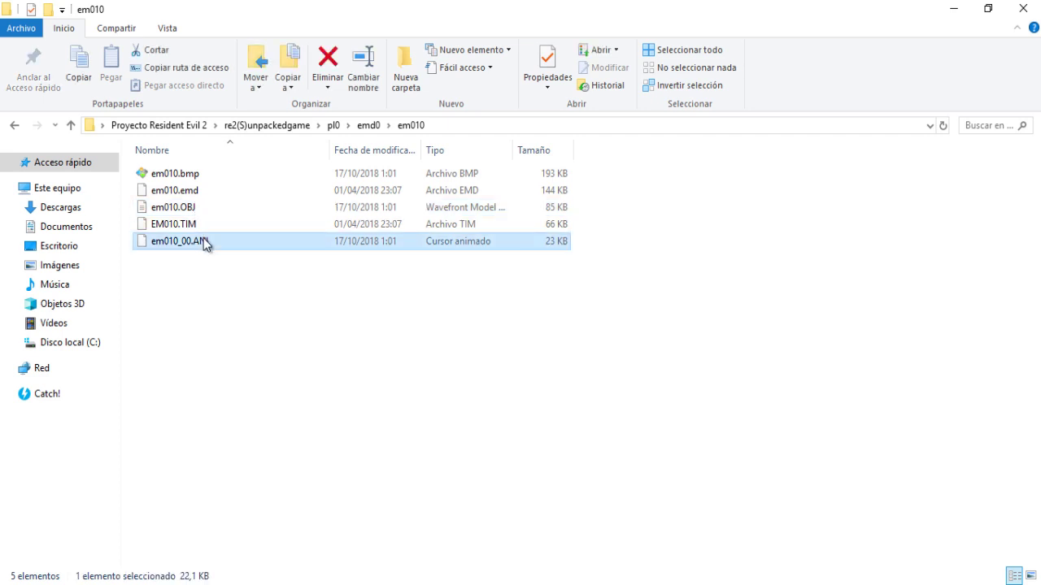
pyautogui.click(13, 126)
pyautogui.click(13, 127)
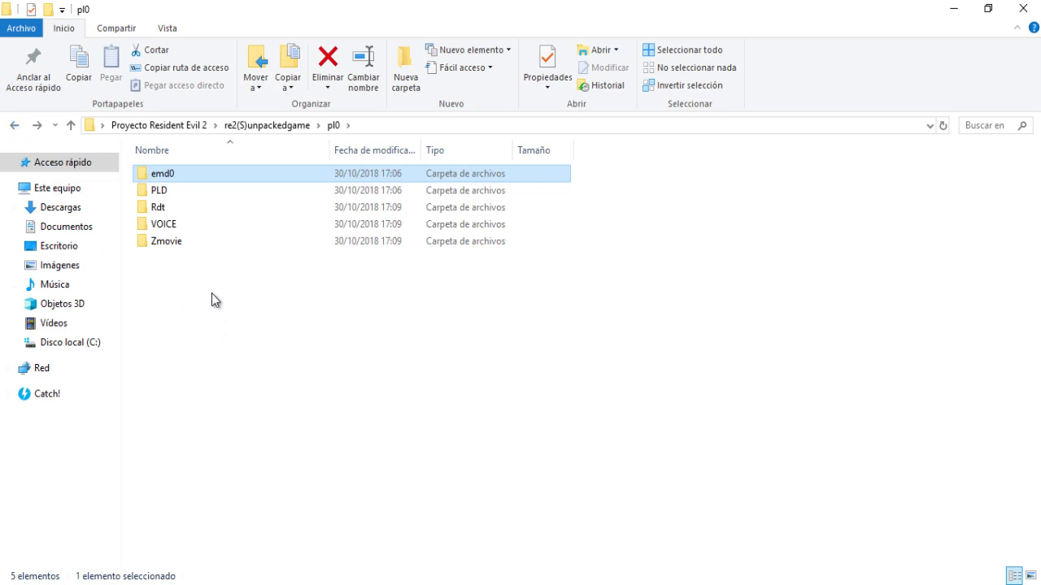
# Open the PL00 folder inside PLD, point out PL00.OBJ and PL00_00.ANI, and return to the PLD folder.
pyautogui.doubleClick(172, 191)
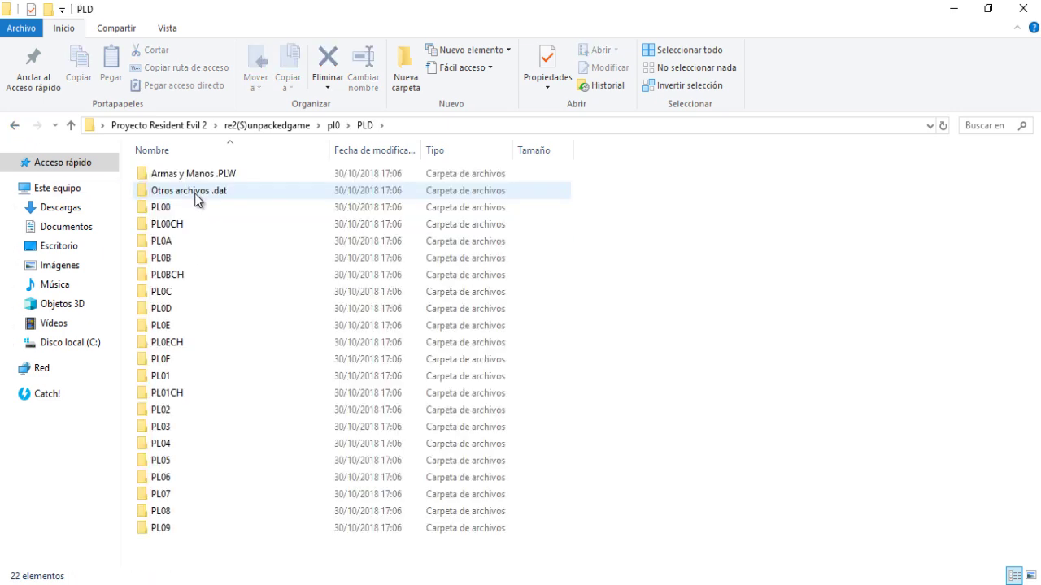
pyautogui.doubleClick(174, 209)
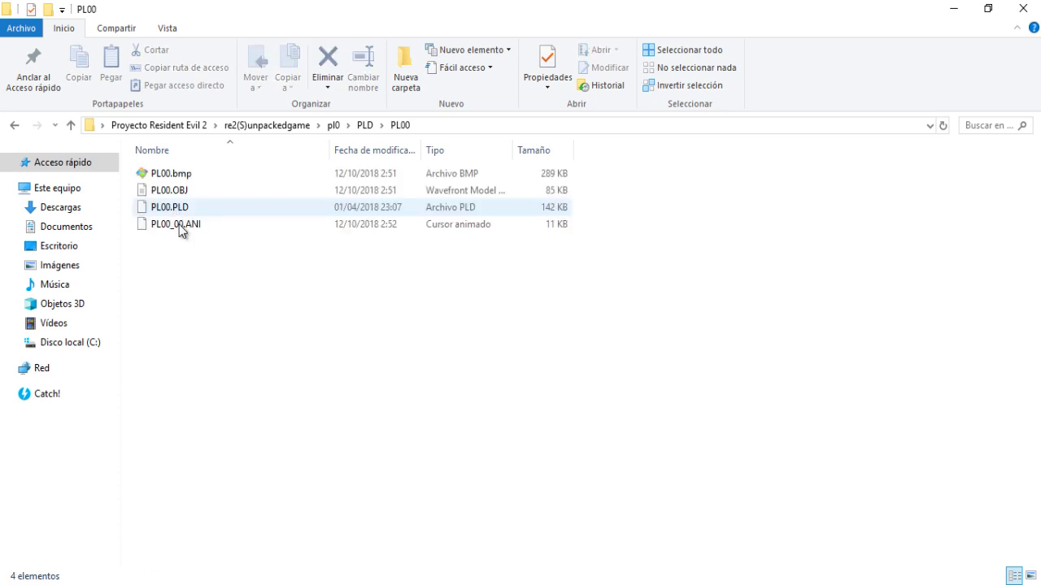
pyautogui.click(191, 192)
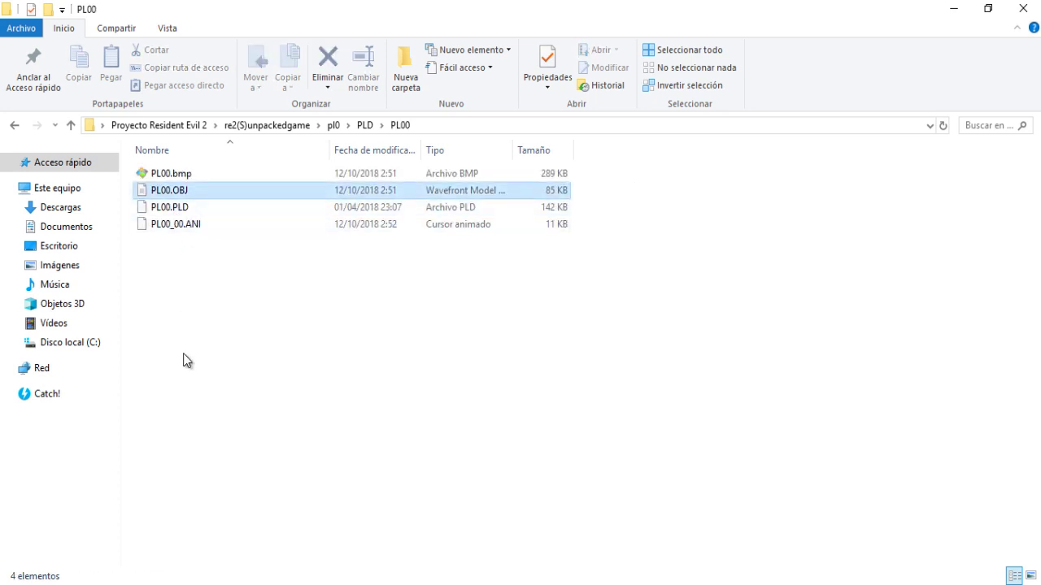
pyautogui.click(196, 228)
pyautogui.click(13, 127)
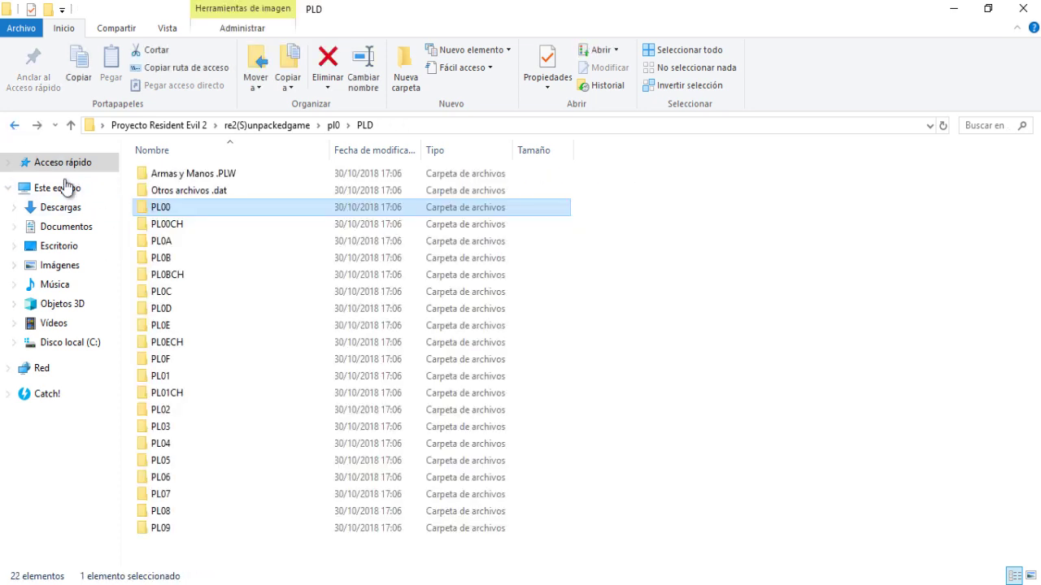
# Open the Armas y Manos .PLW folder and sort its files by type.
pyautogui.doubleClick(186, 176)
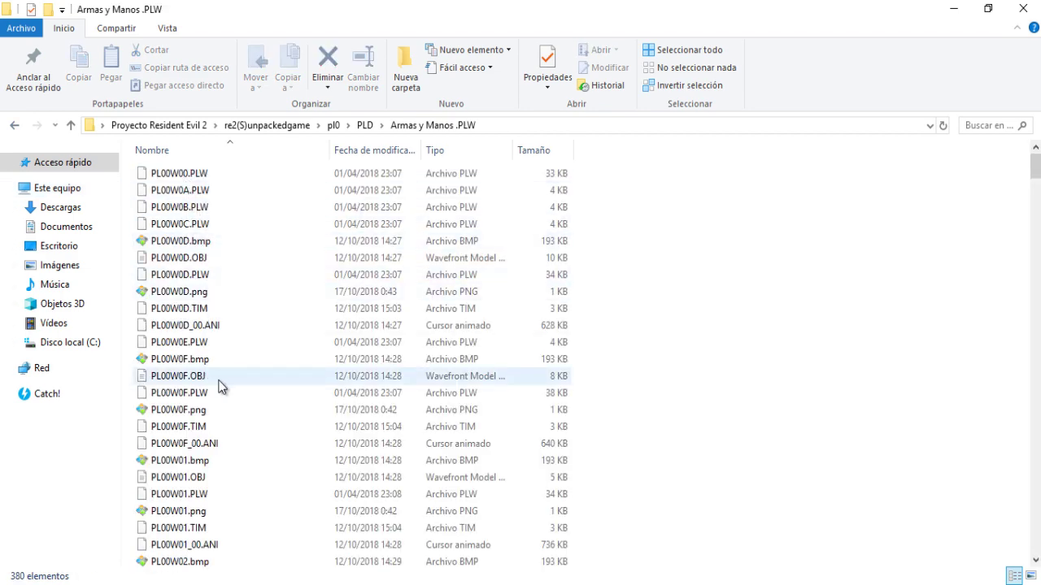
pyautogui.scroll(-20, 375, 459)
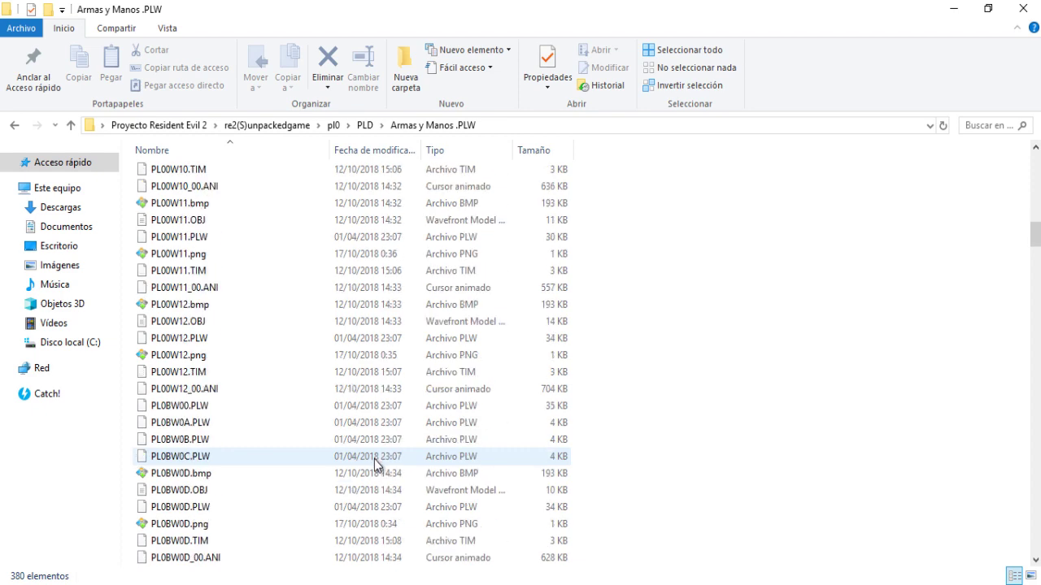
pyautogui.scroll(-11, 371, 466)
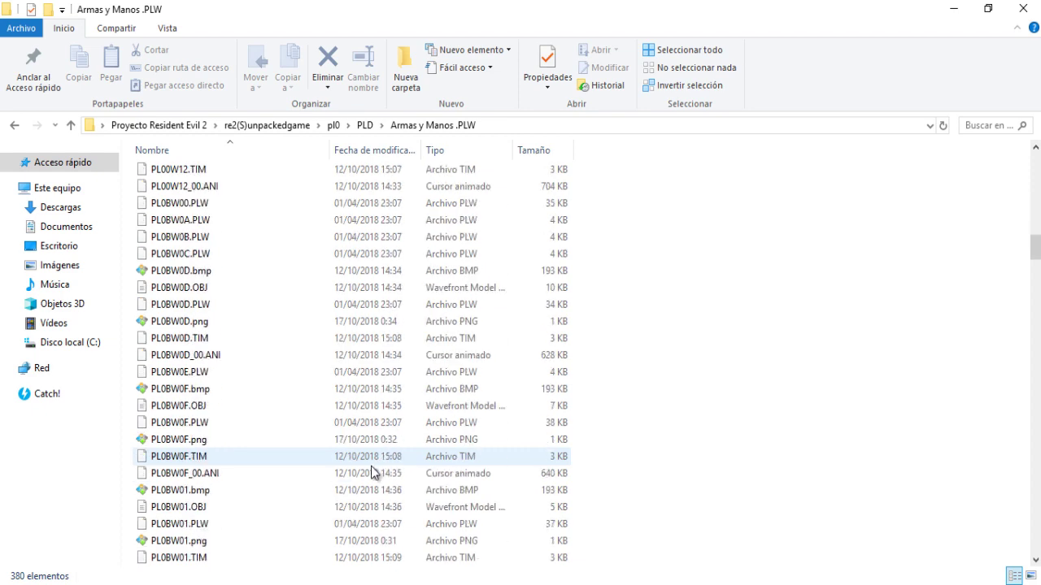
pyautogui.rightClick(724, 297)
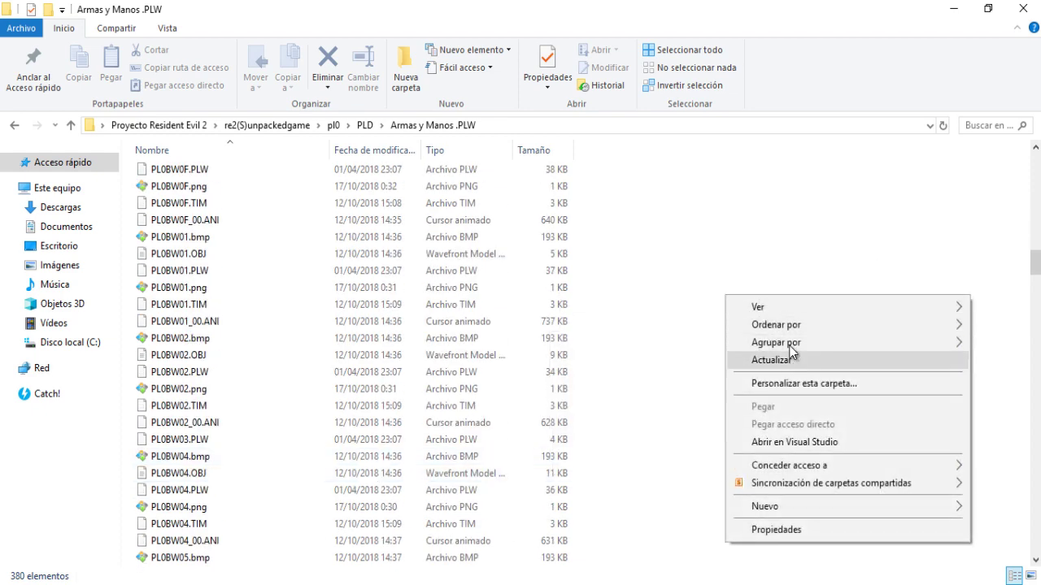
pyautogui.moveTo(782, 327)
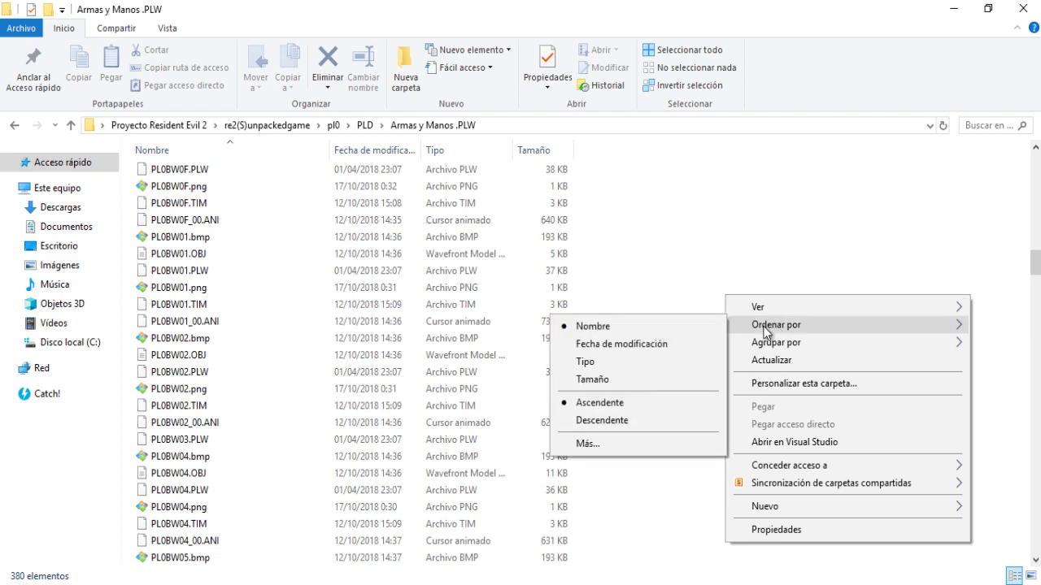
pyautogui.click(653, 365)
# Look through the weapon and hand files from the BMP textures to the OBJ models, and return to the PLD folder.
pyautogui.scroll(-5, 557, 439)
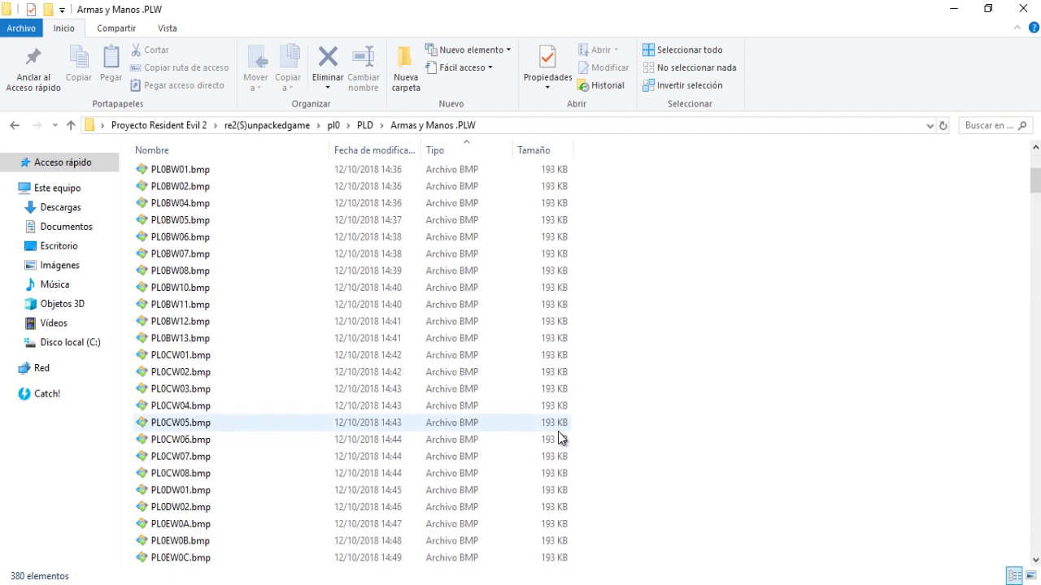
pyautogui.scroll(-10, 553, 455)
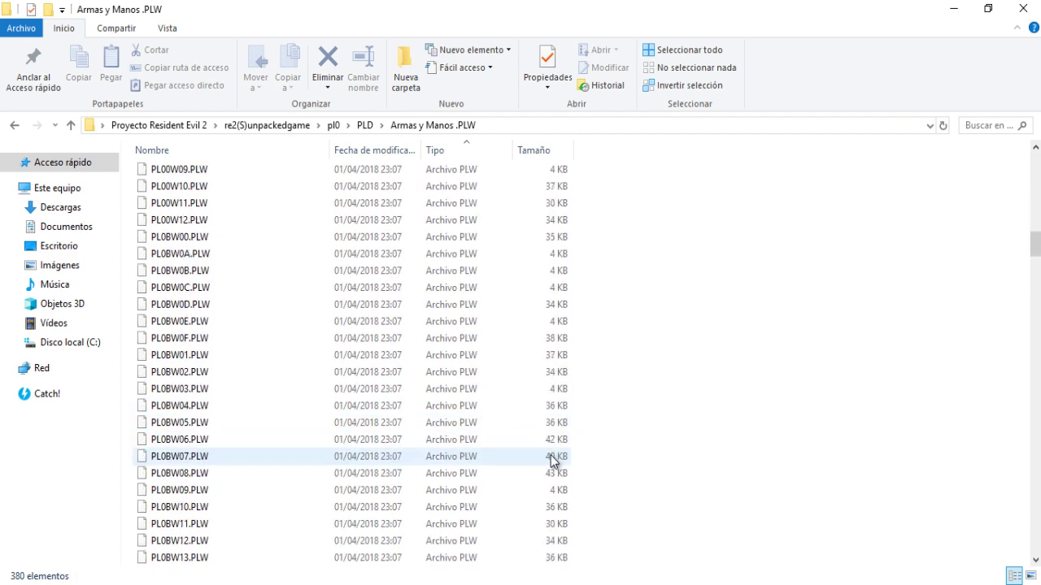
pyautogui.scroll(-20, 552, 462)
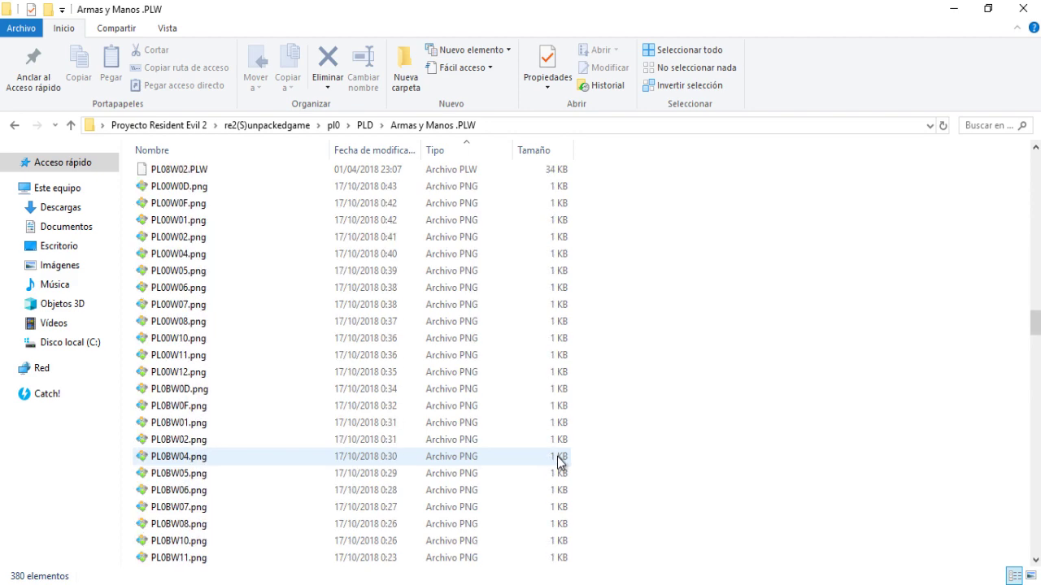
pyautogui.scroll(-20, 558, 462)
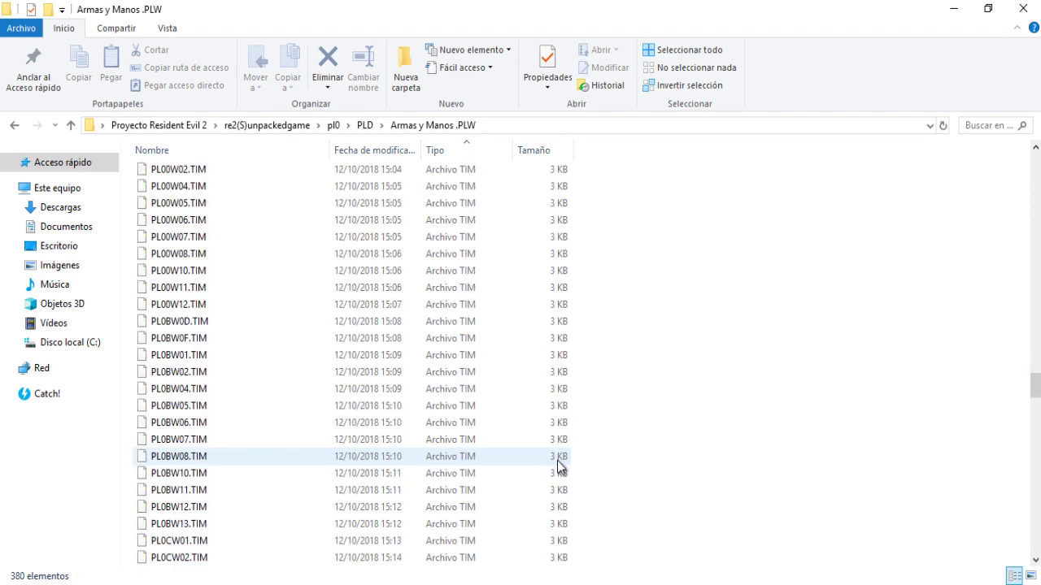
pyautogui.scroll(-20, 557, 461)
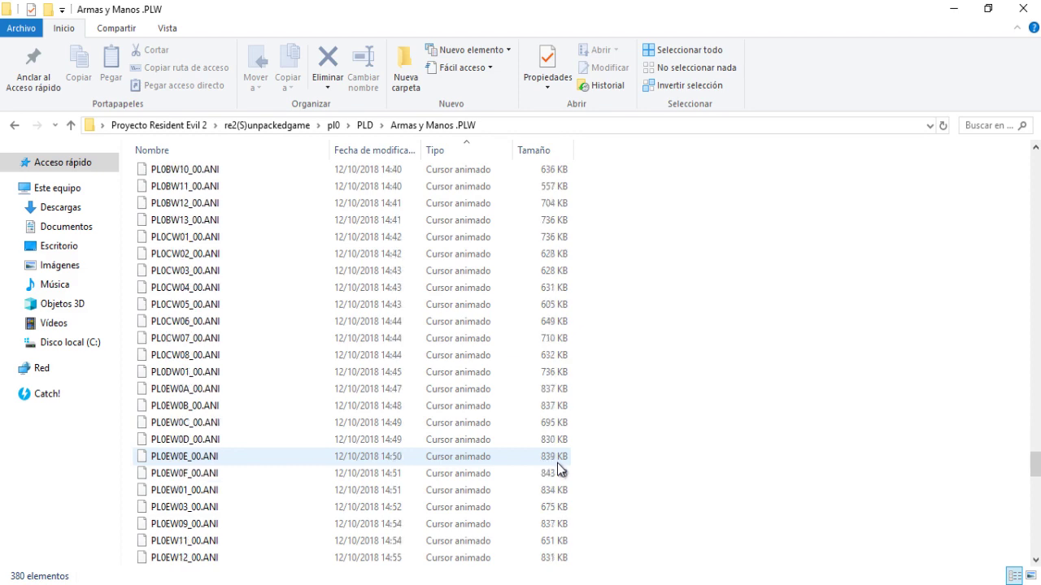
pyautogui.scroll(-20, 557, 462)
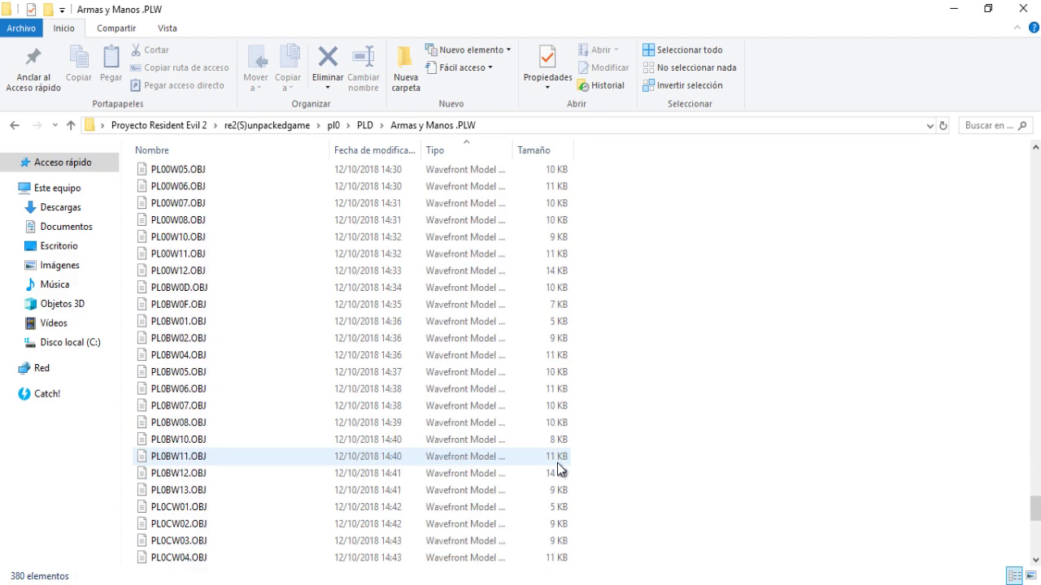
pyautogui.click(14, 126)
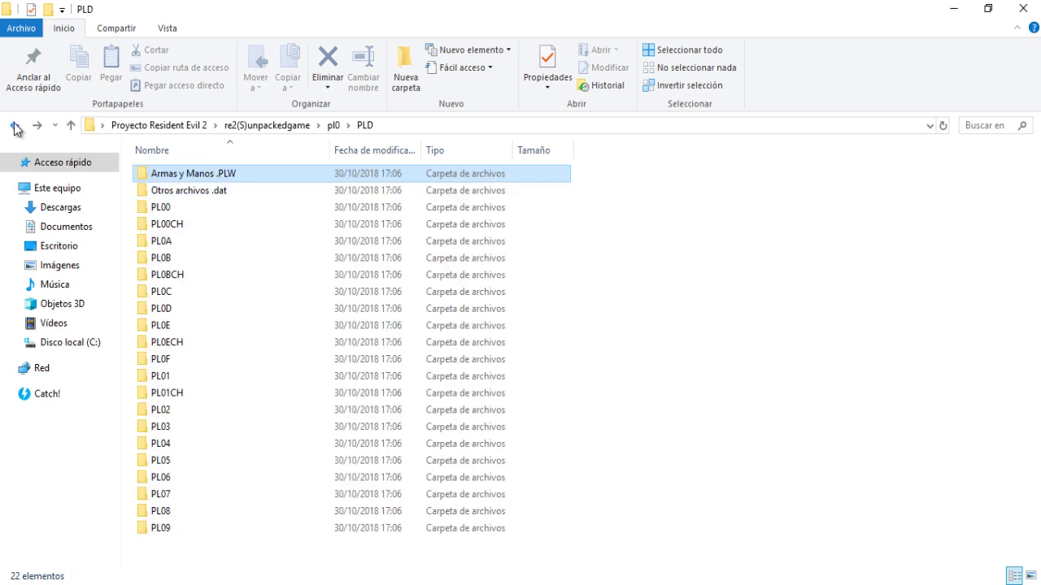
# Revisit the PL00 folder's files and go back up to the pl0 folder.
pyautogui.doubleClick(168, 208)
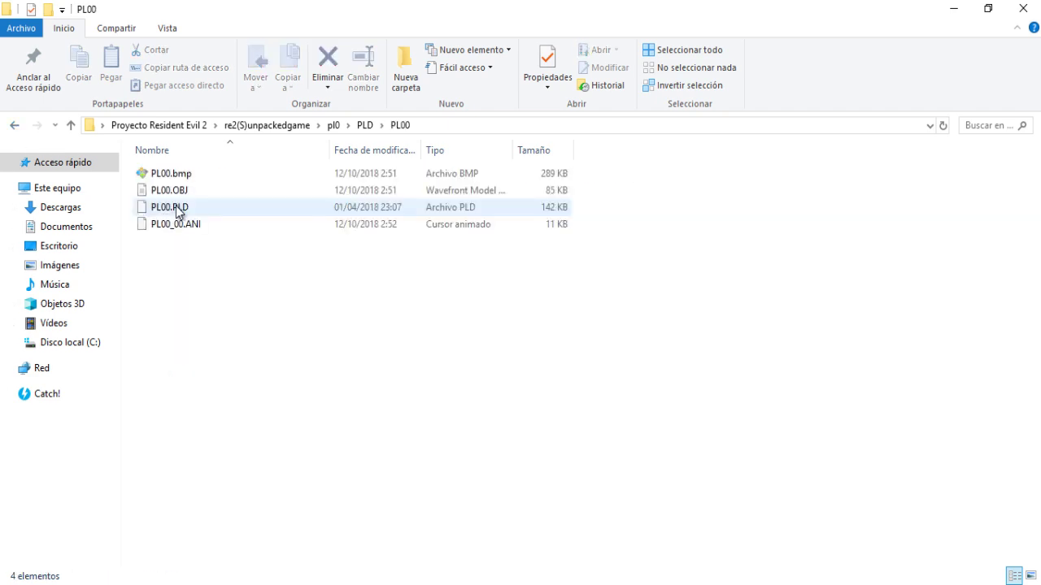
pyautogui.click(14, 126)
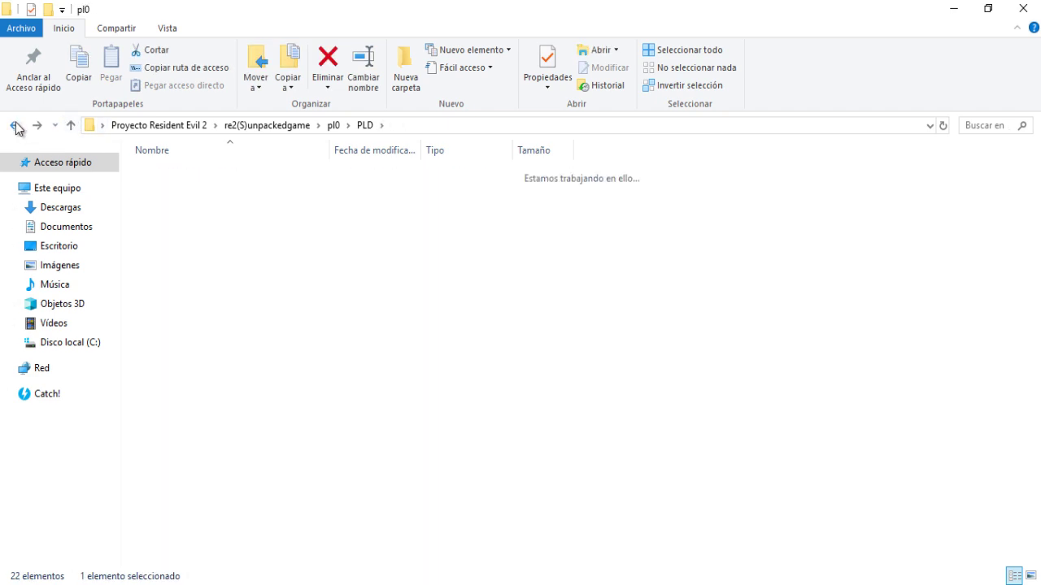
pyautogui.click(15, 126)
# Open room0000 inside the Rdt folder, view the esp16_000004_01b.png effect texture in Honeyview, and close the viewer.
pyautogui.doubleClick(163, 207)
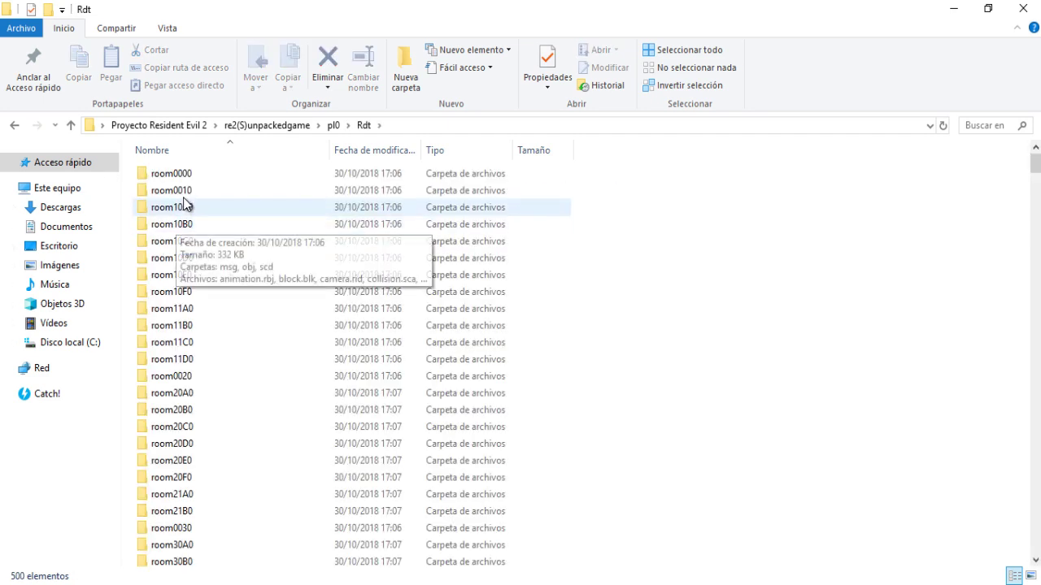
pyautogui.click(181, 174)
pyautogui.doubleClick(181, 175)
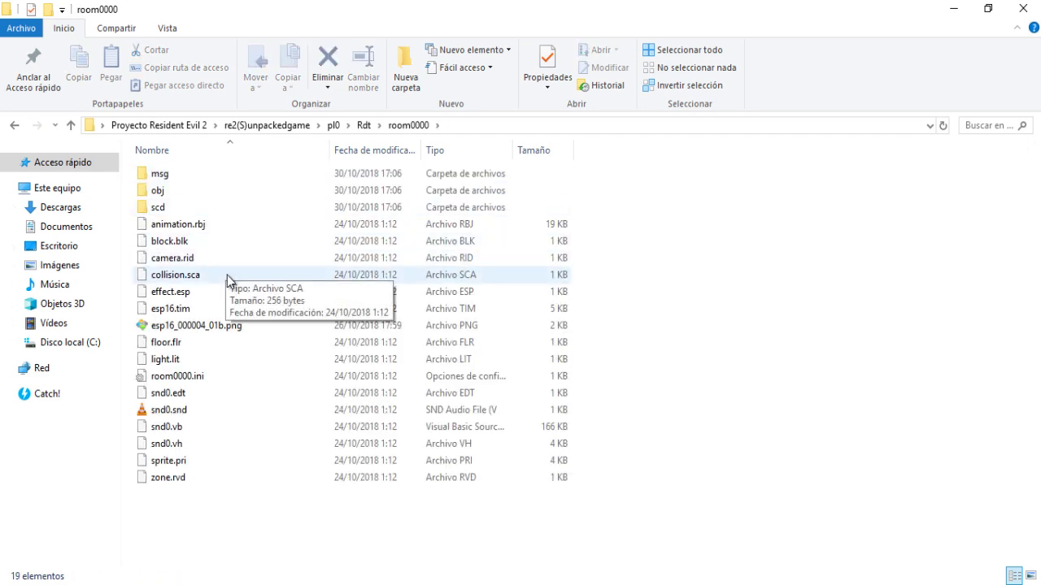
pyautogui.doubleClick(208, 326)
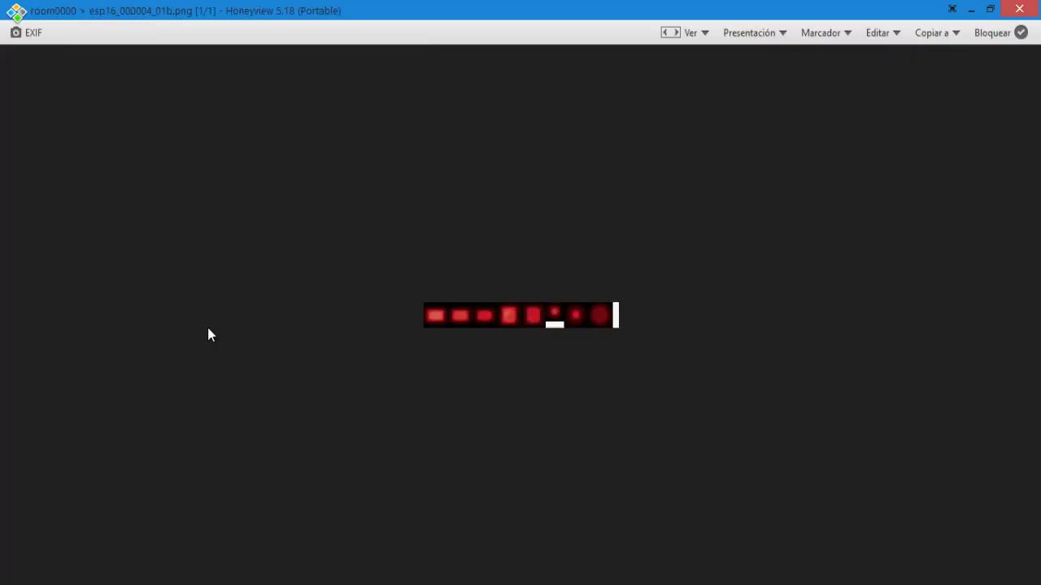
pyautogui.click(1016, 9)
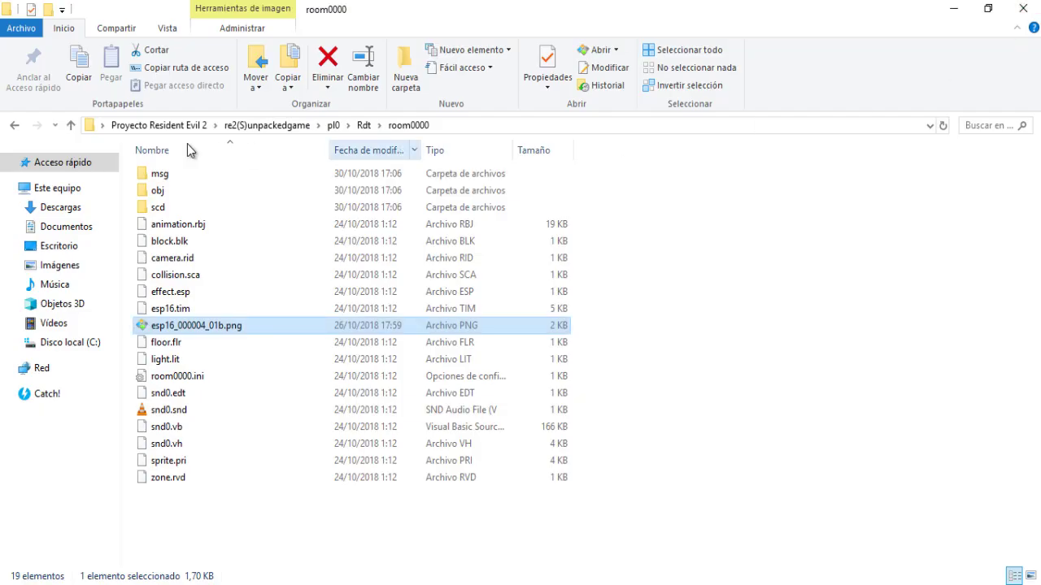
# Open the obj folder of room10B0 and point out model01.OBJ, model02.OBJ and model03.OBJ by selecting each in turn.
pyautogui.click(11, 129)
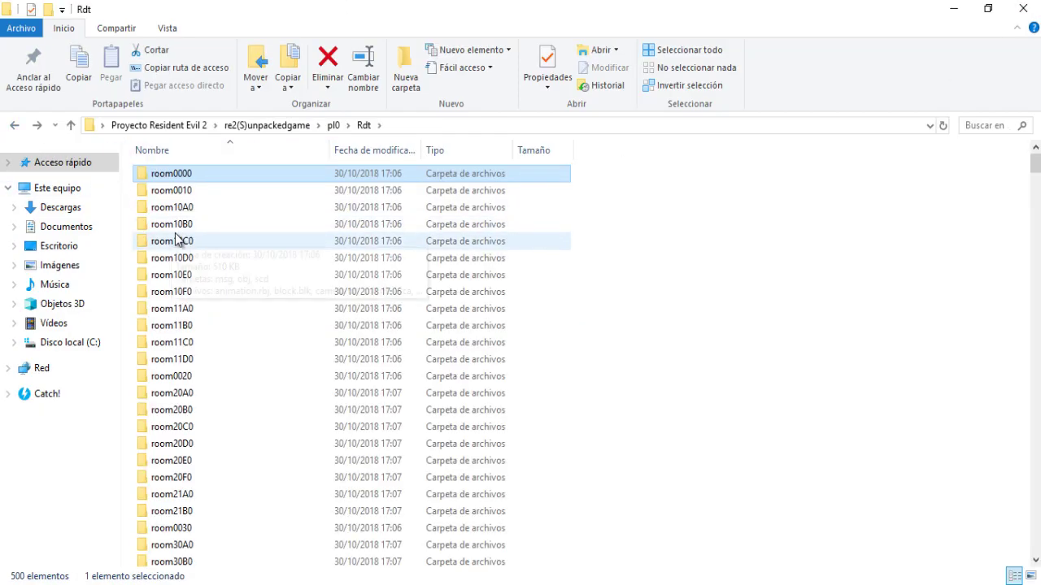
pyautogui.doubleClick(181, 228)
pyautogui.doubleClick(177, 189)
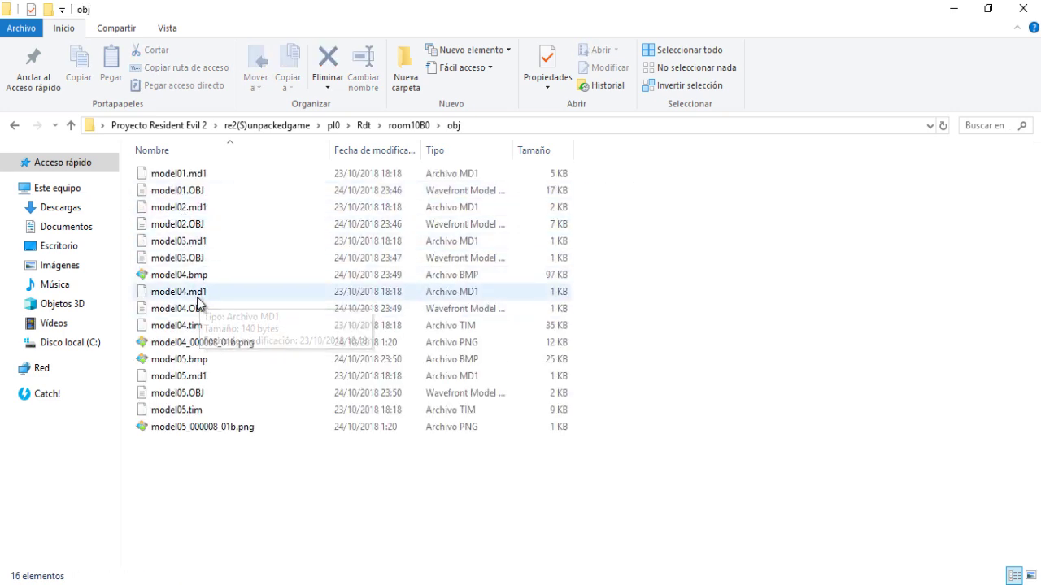
pyautogui.click(198, 259)
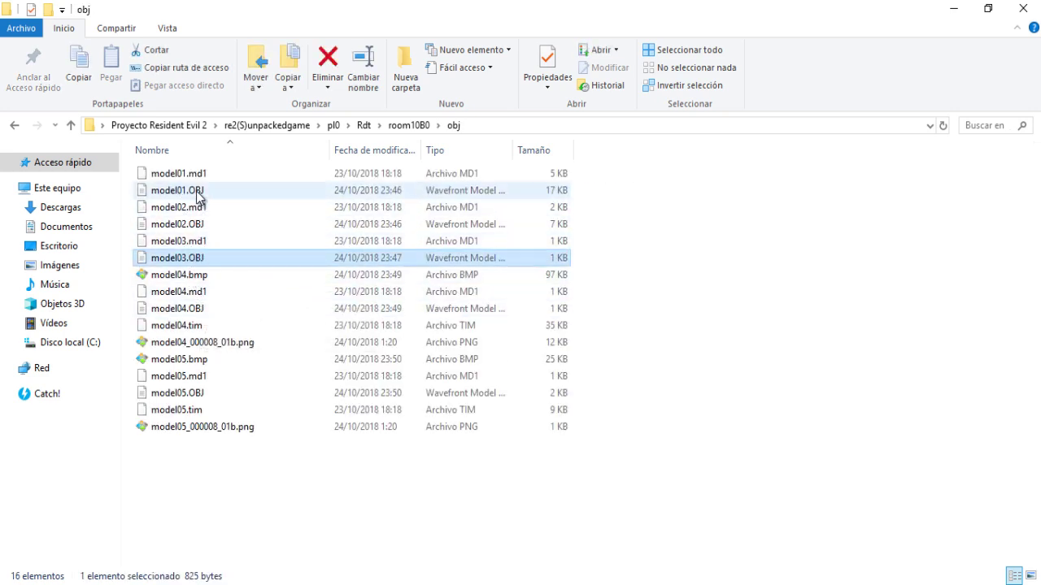
pyautogui.click(201, 191)
pyautogui.click(195, 227)
pyautogui.click(194, 258)
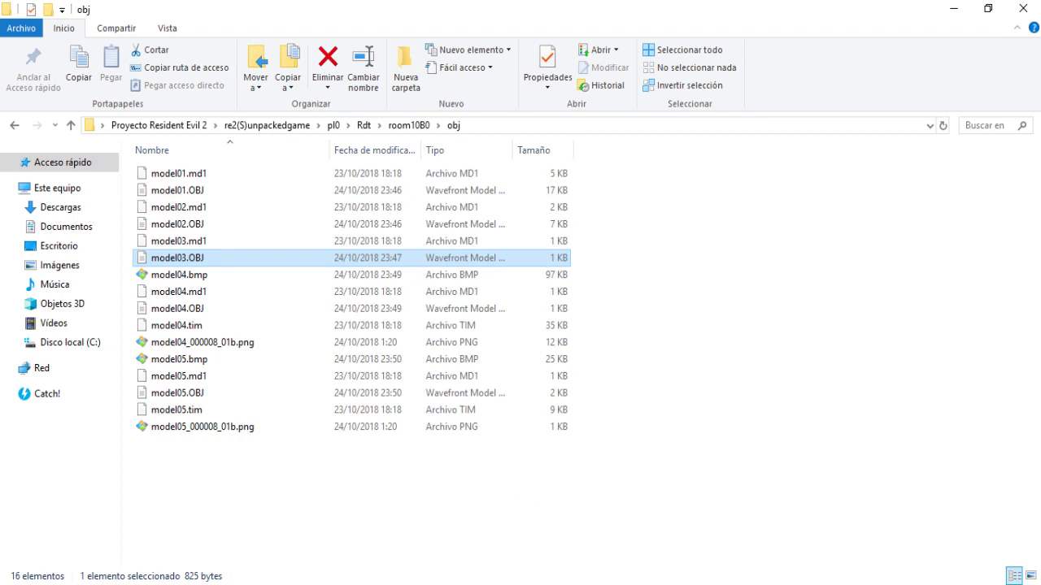
# Switch to RE2MV and browse its file-opening dialog from the DOOR folder to re2(S)unpackedgame\pl0\Rdt.
pyautogui.moveTo(431, 583)
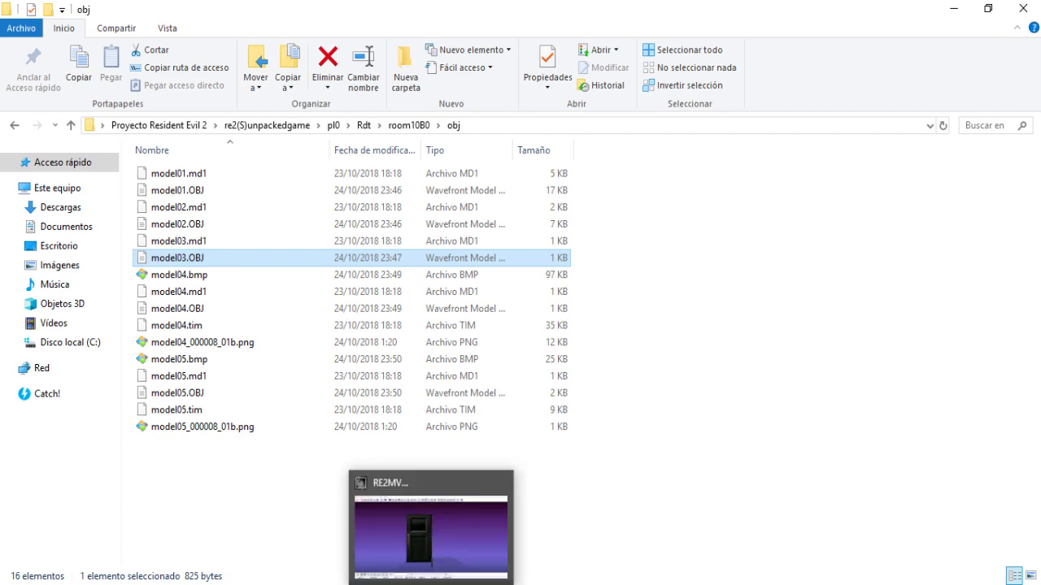
pyautogui.click(431, 583)
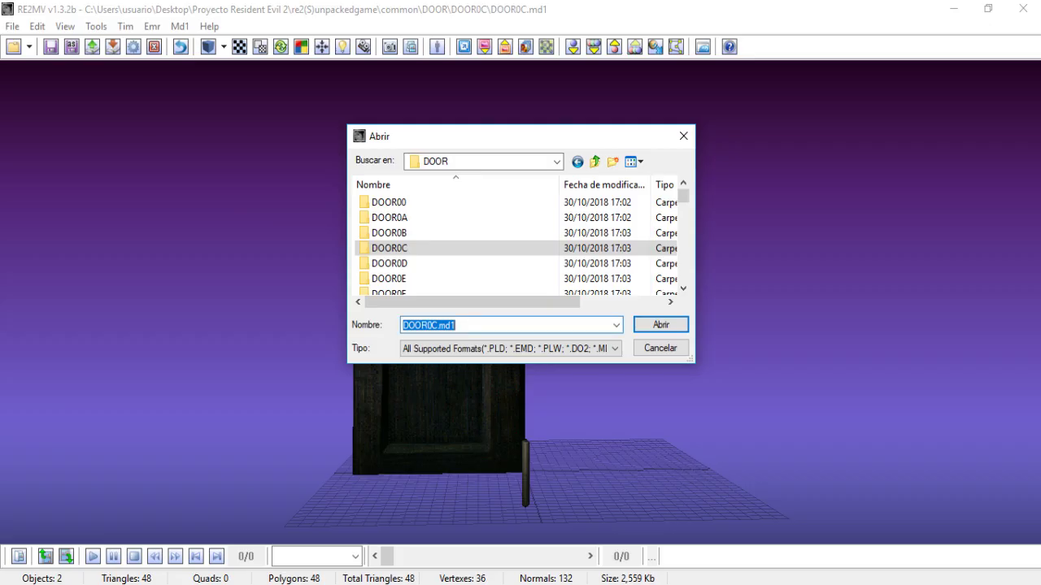
pyautogui.click(596, 162)
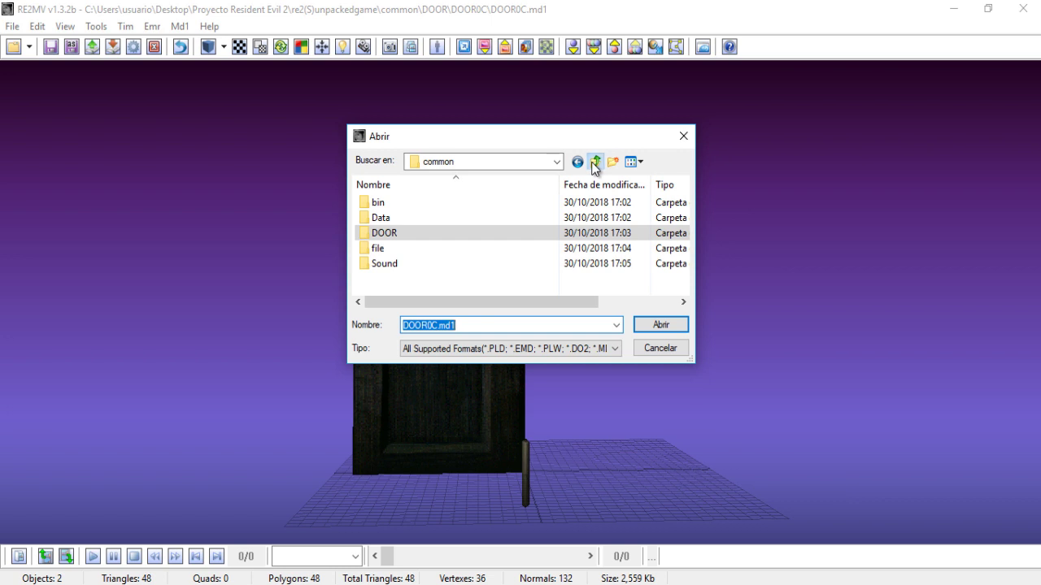
pyautogui.click(596, 162)
pyautogui.click(387, 236)
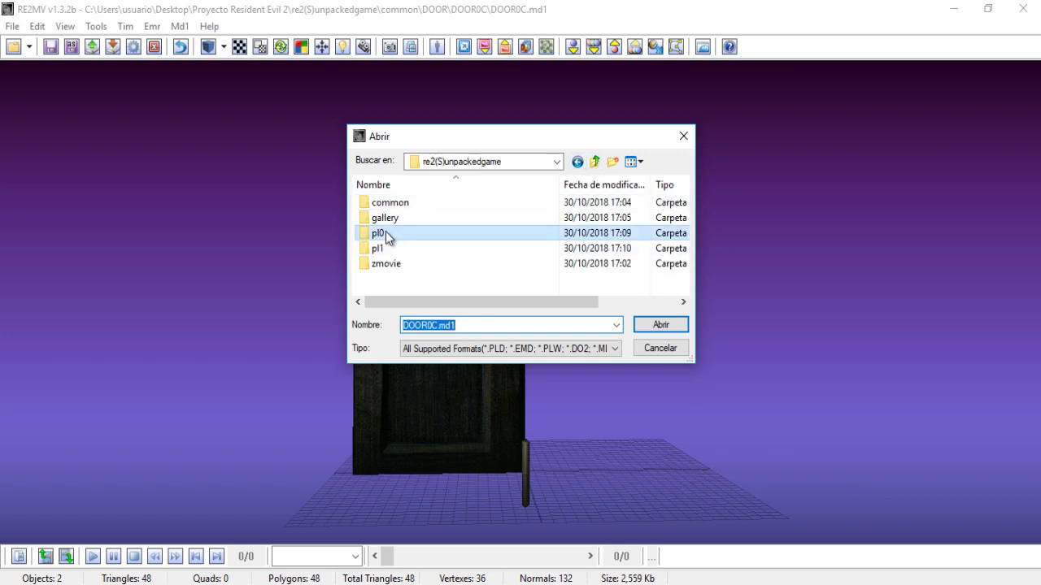
pyautogui.doubleClick(387, 236)
pyautogui.doubleClick(388, 235)
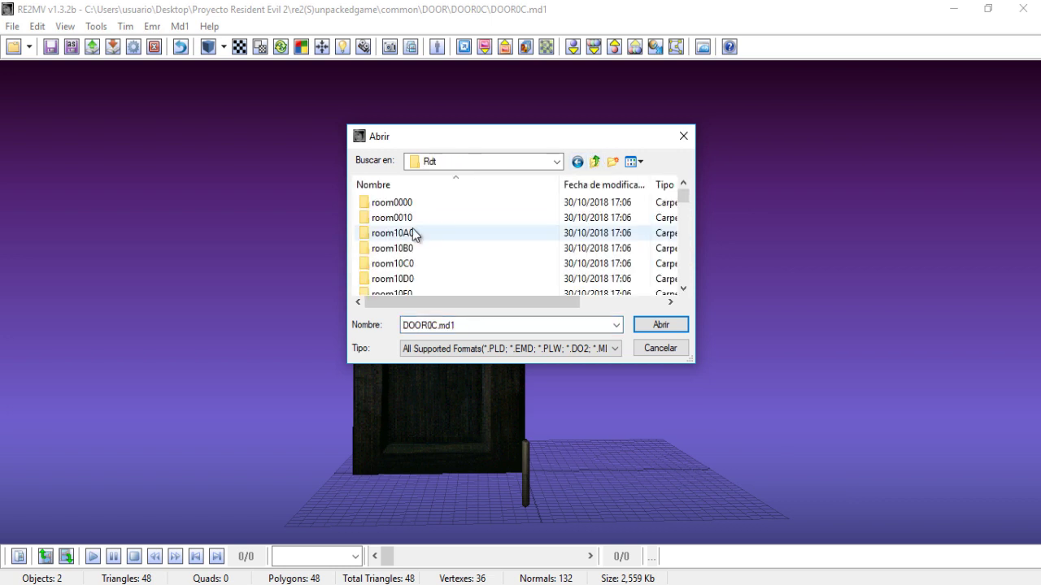
# Check the obj folder of room11B0 for models and return to the Rdt folder.
pyautogui.scroll(-1, 441, 252)
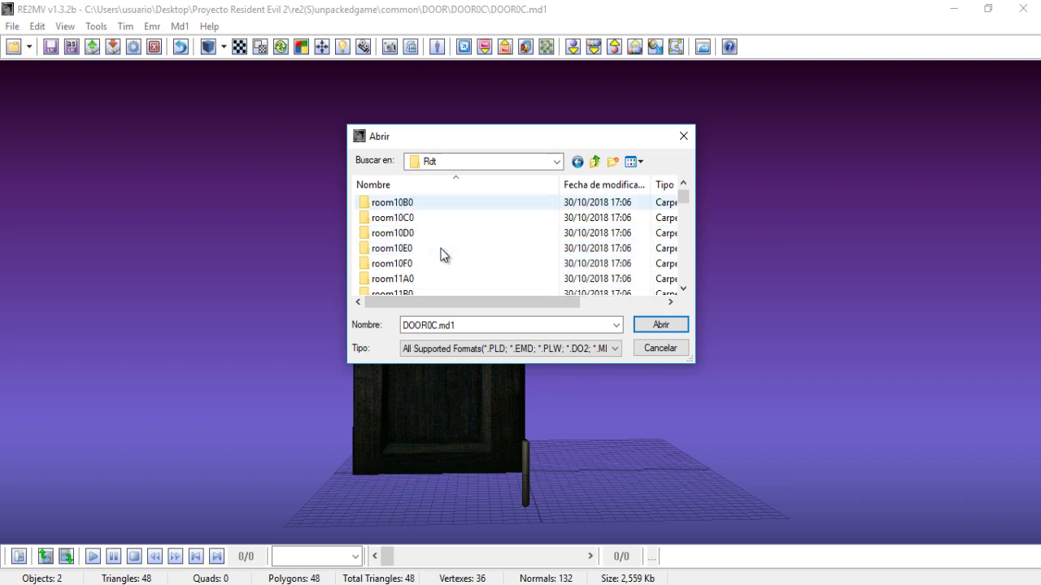
pyautogui.scroll(-1, 441, 255)
pyautogui.doubleClick(408, 248)
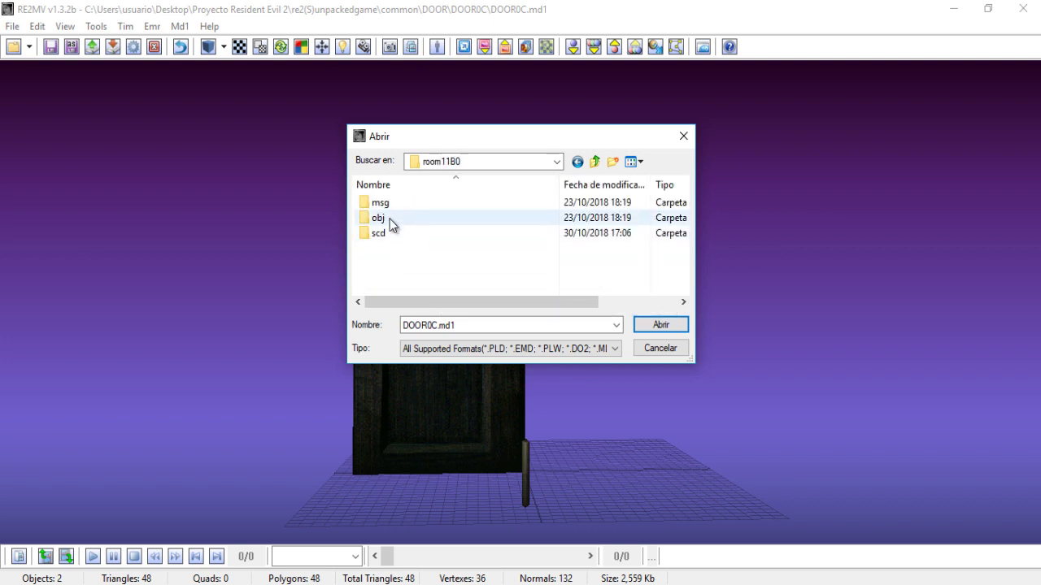
pyautogui.doubleClick(390, 219)
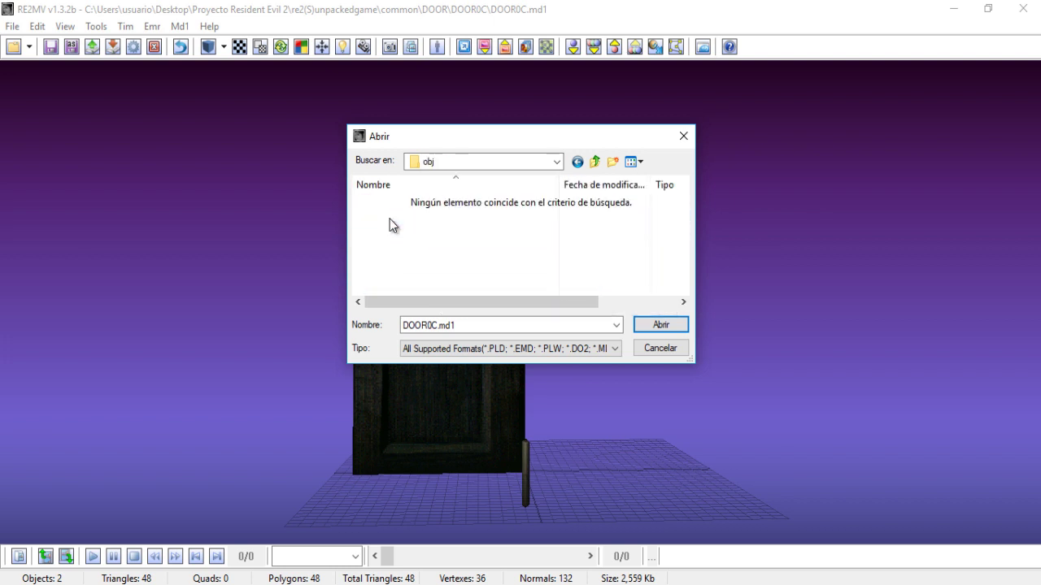
pyautogui.click(594, 162)
pyautogui.click(595, 162)
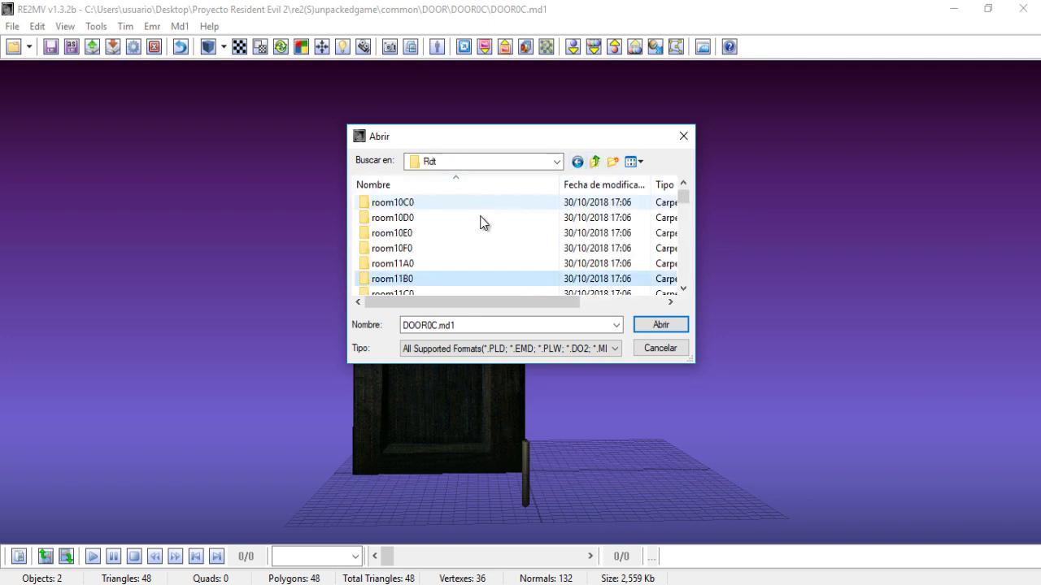
# Load model00.md1 from room10E0's obj folder and inspect it from a higher angle.
pyautogui.doubleClick(412, 232)
pyautogui.doubleClick(407, 220)
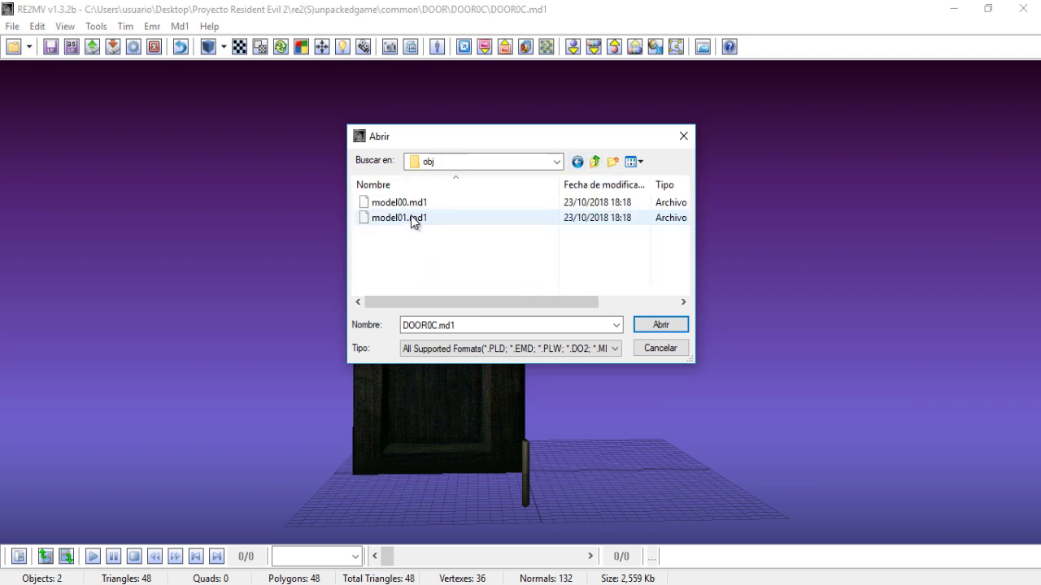
pyautogui.click(418, 204)
pyautogui.click(648, 326)
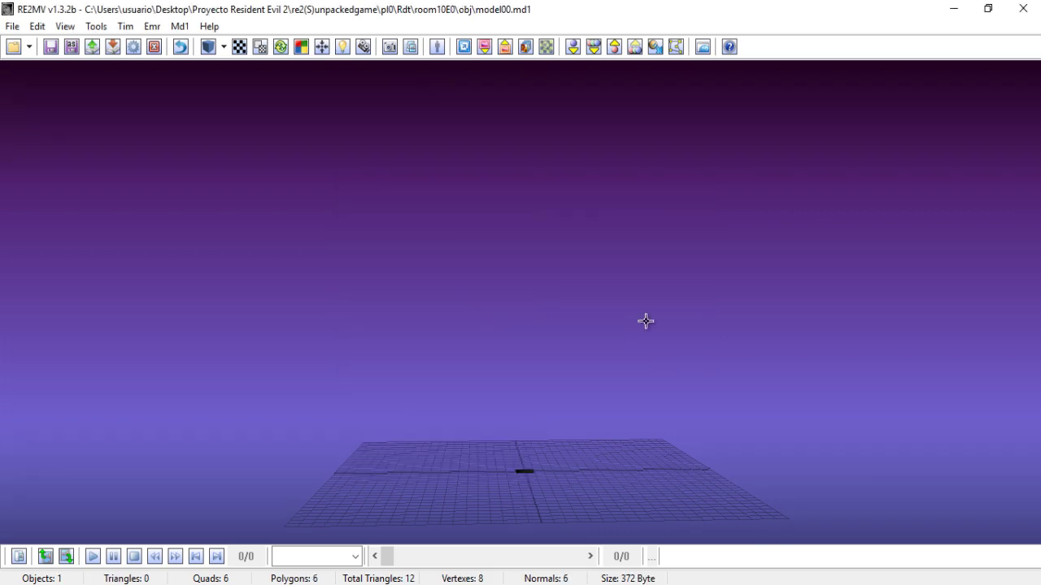
pyautogui.moveTo(564, 350); pyautogui.dragTo(559, 425)
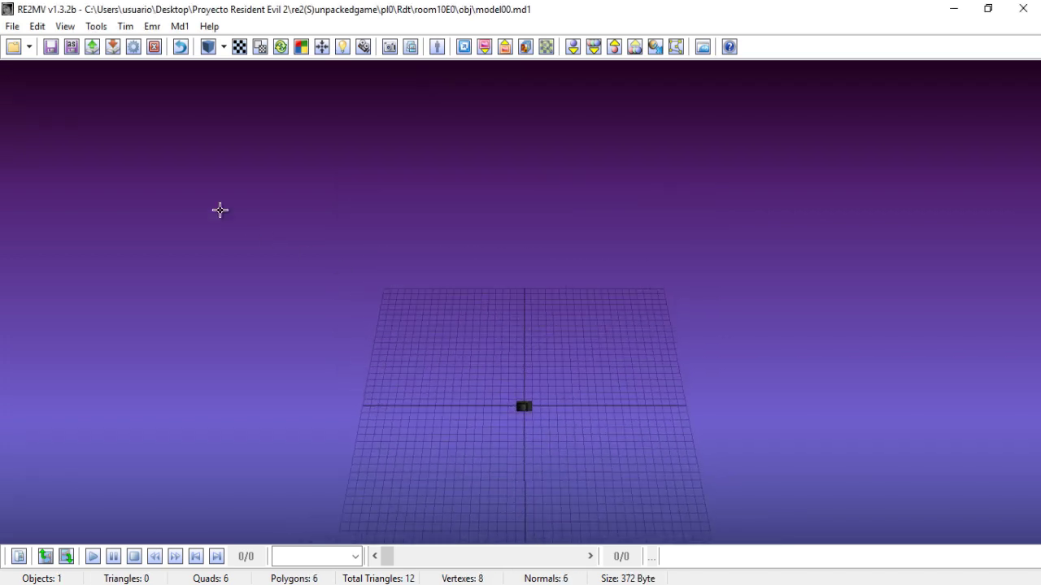
# Load model01.md1 from room10E0's obj folder and examine the crank-shaped object up close.
pyautogui.click(12, 46)
pyautogui.click(426, 218)
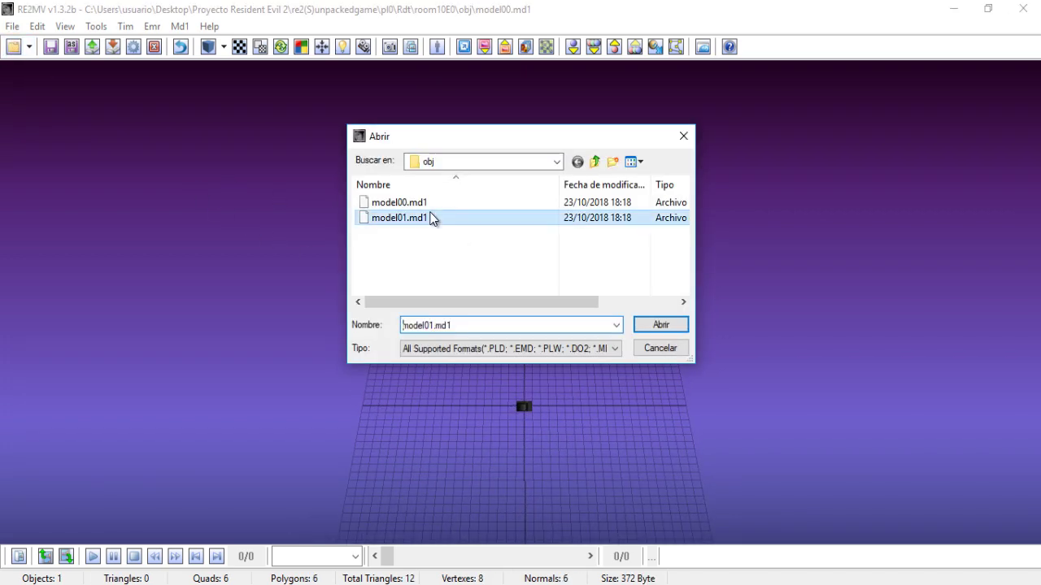
pyautogui.click(657, 326)
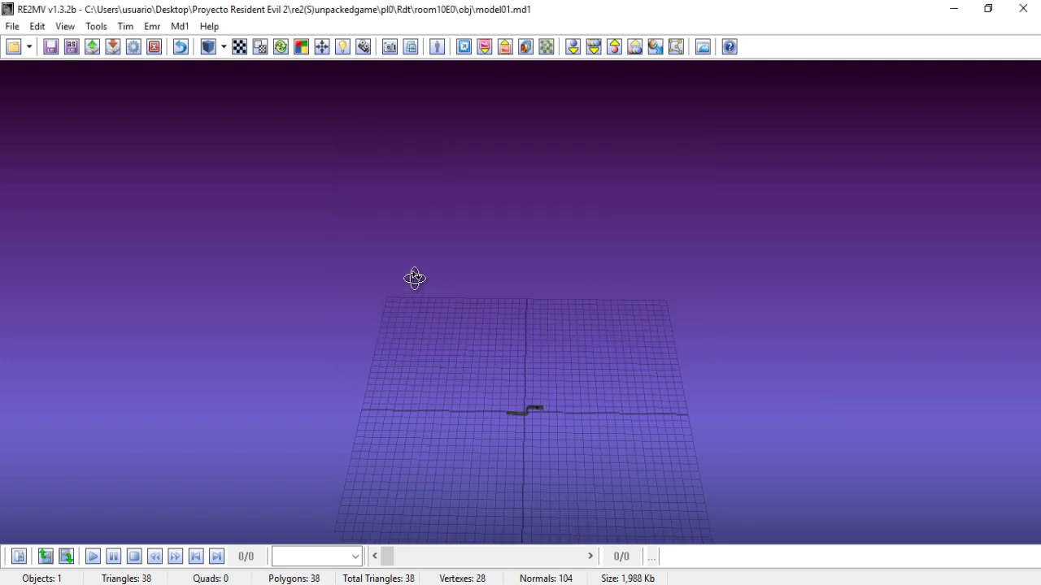
pyautogui.moveTo(414, 276); pyautogui.dragTo(447, 409)
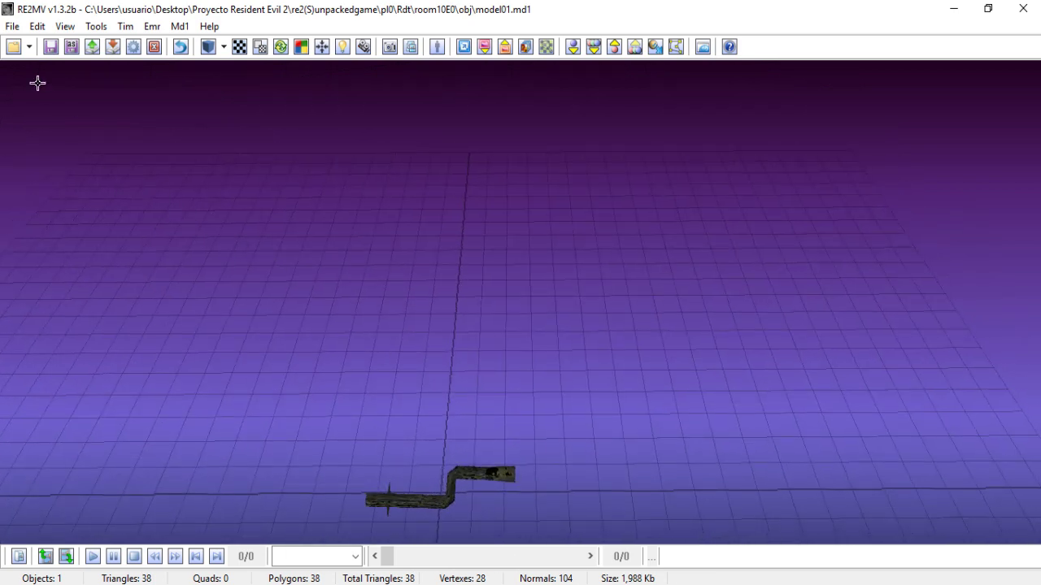
# Load model00.md1 from room30A0's obj folder and inspect the block of crate-textured panels.
pyautogui.click(12, 47)
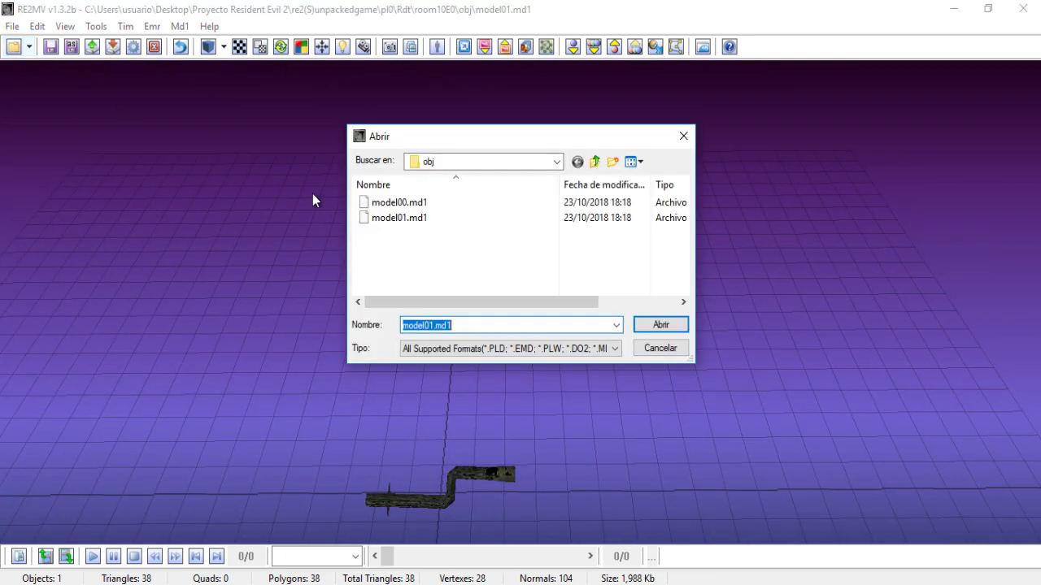
pyautogui.click(597, 162)
pyautogui.click(593, 166)
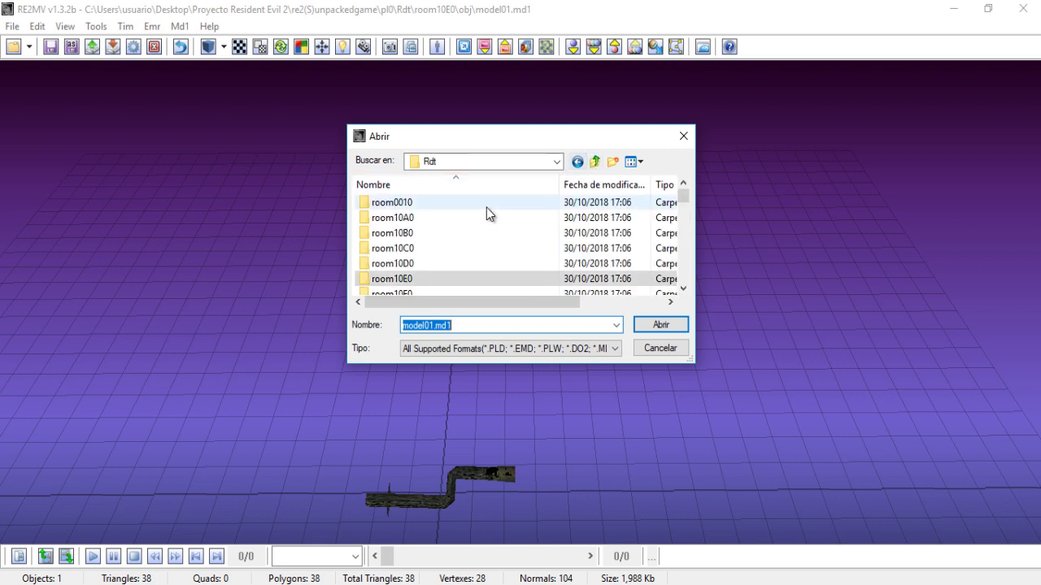
pyautogui.scroll(-5, 436, 277)
pyautogui.scroll(-5, 432, 244)
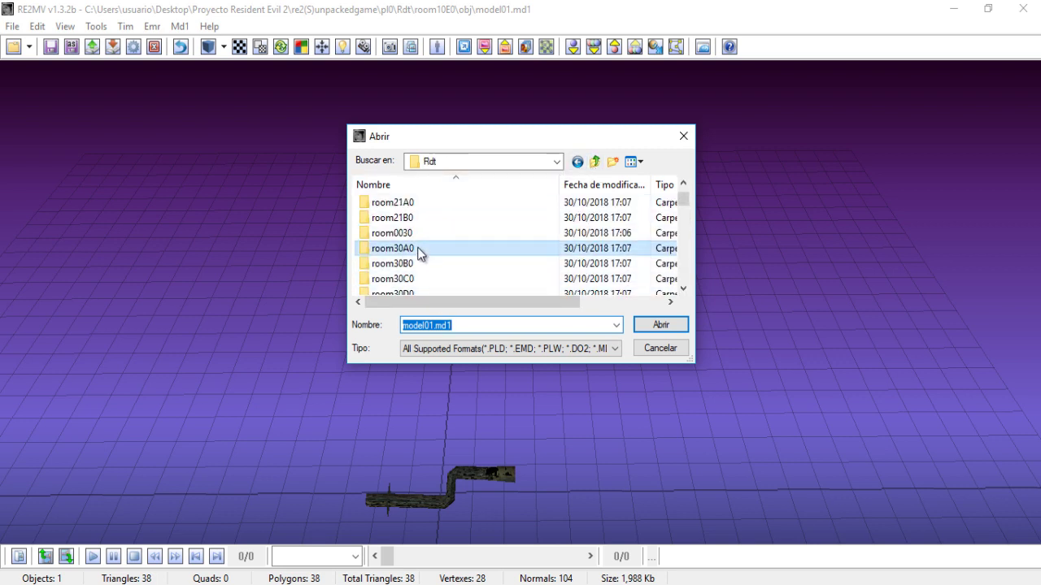
pyautogui.doubleClick(422, 248)
pyautogui.doubleClick(395, 219)
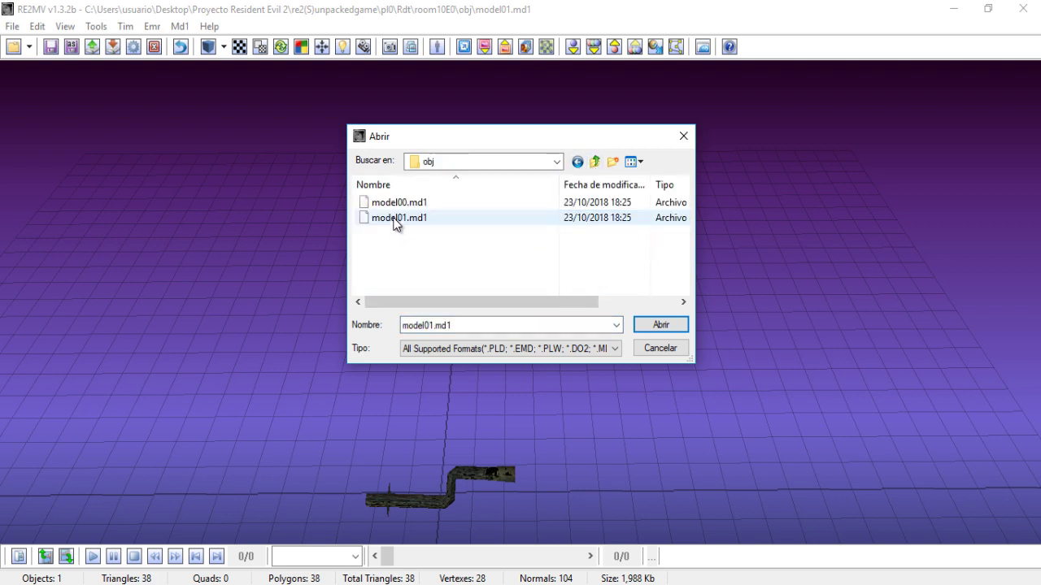
pyautogui.click(400, 203)
pyautogui.click(661, 326)
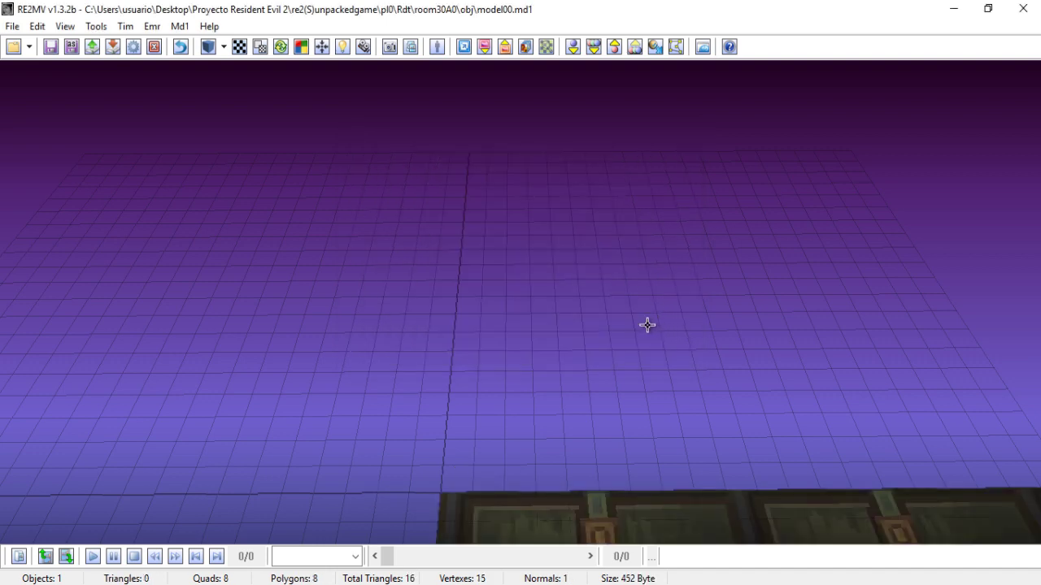
pyautogui.moveTo(653, 384); pyautogui.dragTo(560, 265)
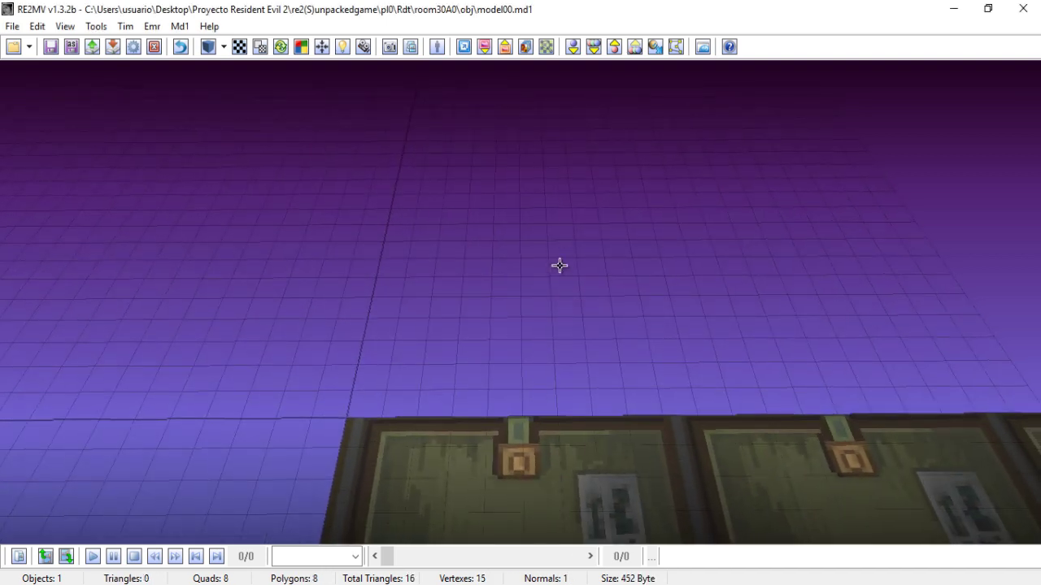
pyautogui.moveTo(585, 346); pyautogui.dragTo(578, 394)
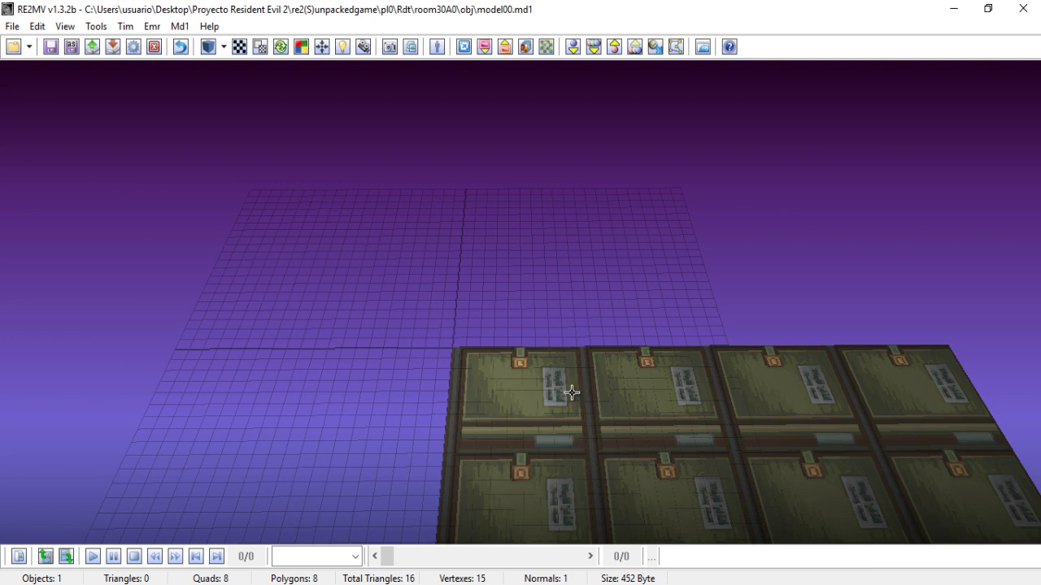
# Load model00.md1 from room40A0's obj folder and view the whole stepped arrangement of crate-textured panels.
pyautogui.click(13, 47)
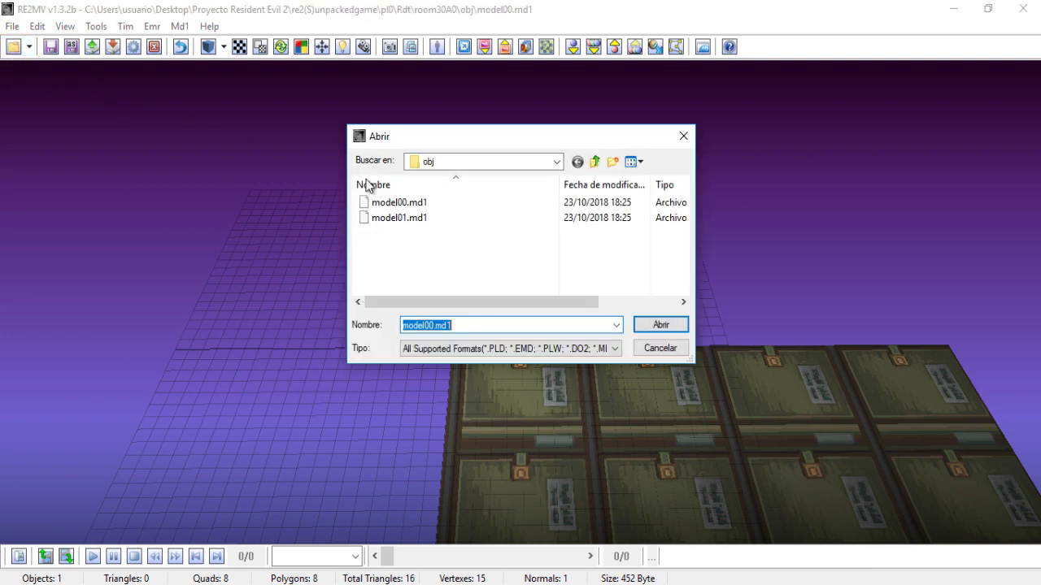
pyautogui.click(594, 162)
pyautogui.click(594, 163)
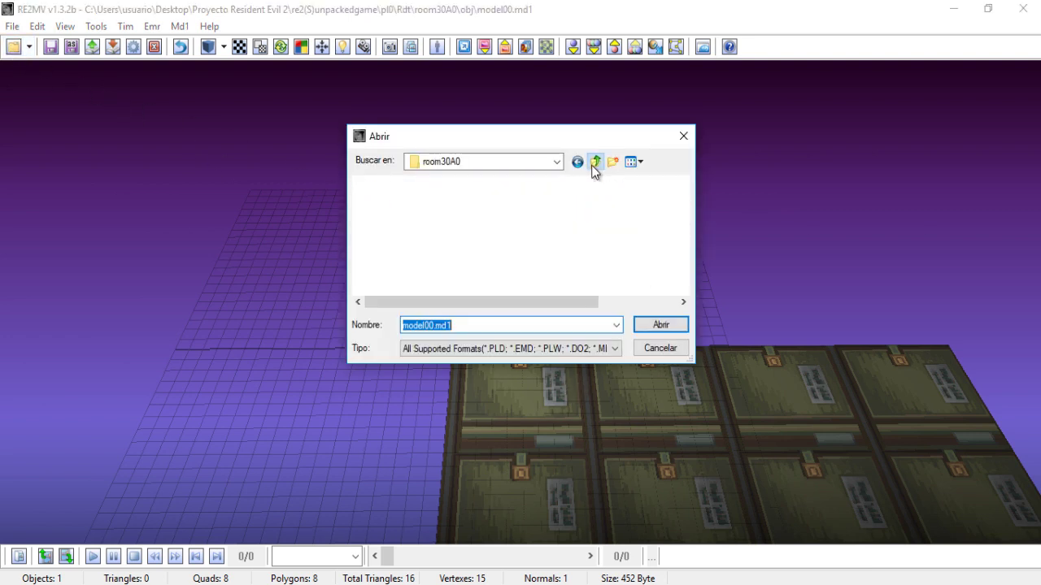
pyautogui.scroll(-2, 492, 268)
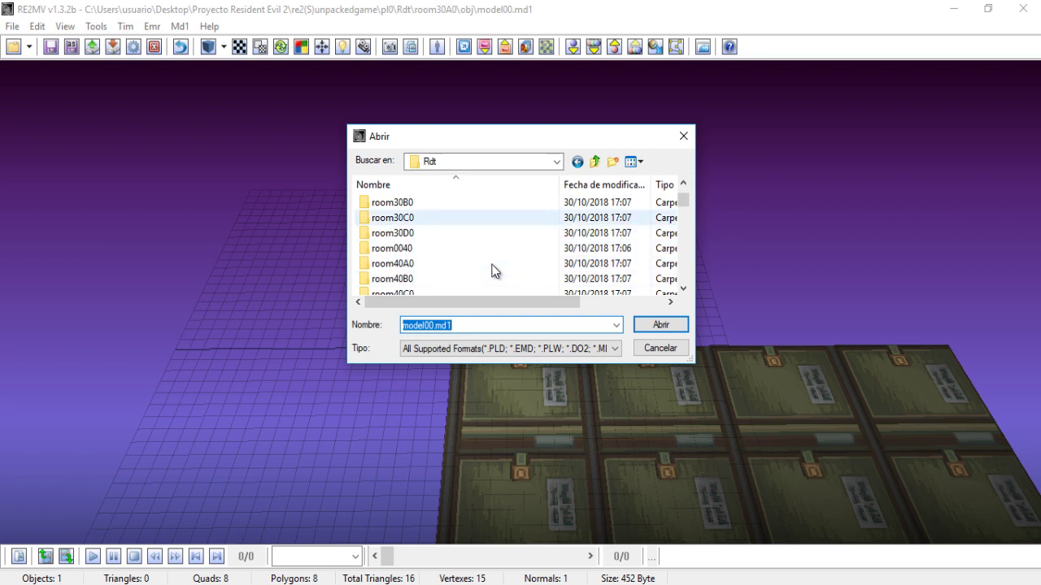
pyautogui.doubleClick(425, 264)
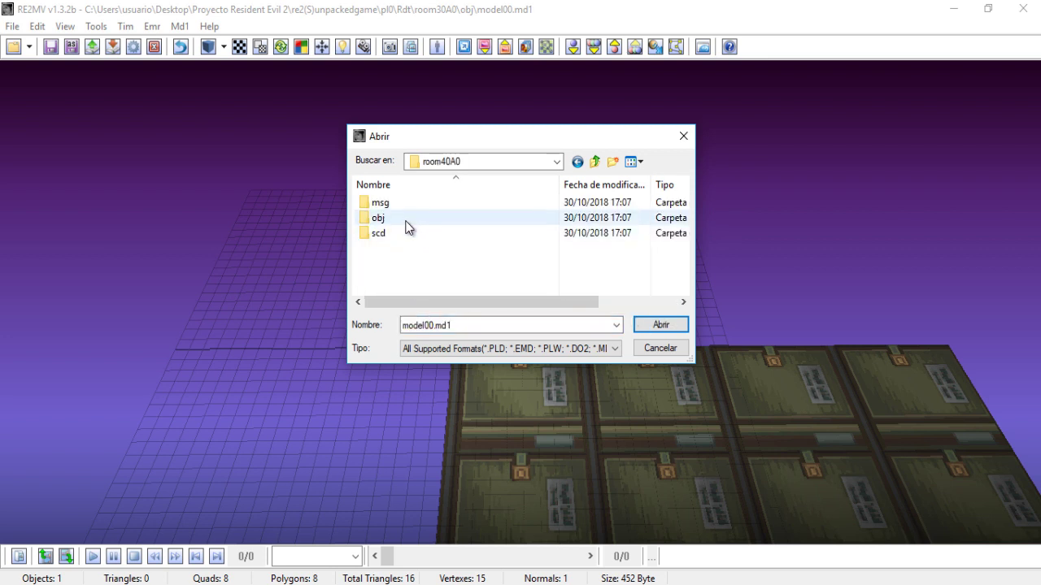
pyautogui.doubleClick(406, 220)
pyautogui.click(408, 203)
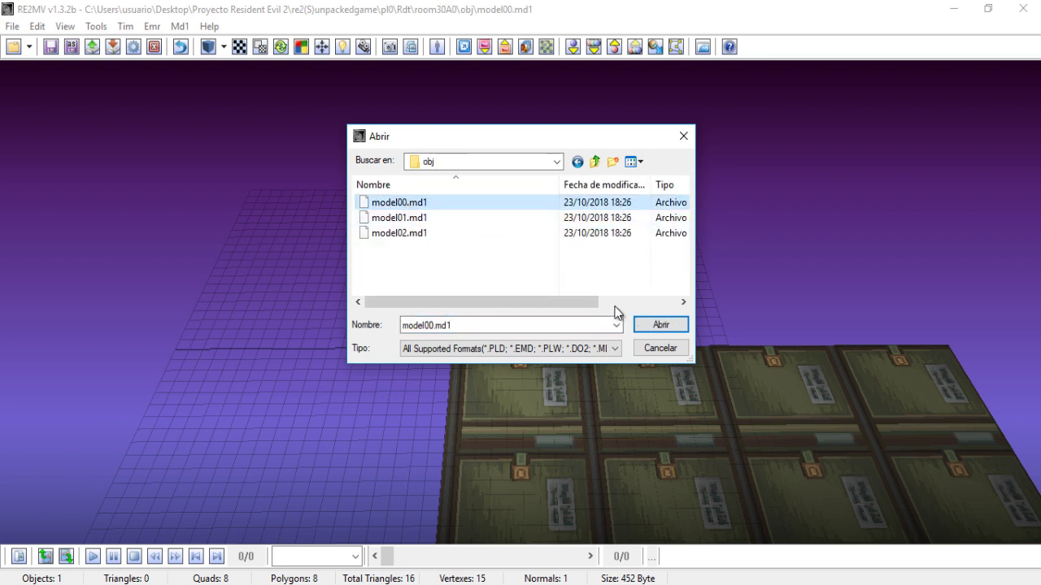
pyautogui.click(660, 325)
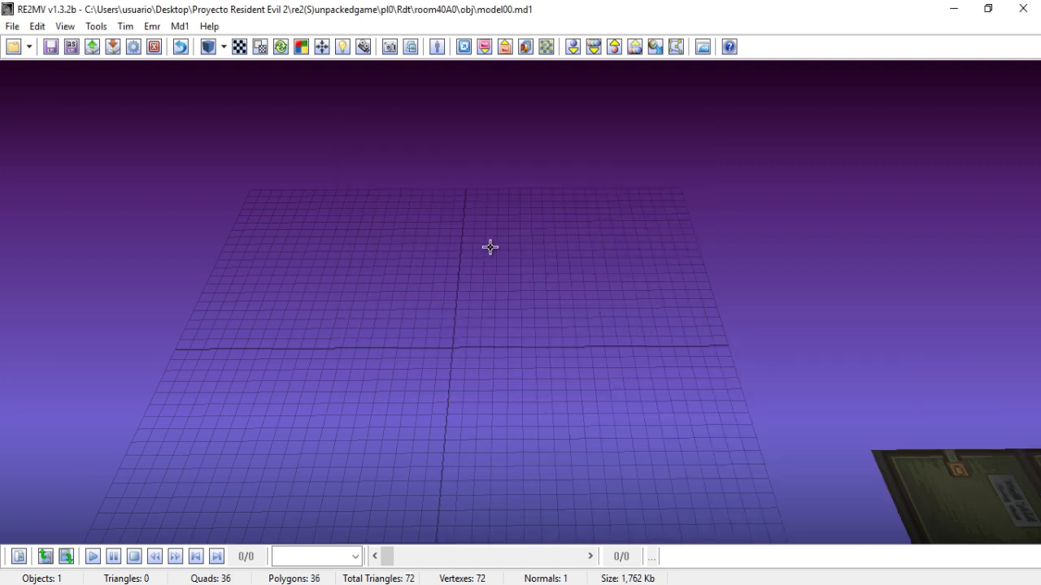
pyautogui.scroll(-4, 486, 281)
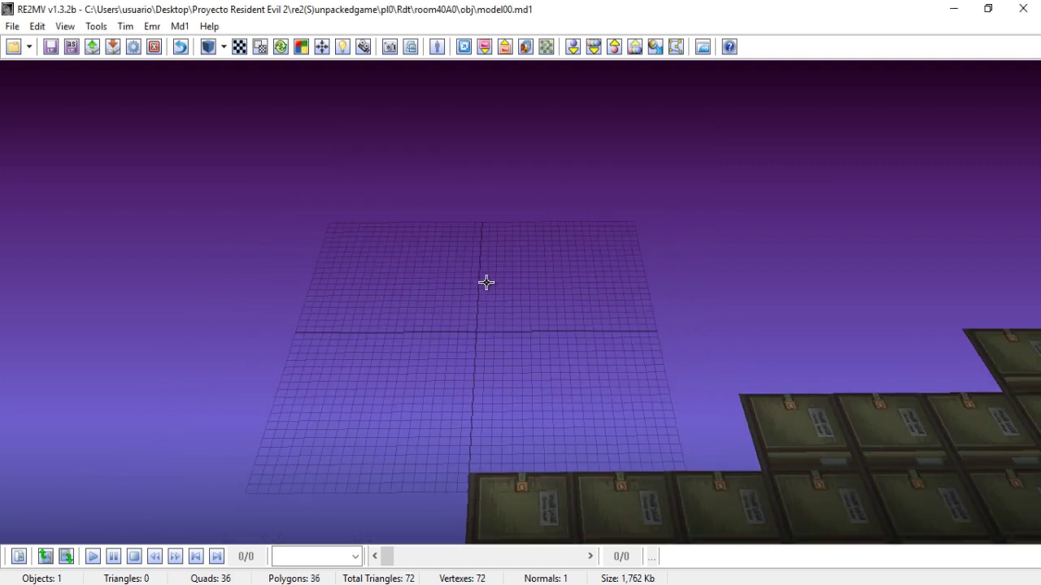
pyautogui.scroll(-3, 485, 281)
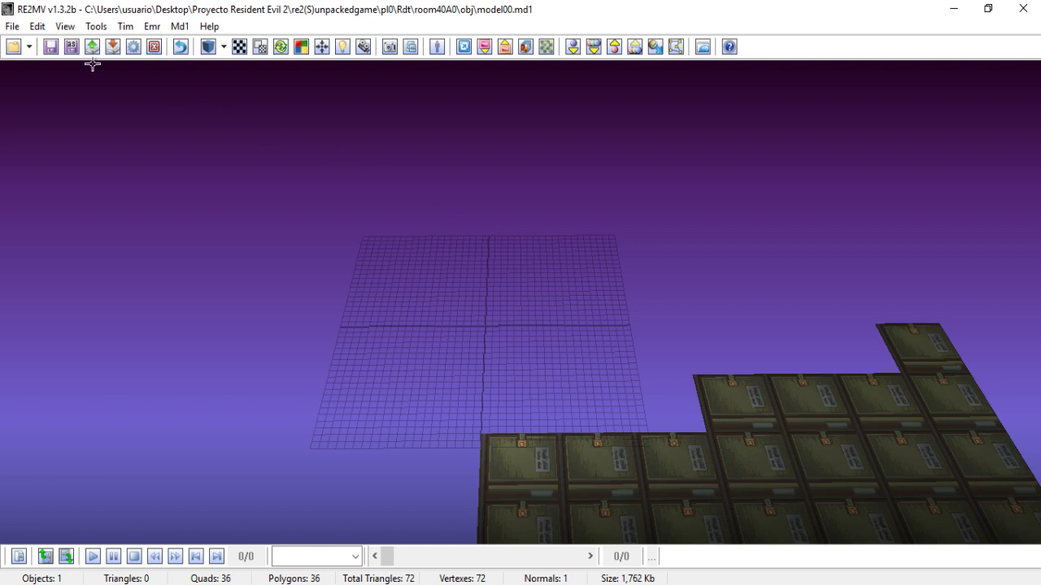
# Load model01.md1 from room40A0's obj folder and inspect the dark cylinder from the side.
pyautogui.click(13, 46)
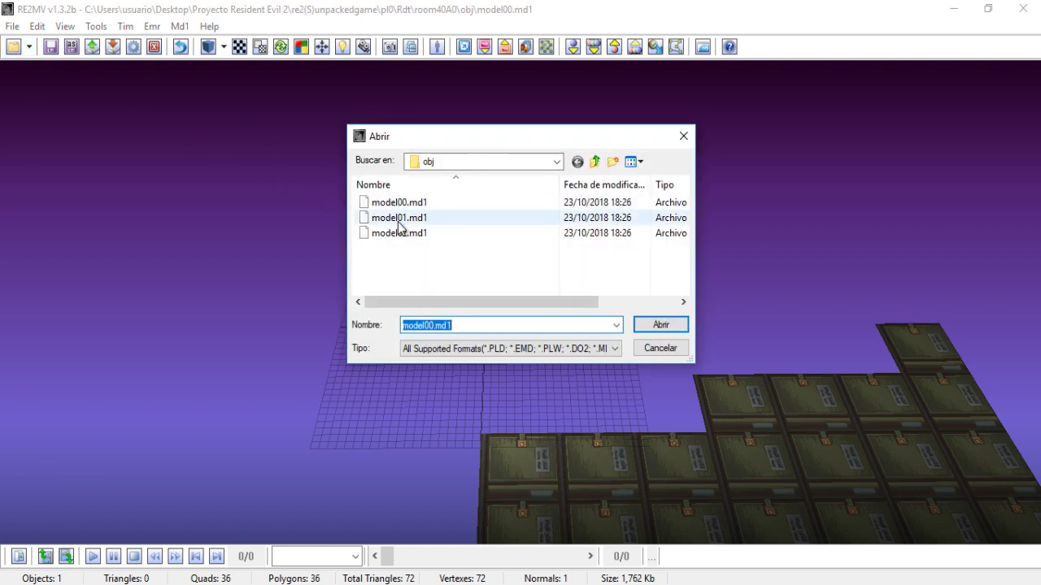
pyautogui.click(400, 218)
pyautogui.click(661, 326)
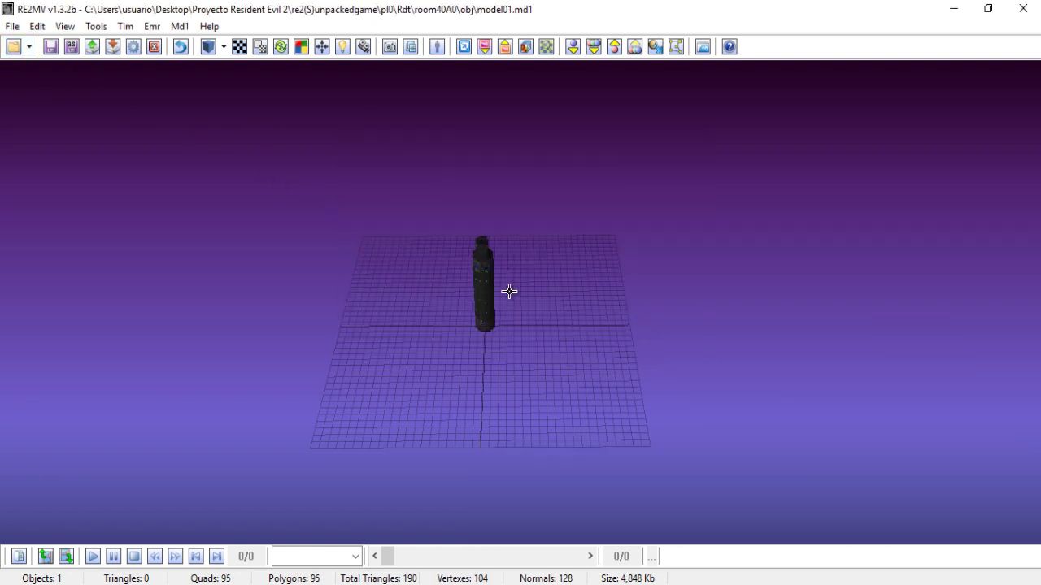
pyautogui.moveTo(508, 291); pyautogui.dragTo(319, 237)
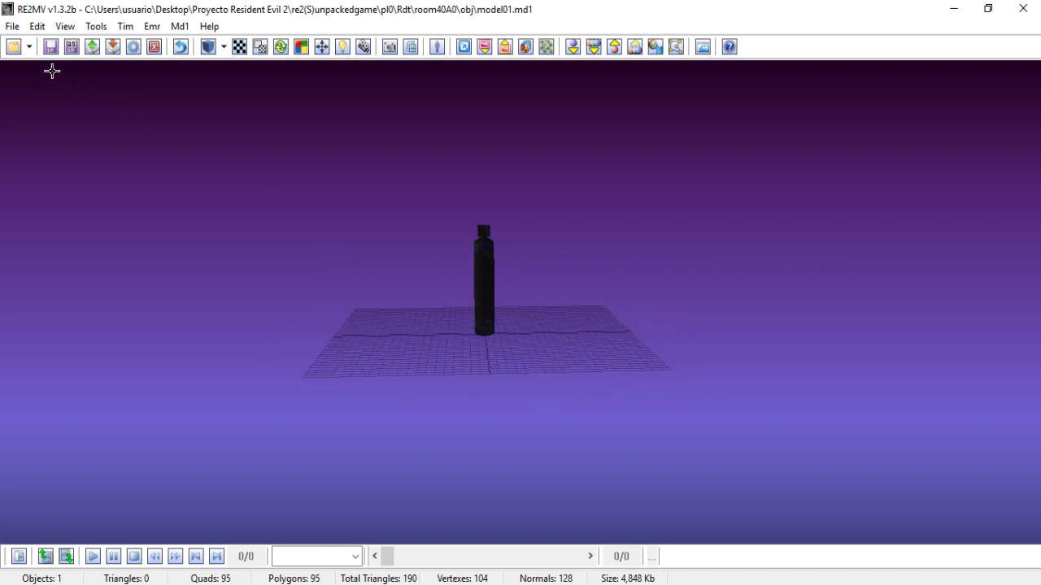
# Load model02.md1 from room40A0's obj folder and examine the container's side with the DUMPING AREA B2 sign.
pyautogui.click(13, 47)
pyautogui.click(400, 232)
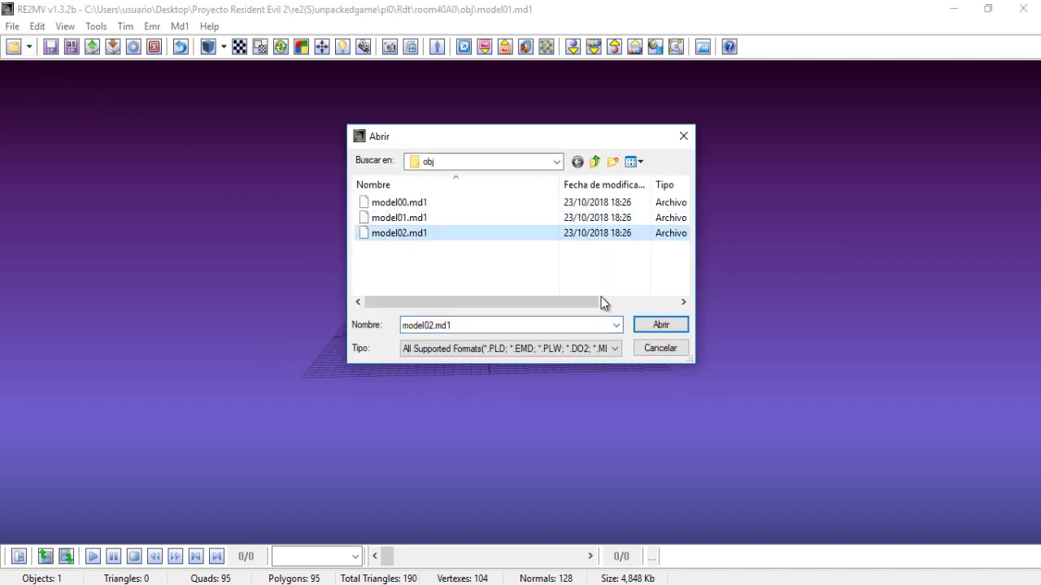
pyautogui.click(657, 325)
pyautogui.moveTo(650, 320); pyautogui.dragTo(433, 305)
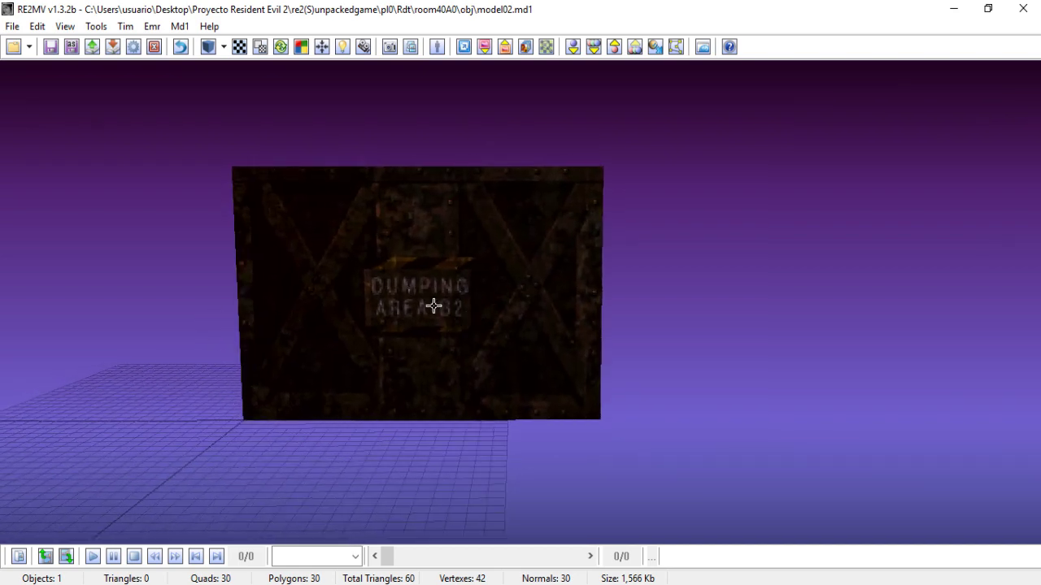
# Load model05.md1 from room60D0's obj folder and inspect the flat dark-textured panels from a raised angle.
pyautogui.click(10, 48)
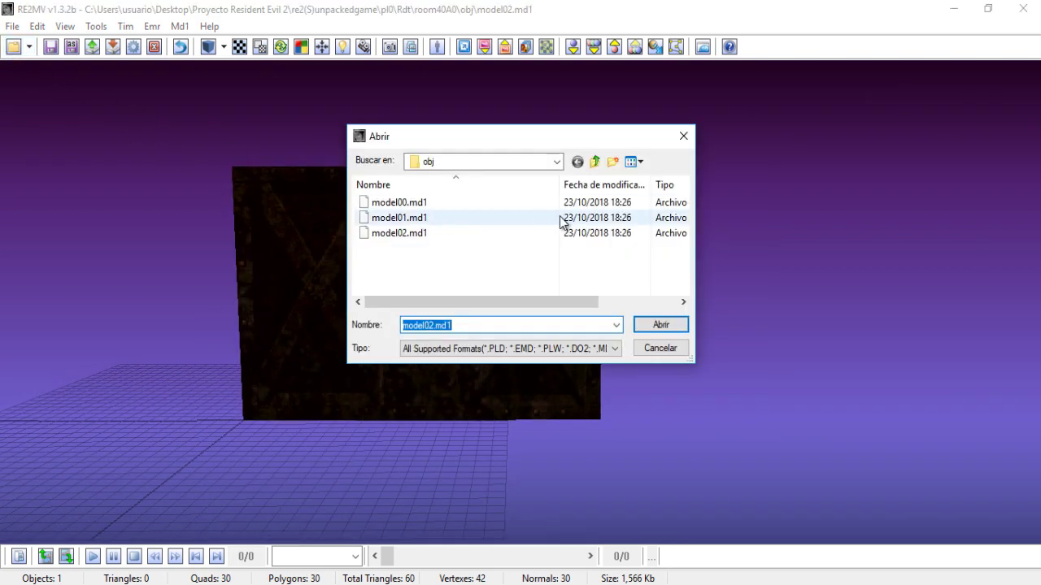
pyautogui.click(595, 162)
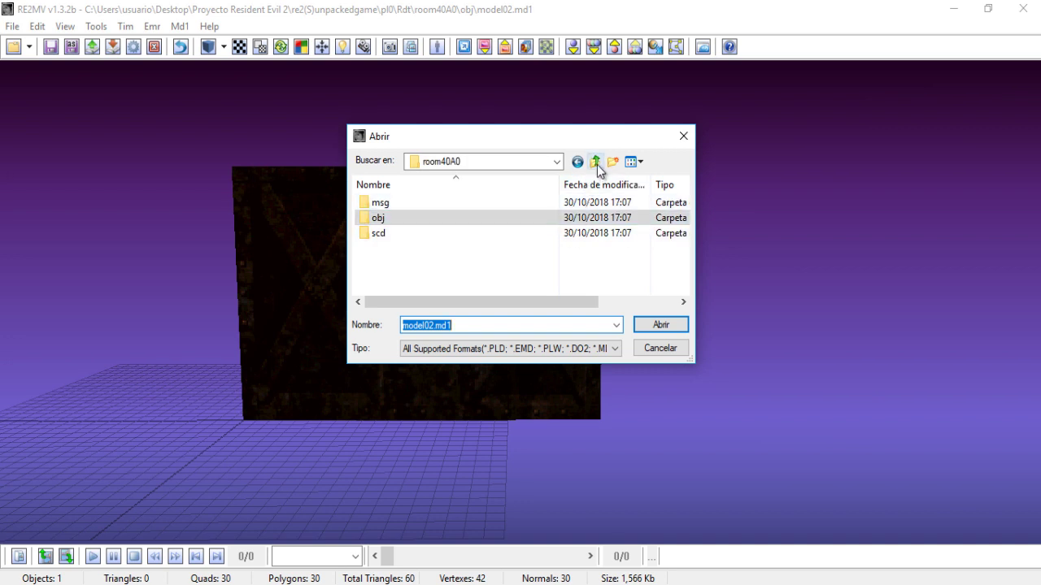
pyautogui.click(596, 163)
pyautogui.scroll(-5, 523, 252)
pyautogui.doubleClick(442, 242)
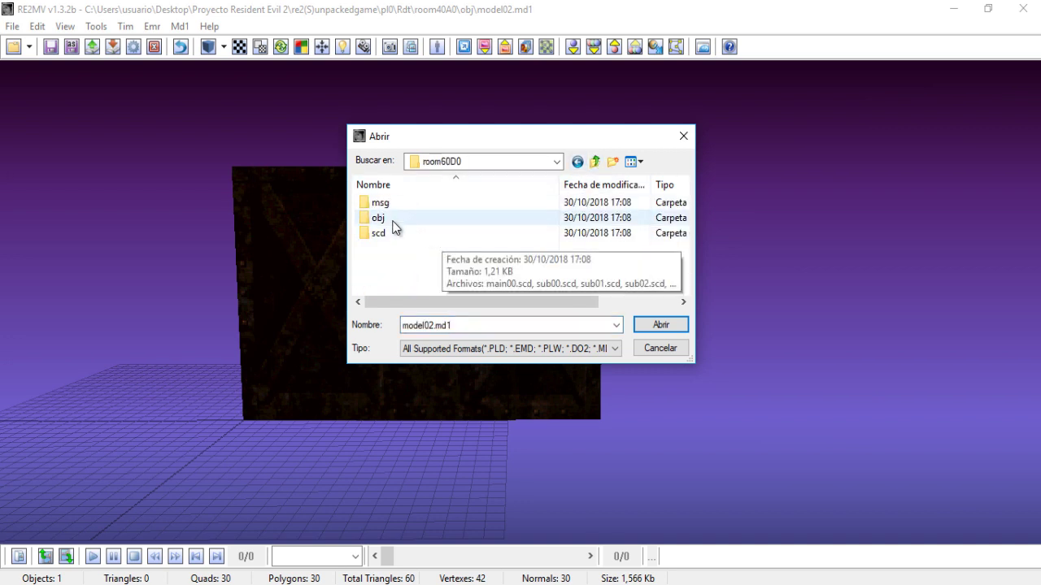
pyautogui.doubleClick(384, 221)
pyautogui.click(430, 266)
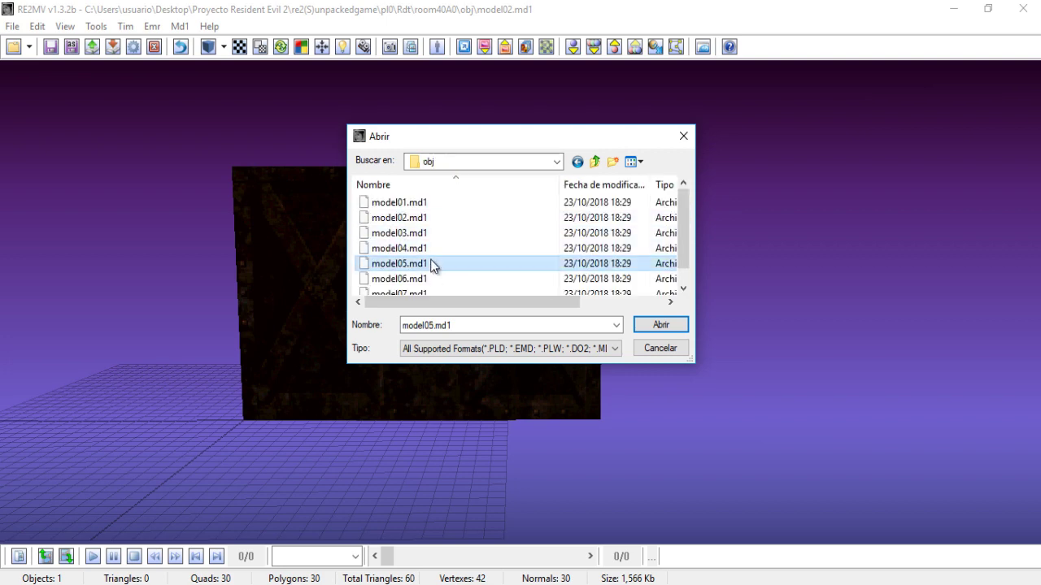
pyautogui.click(659, 325)
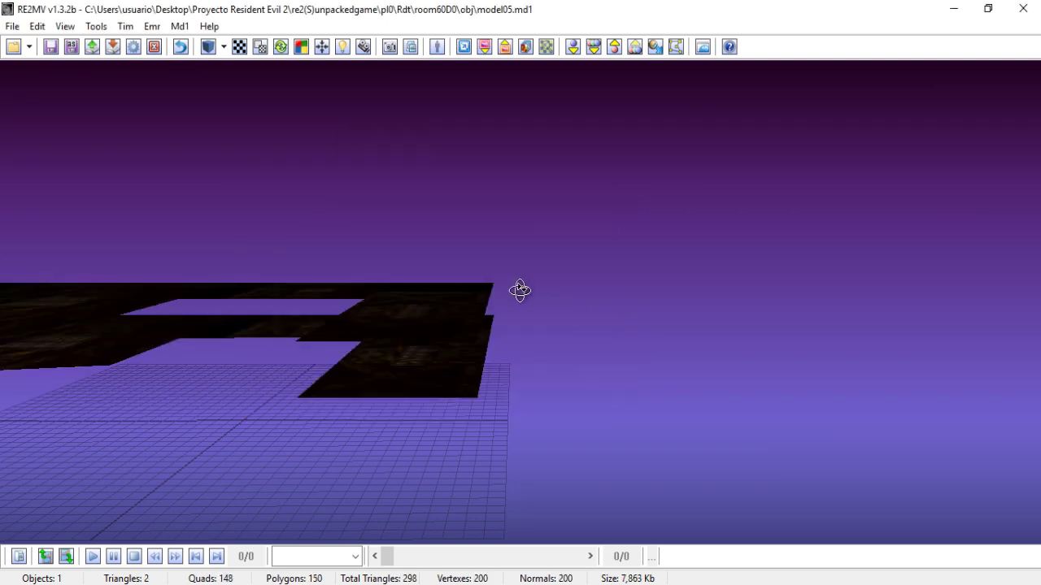
pyautogui.moveTo(520, 290); pyautogui.dragTo(463, 312)
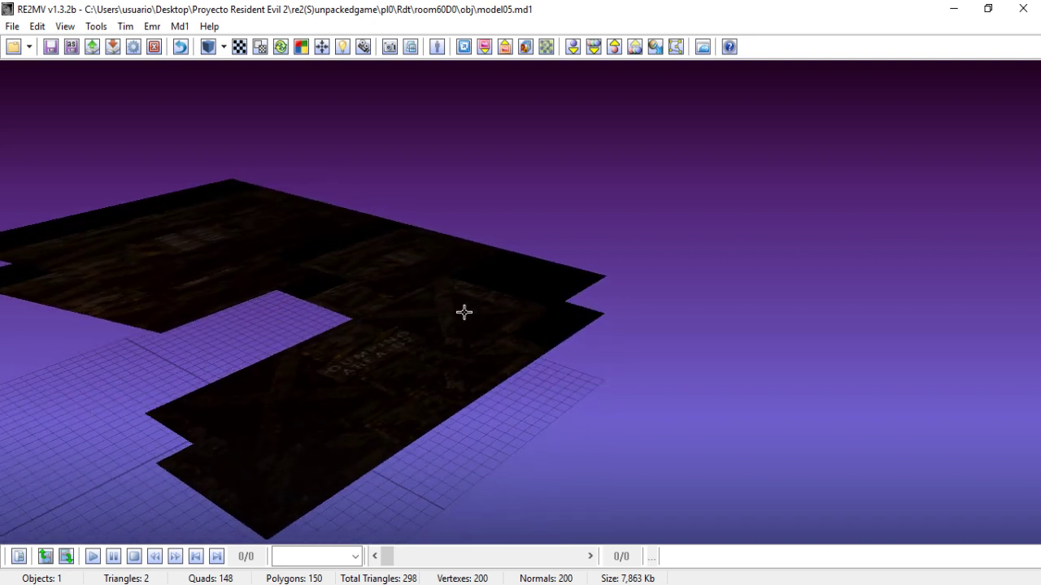
# Load model01.md1 from room60D0's obj folder and view the small dark object from another angle.
pyautogui.click(15, 48)
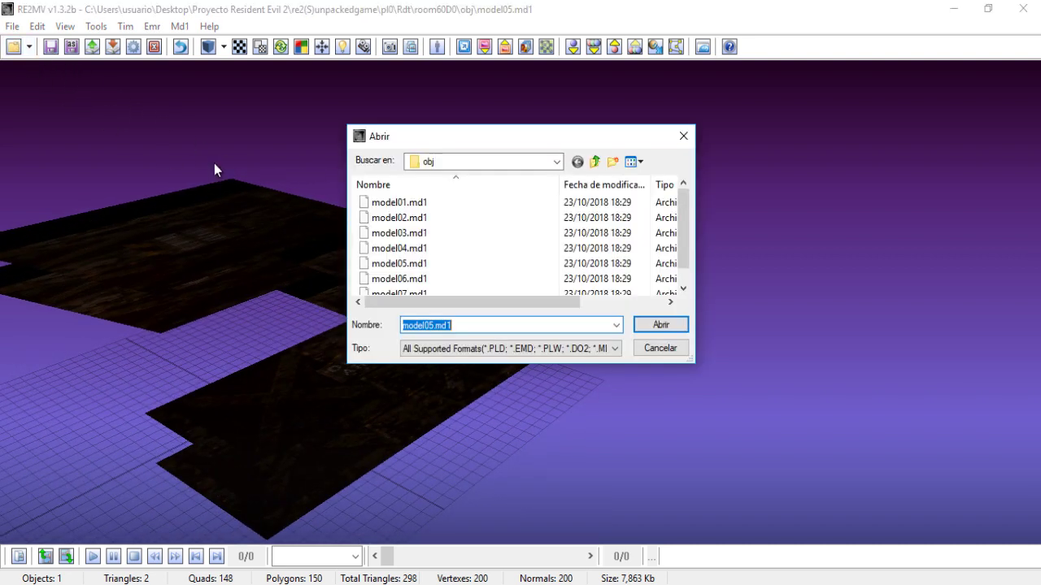
pyautogui.click(439, 204)
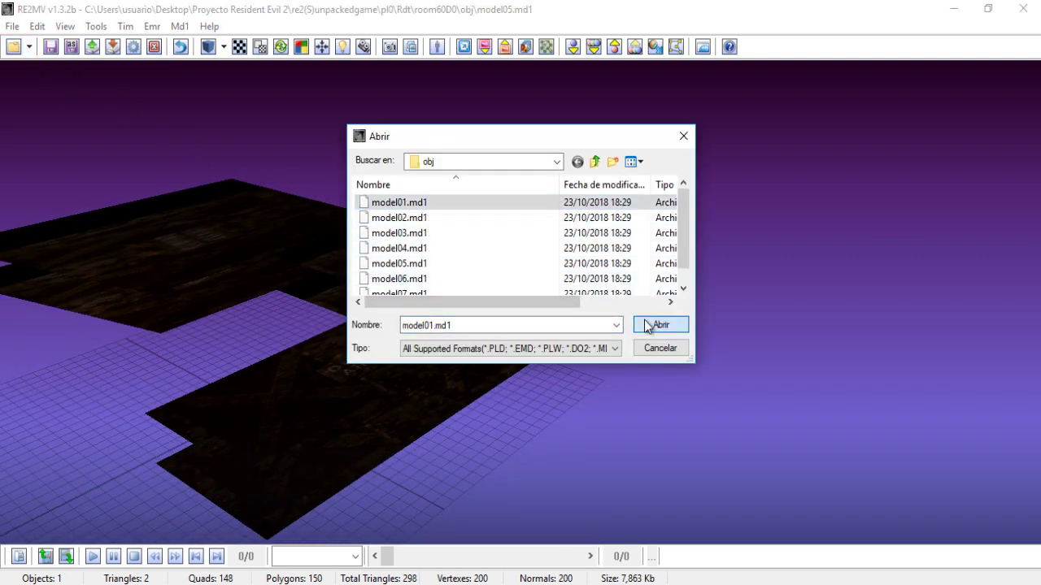
pyautogui.click(651, 324)
pyautogui.moveTo(440, 318)
pyautogui.mouseDown()
pyautogui.moveTo(529, 285)
pyautogui.moveTo(415, 409)
pyautogui.moveTo(292, 418)
pyautogui.moveTo(440, 316)
pyautogui.mouseUp()
pyautogui.moveTo(499, 329); pyautogui.dragTo(439, 351)
# Load model07.md1 from room60D0's obj folder and inspect the labelled spray canister up close.
pyautogui.click(14, 49)
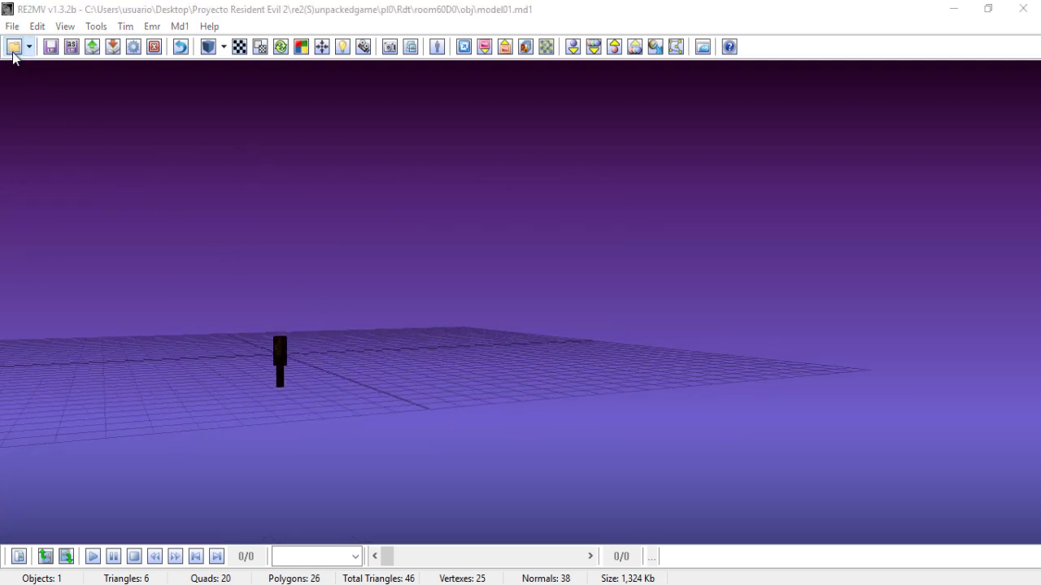
pyautogui.scroll(-1, 482, 252)
pyautogui.click(403, 279)
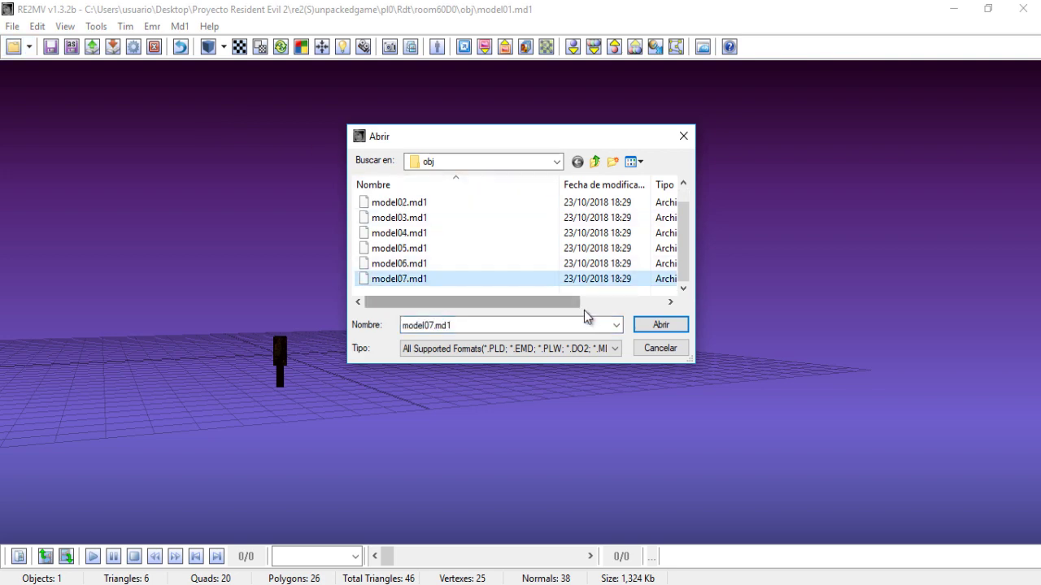
pyautogui.click(643, 326)
pyautogui.moveTo(511, 319); pyautogui.dragTo(486, 367)
pyautogui.moveTo(353, 382); pyautogui.dragTo(545, 338)
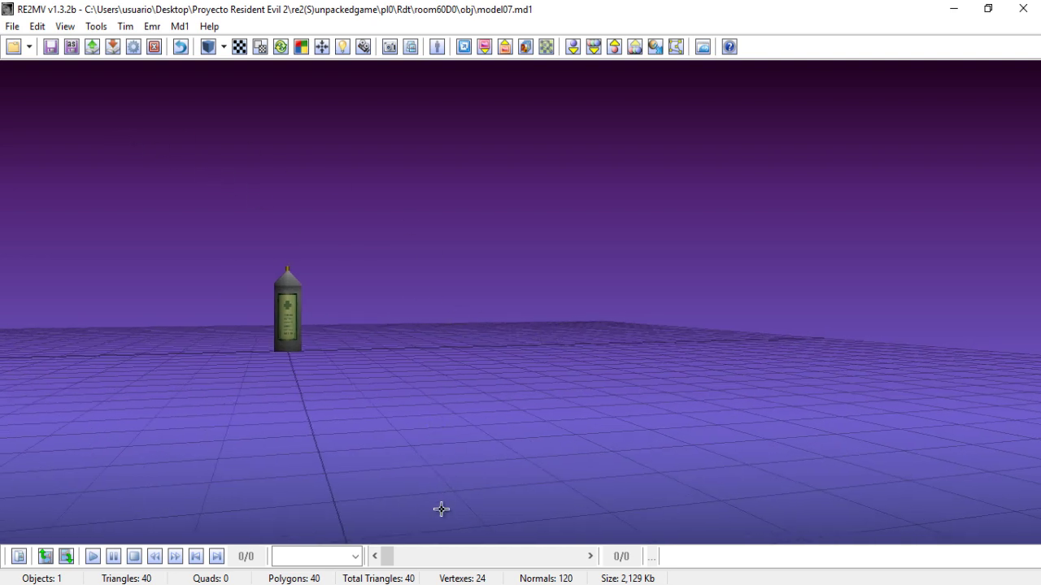
# Switch to File Explorer and go back from room10B0's obj folder to the pl0 folder.
pyautogui.click(398, 581)
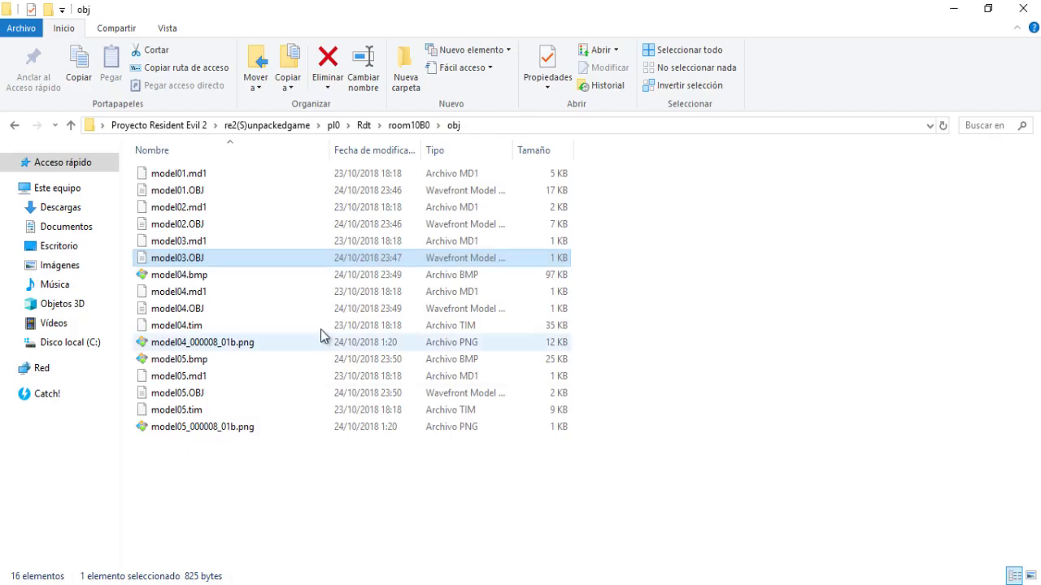
pyautogui.click(16, 125)
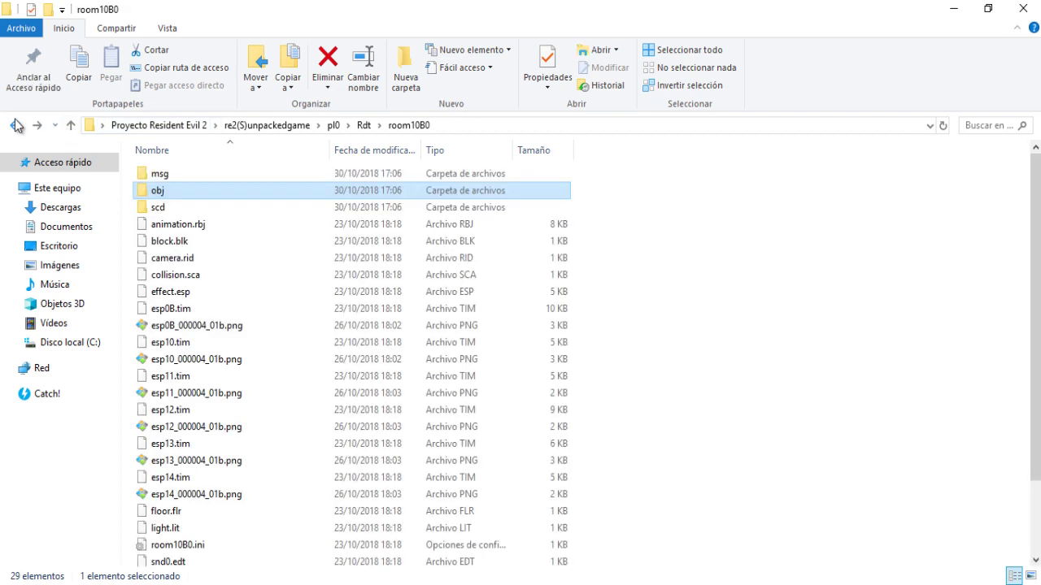
pyautogui.click(15, 125)
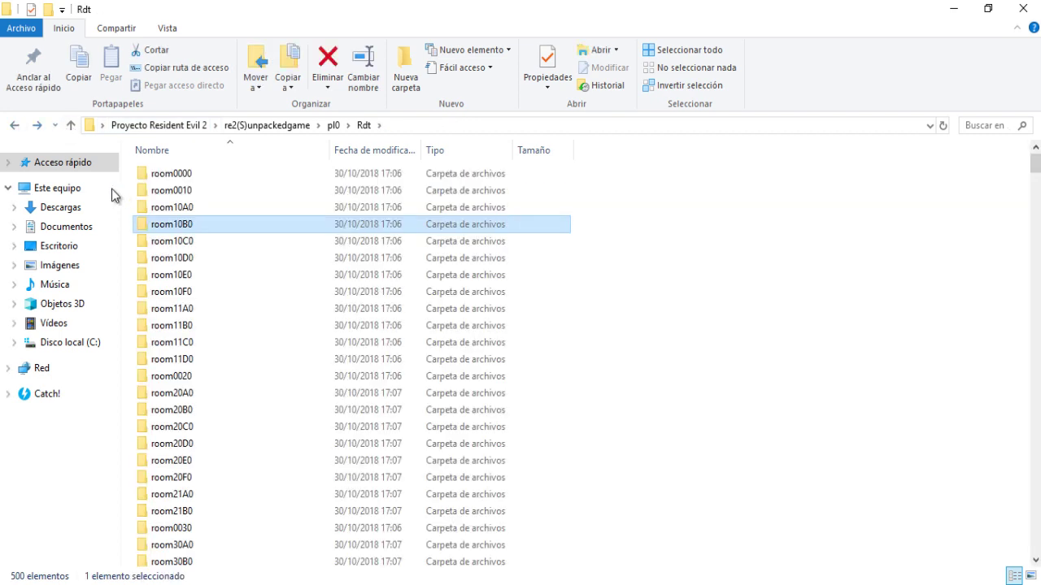
pyautogui.click(15, 125)
# Play v000.wav from the v000 folder in VOICE\stage1 and close the media player.
pyautogui.doubleClick(189, 223)
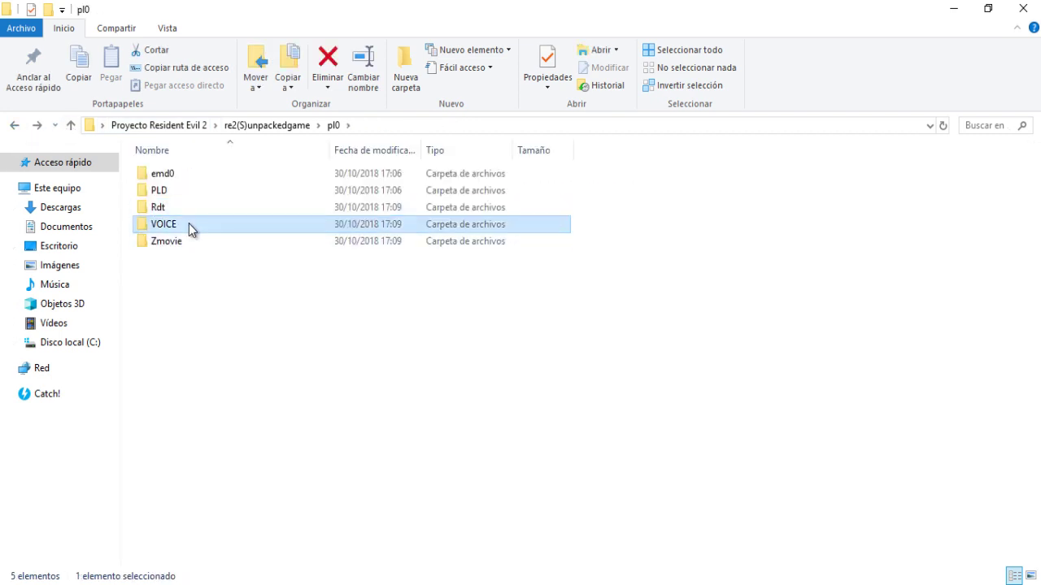
pyautogui.doubleClick(184, 190)
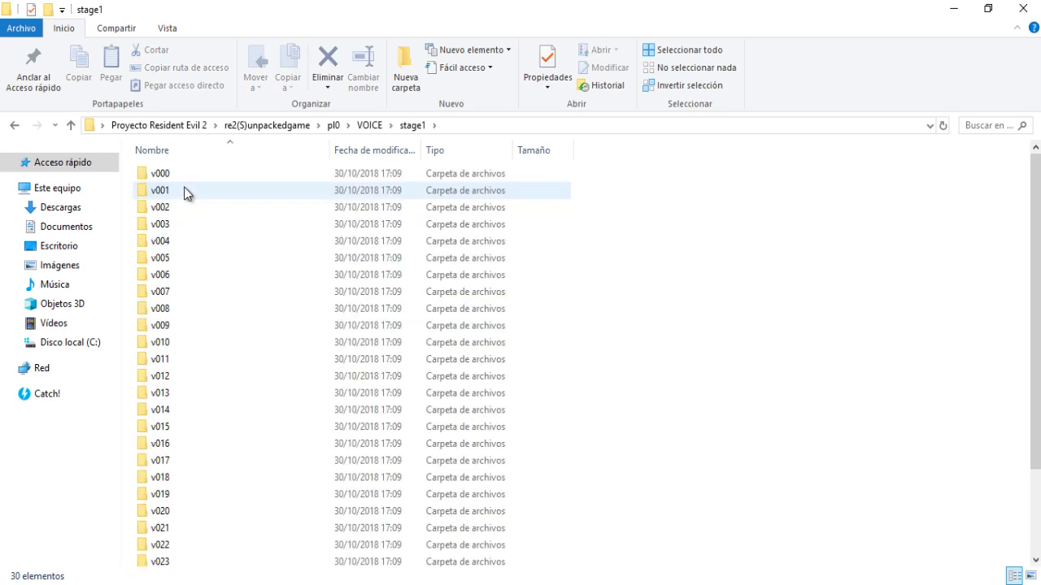
pyautogui.doubleClick(183, 177)
pyautogui.doubleClick(184, 190)
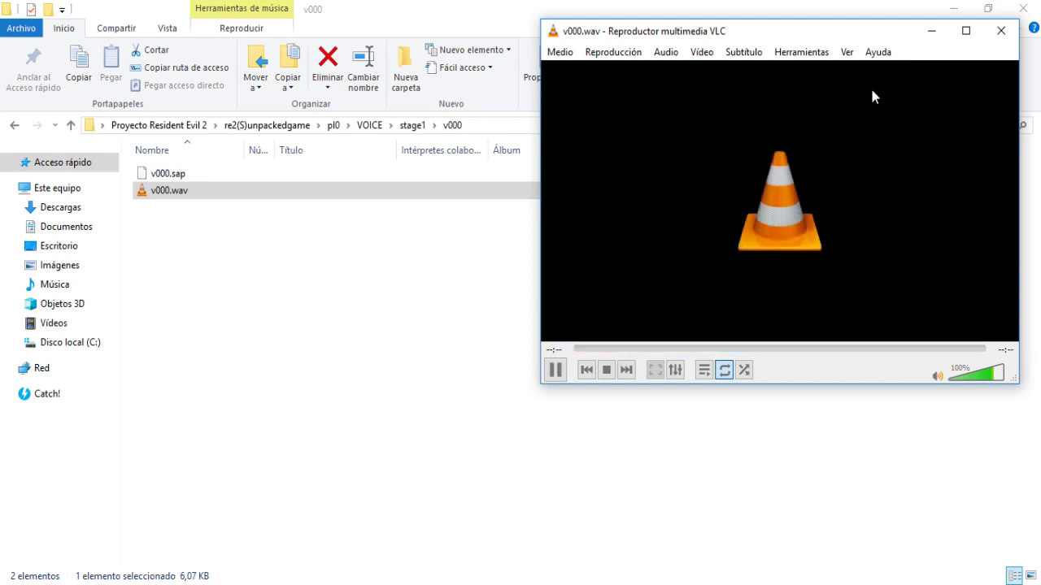
pyautogui.click(1000, 31)
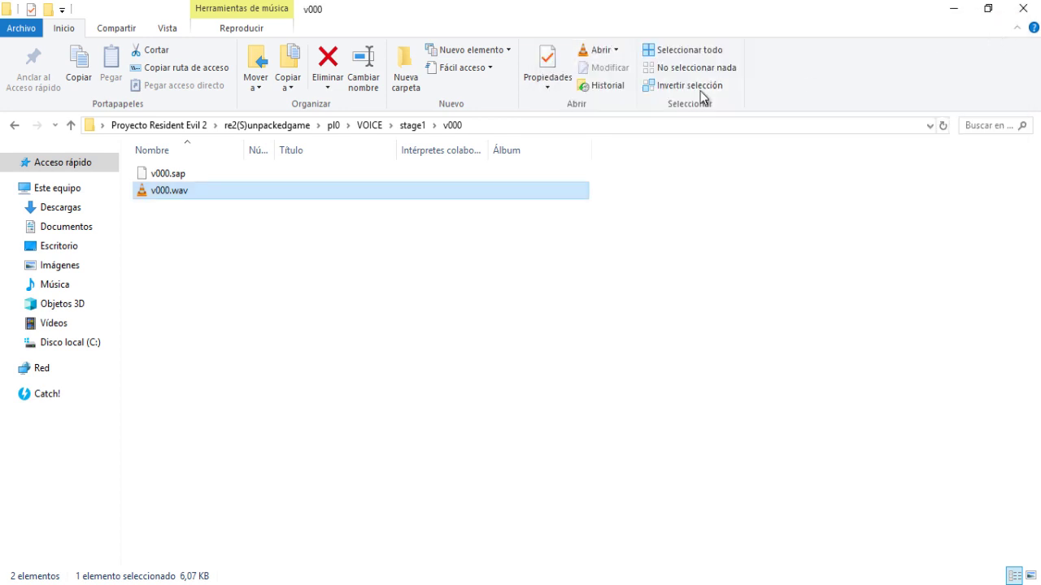
# Return to the pl0 folder and open Zmovie to look over its AVI cutscene files.
pyautogui.click(14, 126)
pyautogui.click(15, 126)
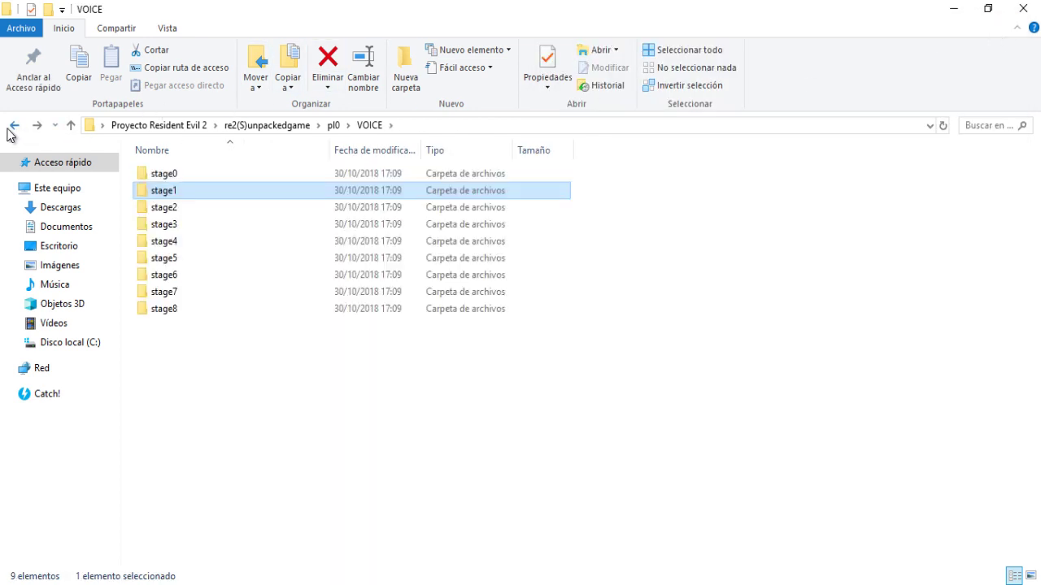
pyautogui.click(14, 126)
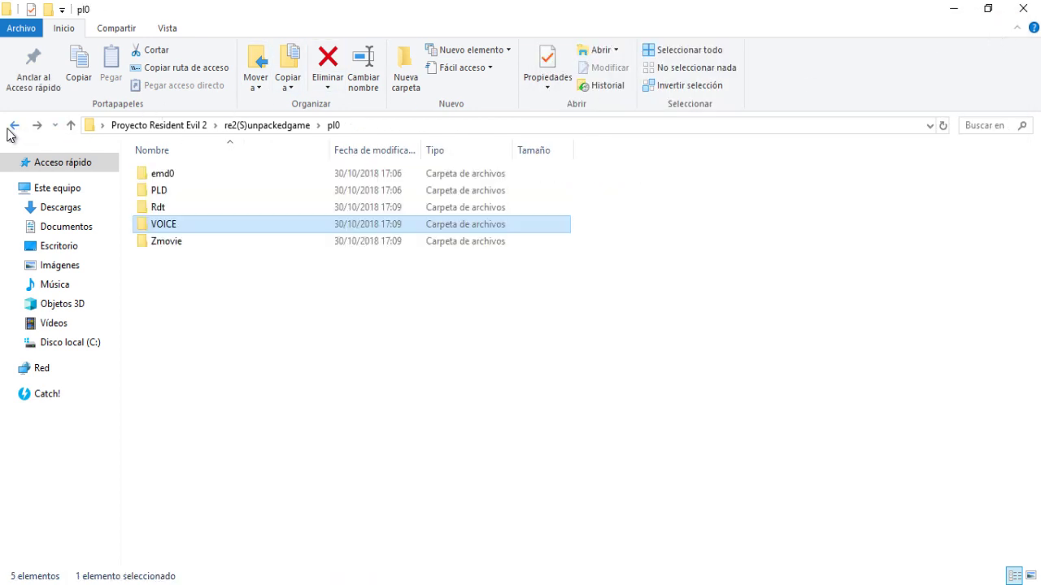
pyautogui.doubleClick(156, 241)
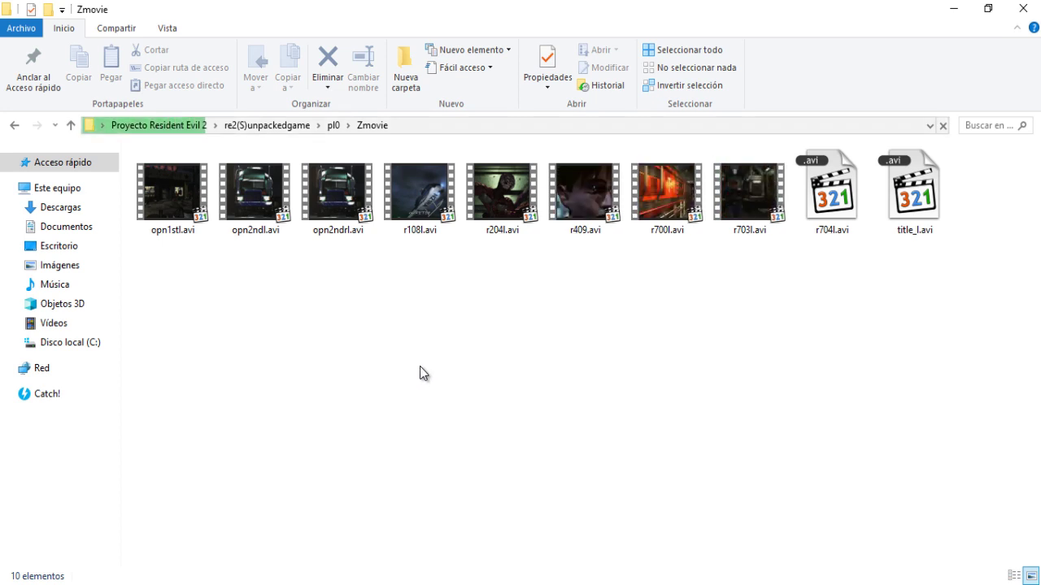
# Go back to re2(S)unpackedgame and browse into pl1's Voice\stage6 folder.
pyautogui.click(15, 126)
pyautogui.click(15, 126)
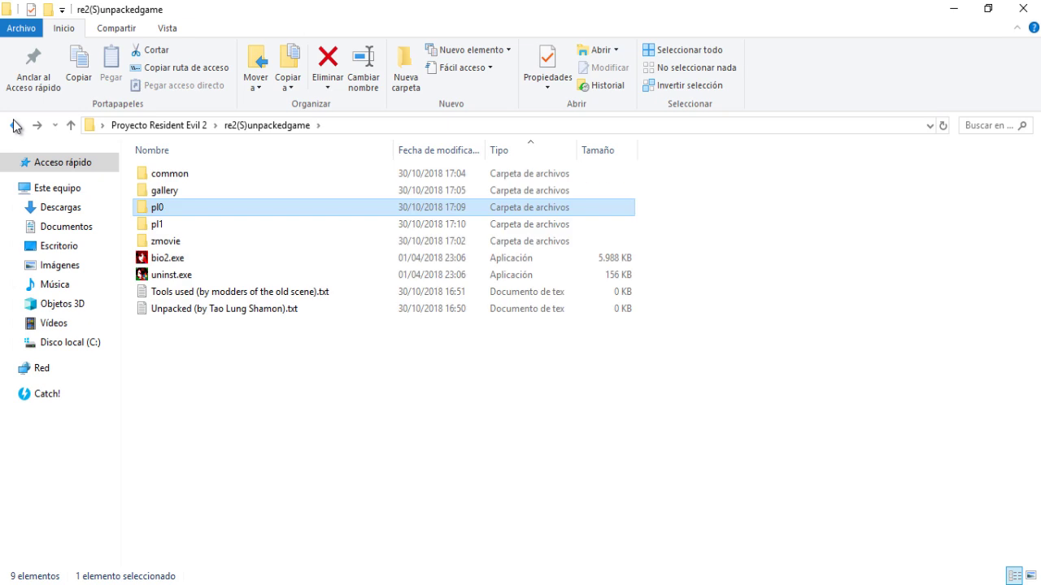
pyautogui.doubleClick(163, 225)
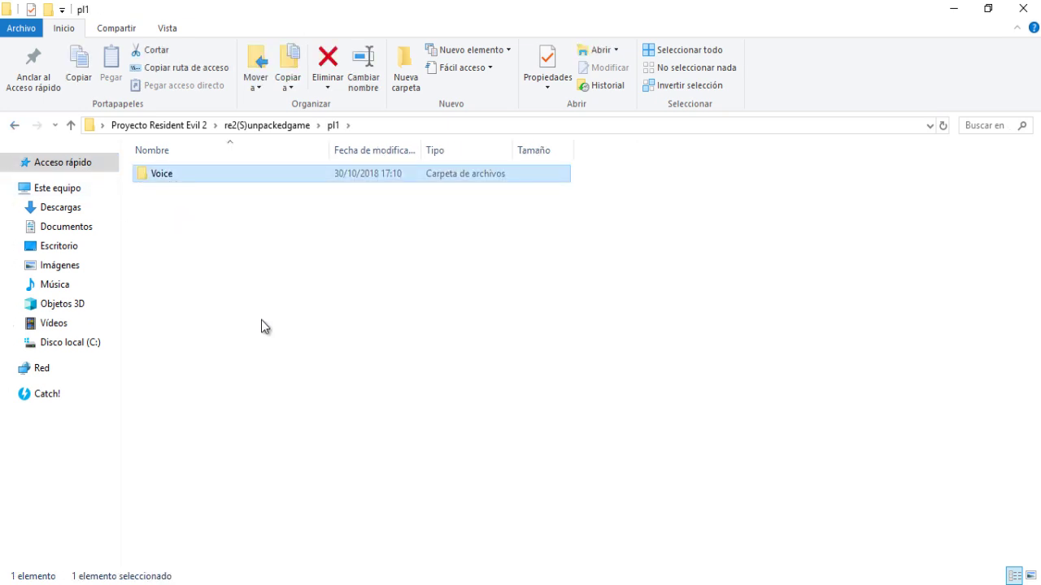
pyautogui.moveTo(259, 317); pyautogui.dragTo(168, 180)
pyautogui.doubleClick(166, 177)
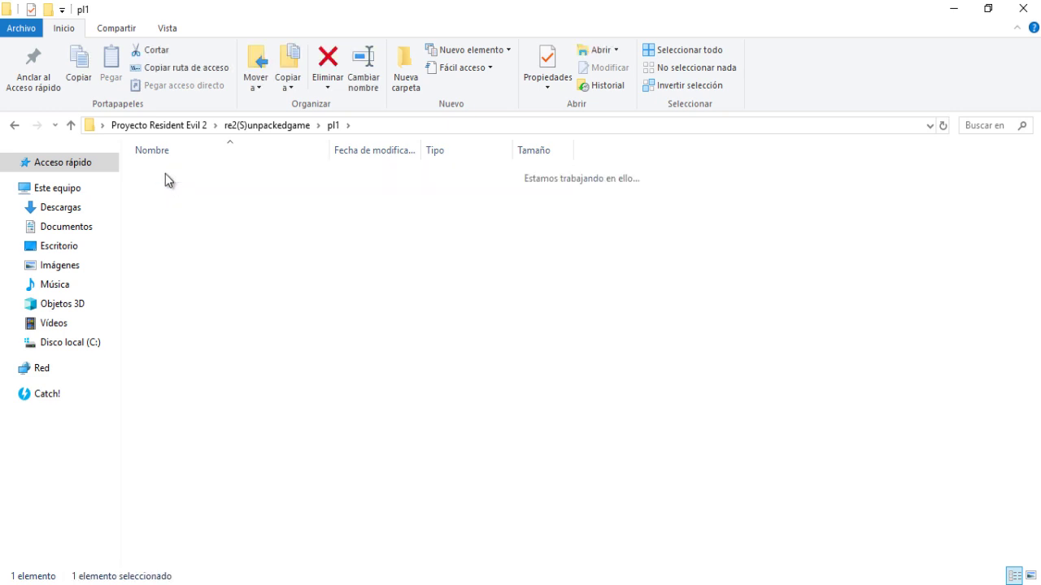
pyautogui.doubleClick(202, 277)
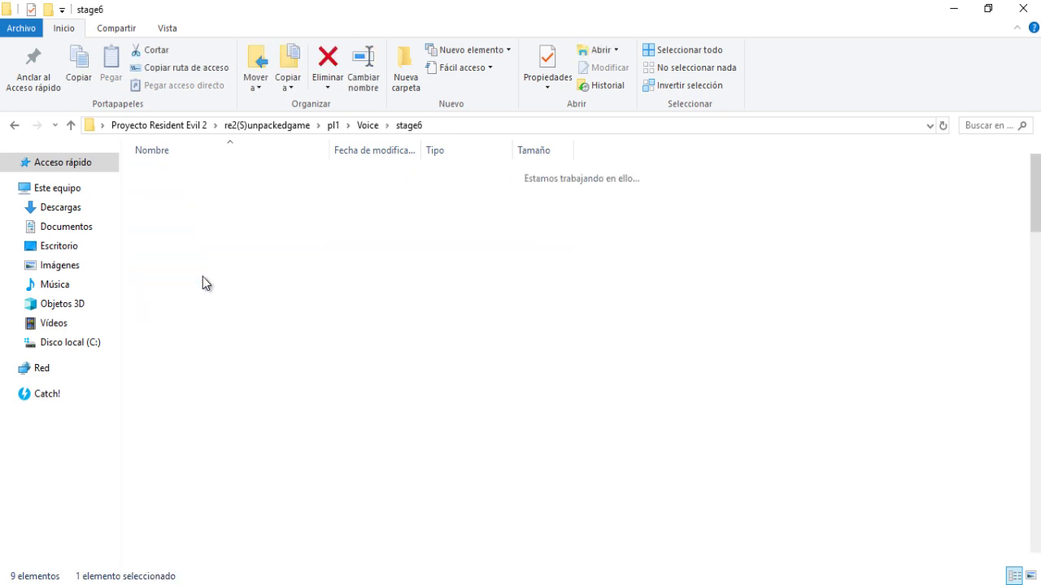
# Return to re2(S)unpackedgame and open its zmovie folder to look over the AVI videos.
pyautogui.click(14, 127)
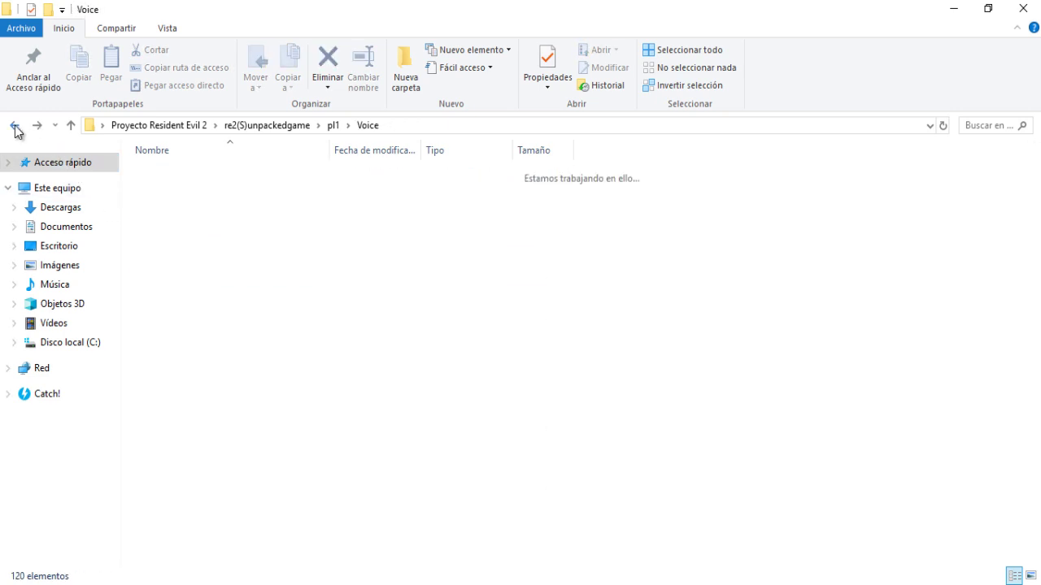
pyautogui.click(15, 127)
pyautogui.click(14, 127)
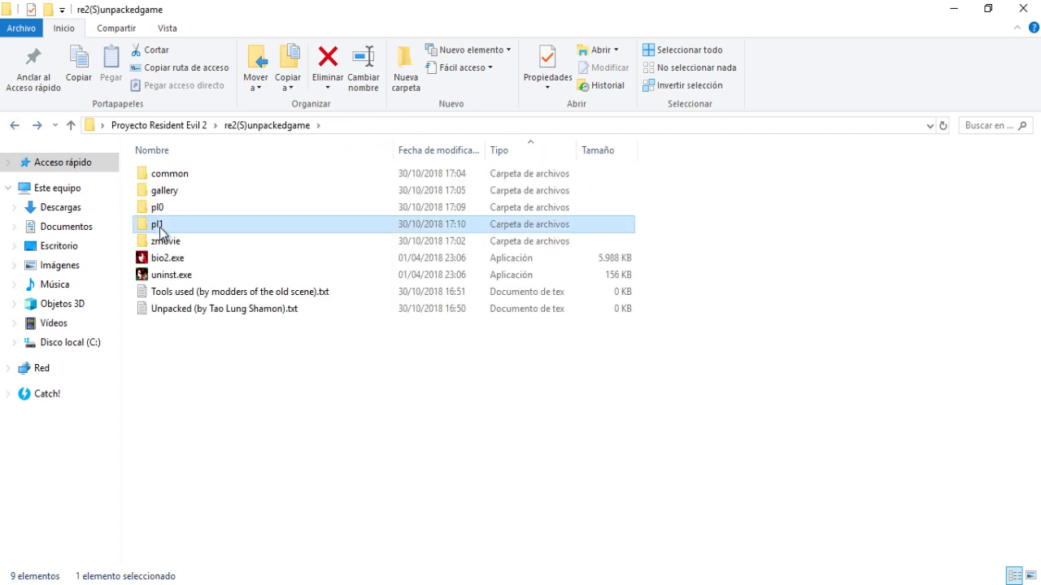
pyautogui.doubleClick(160, 230)
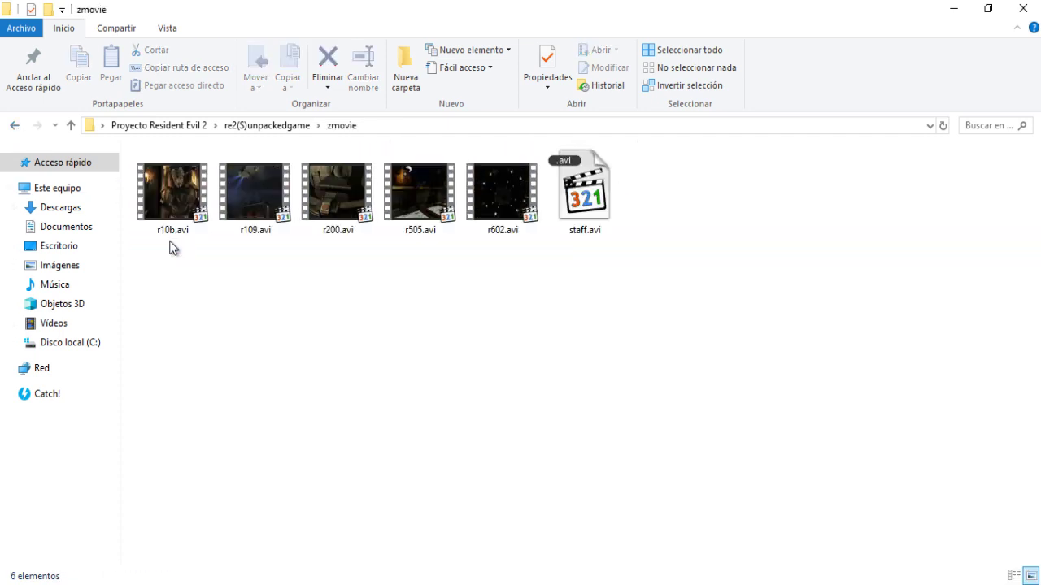
# Go back to re2(S)unpackedgame and highlight the two credit text files, leaving nothing selected at the end.
pyautogui.click(15, 127)
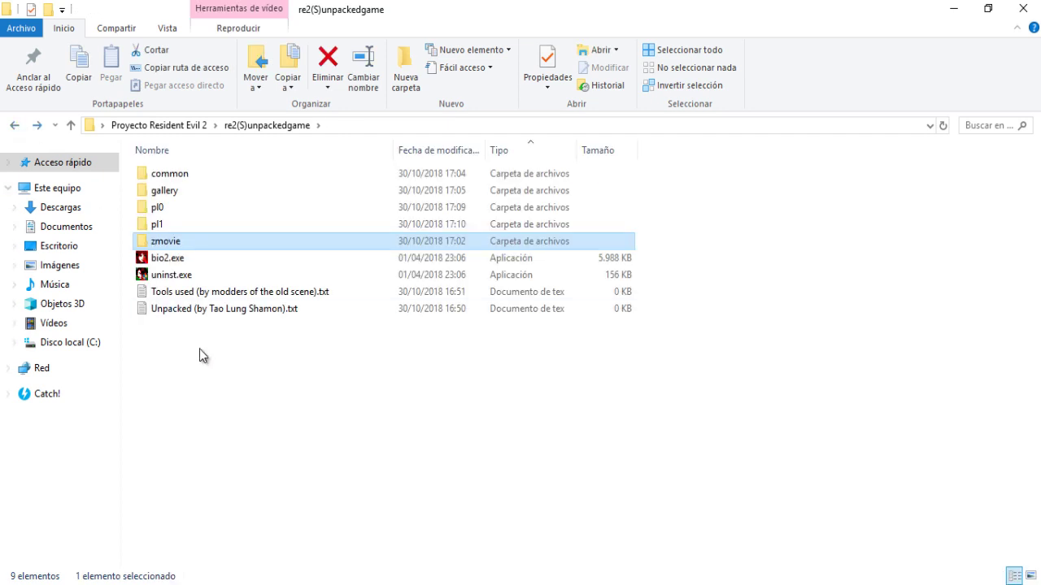
pyautogui.click(269, 366)
pyautogui.moveTo(479, 404); pyautogui.dragTo(257, 286)
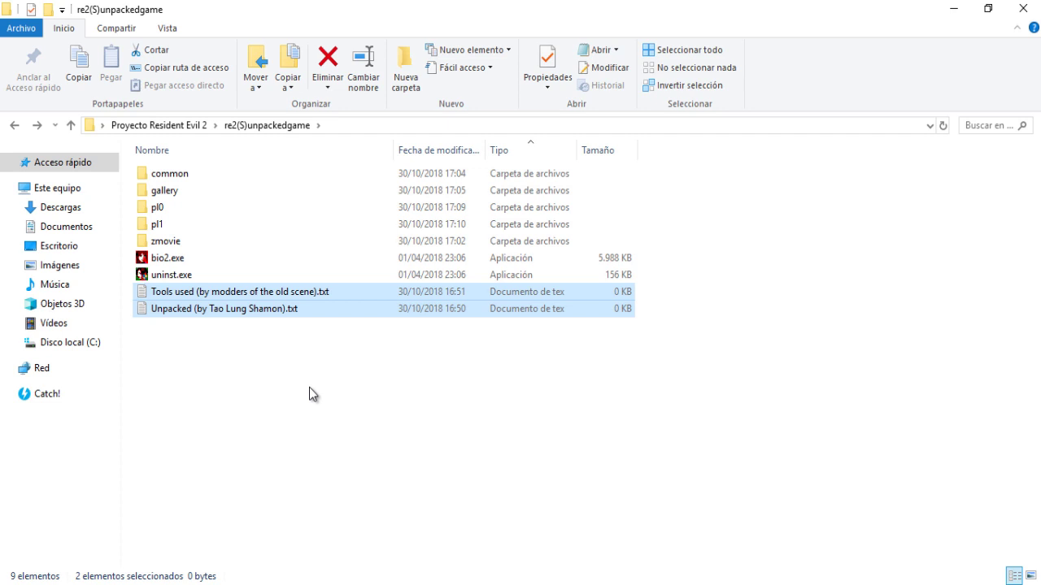
pyautogui.click(309, 387)
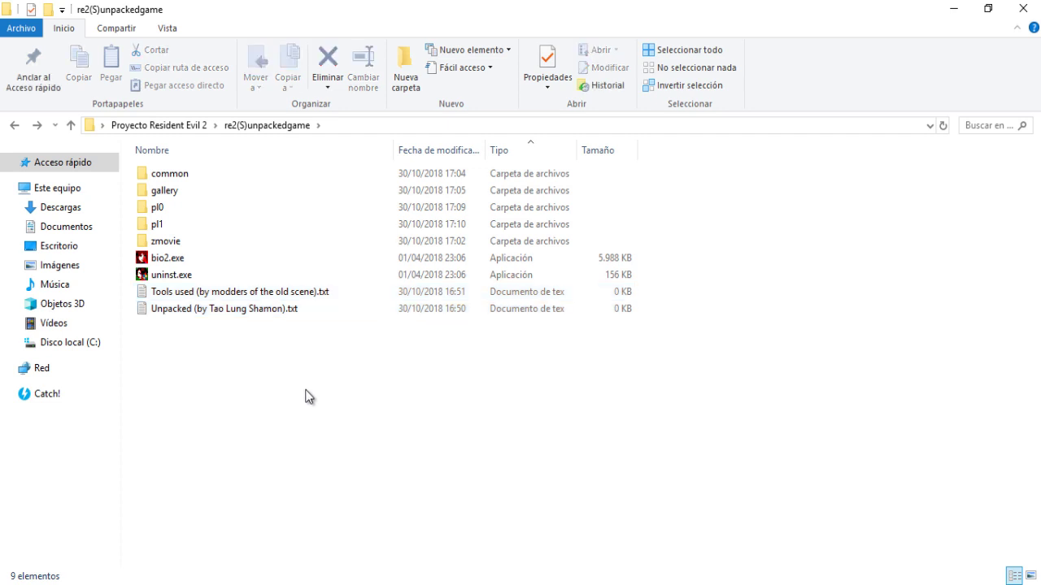